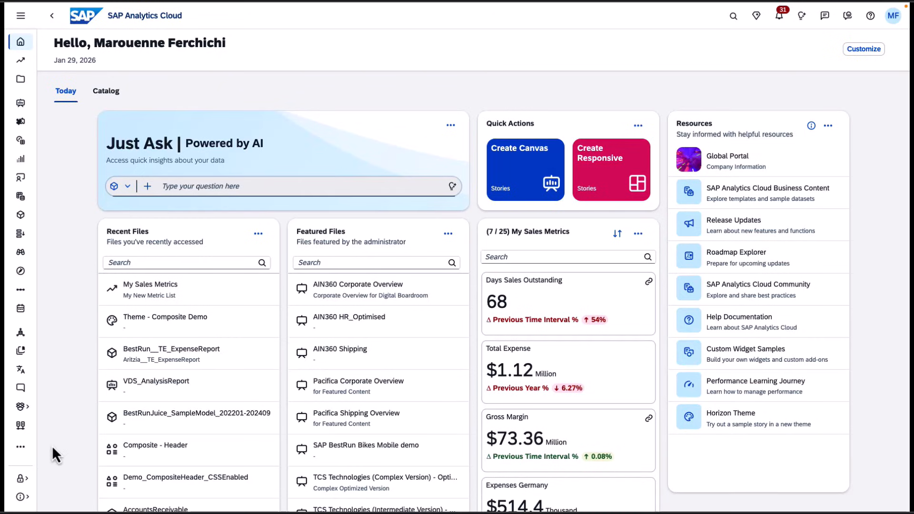
- Open Administration's home screen card settings, start a new custom card and paste the prepared announcement text into it
click(28, 498)
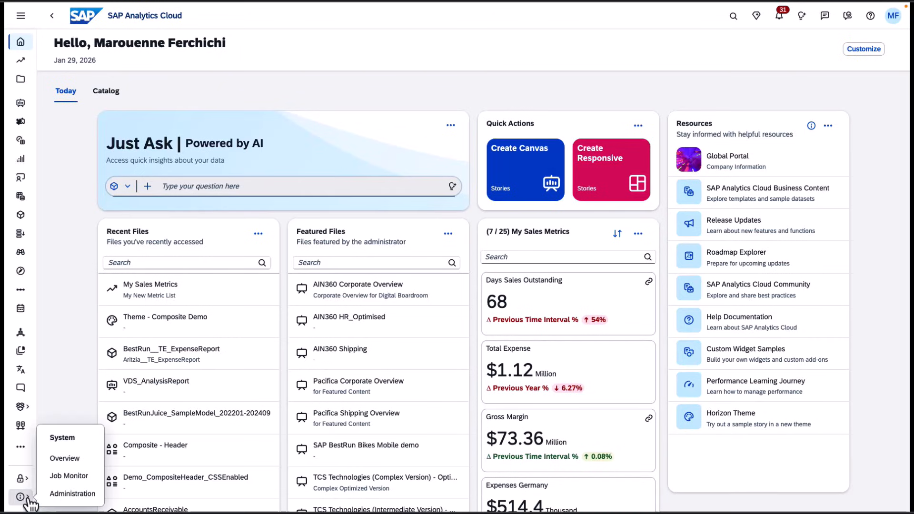
click(58, 498)
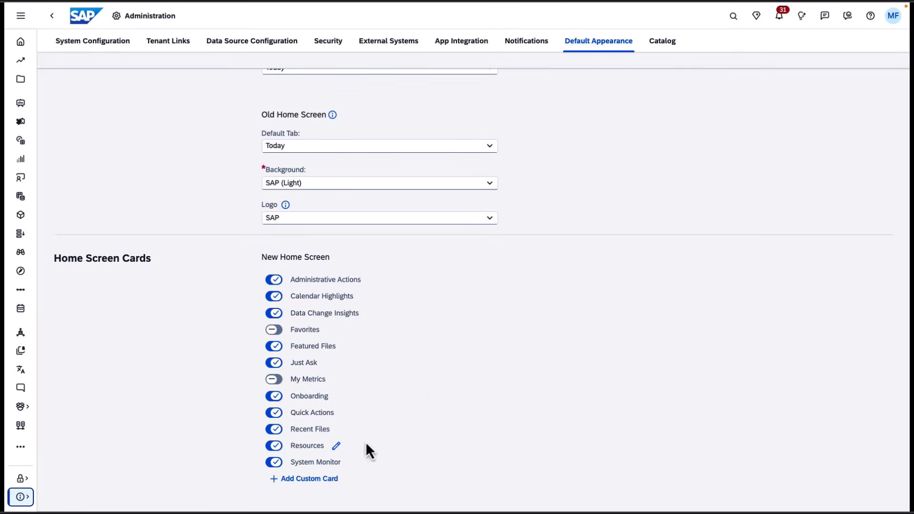
click(319, 485)
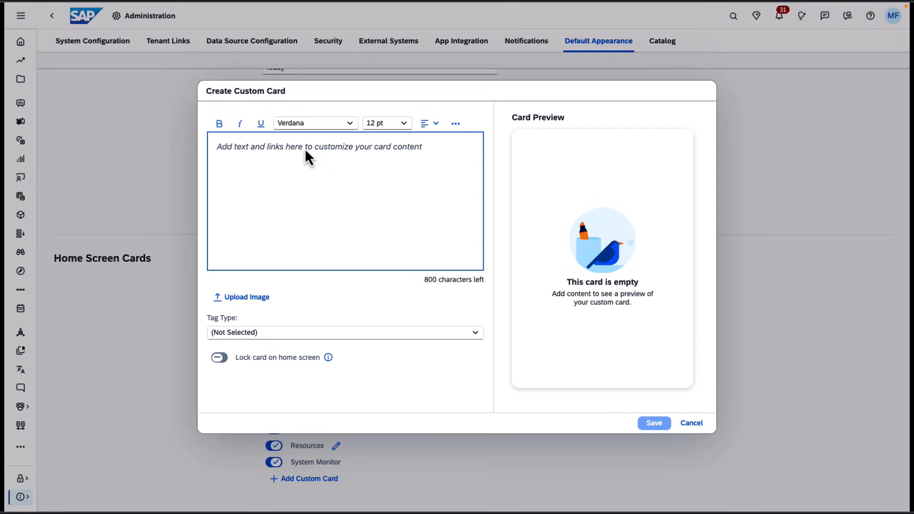
text(See what’s new in SAP Analytics Cloud  Check out the latest feature highlights for the quarterly release cycle of SAP Analytics Cloud in Q1 2026 with Holger Handel, Data and Analytics SAP.  SAP Analytics Cloud regularly introduces exciting new innovations and enhancements. Explore the latest product updates for the current release and previous releases in the current year.  See the latest feature highlights video > Explore product updates >)
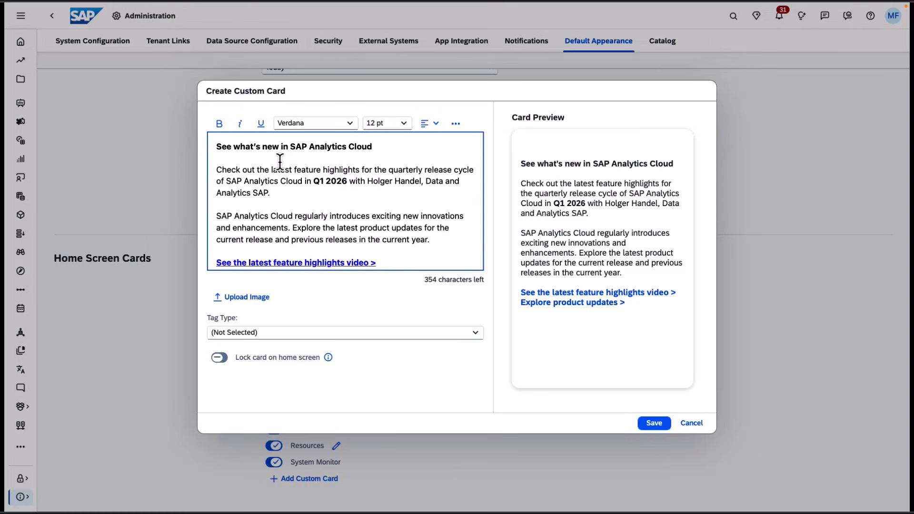
- Browse the card editor's font, size, alignment and additional formatting options without changing them
click(352, 126)
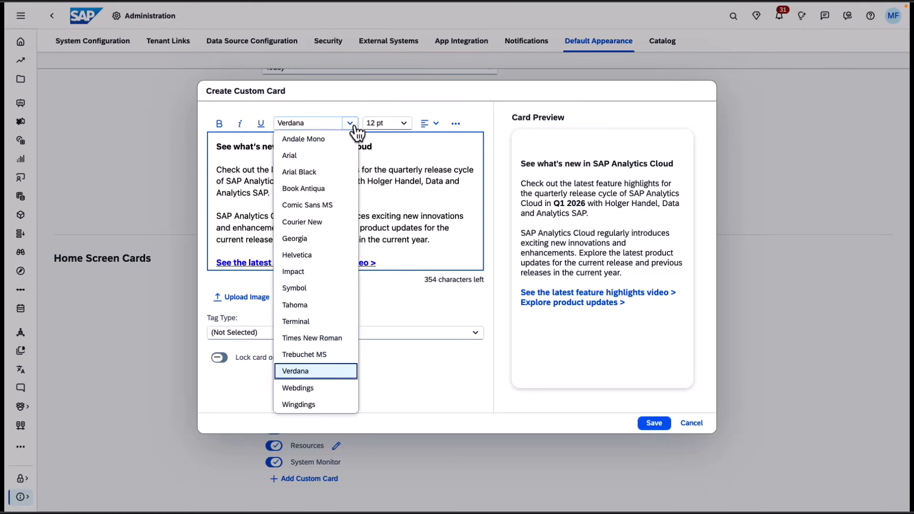
click(399, 141)
click(404, 124)
click(430, 126)
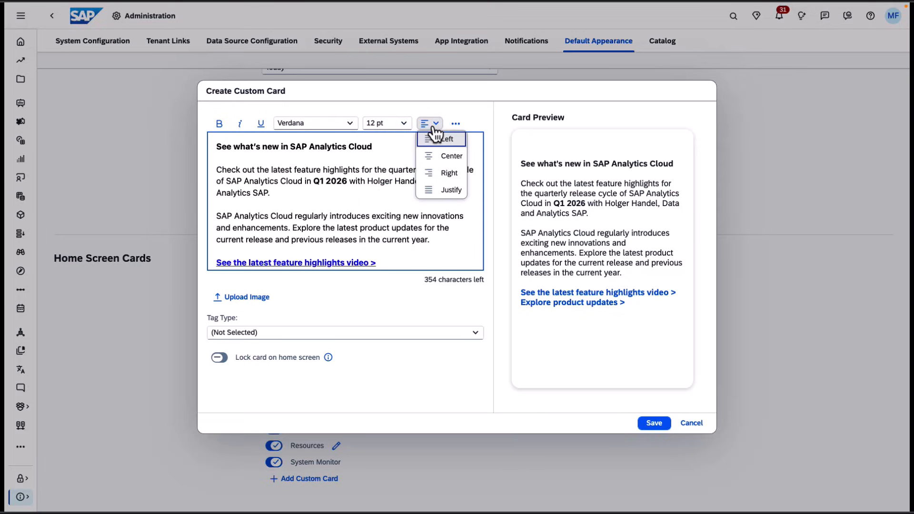
click(455, 125)
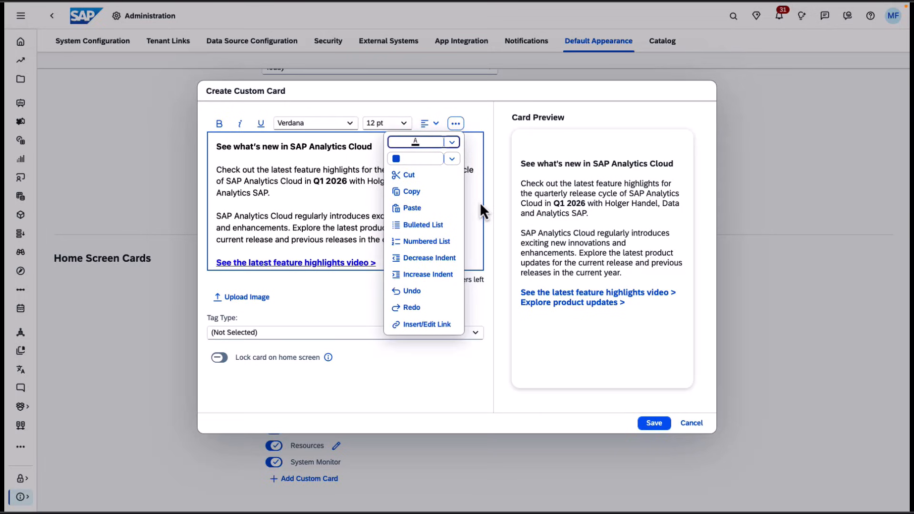
scroll(481, 202, down, 1)
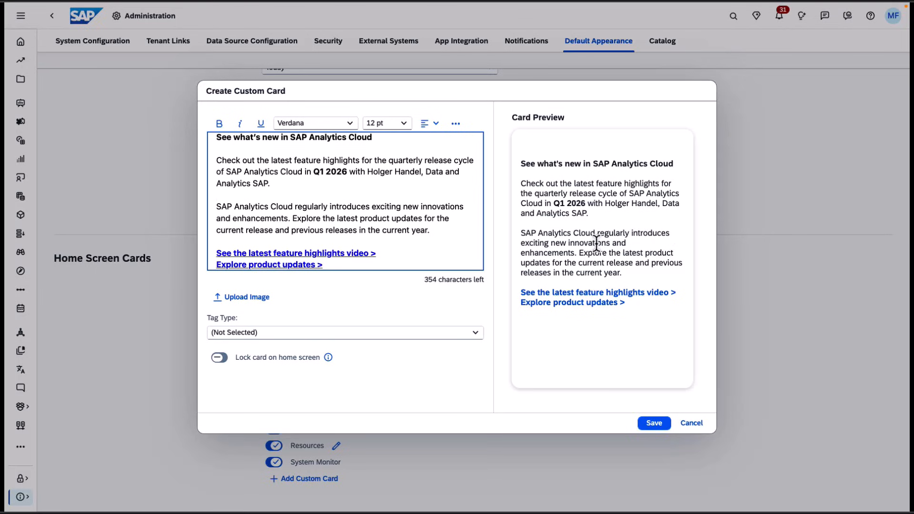
- Upload the image Screenshot 2026-01-20 at 12.40.14.png from the Desktop to the custom card
click(252, 300)
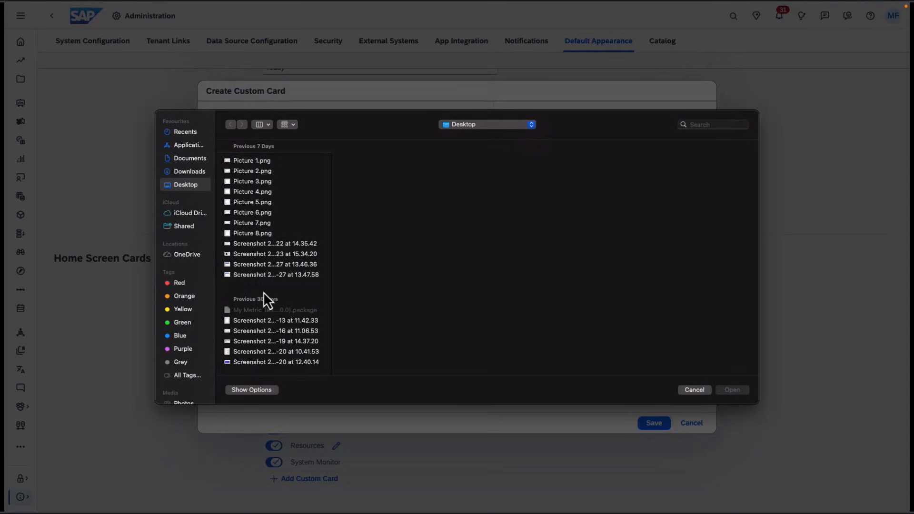
scroll(264, 293, down, 2)
click(282, 329)
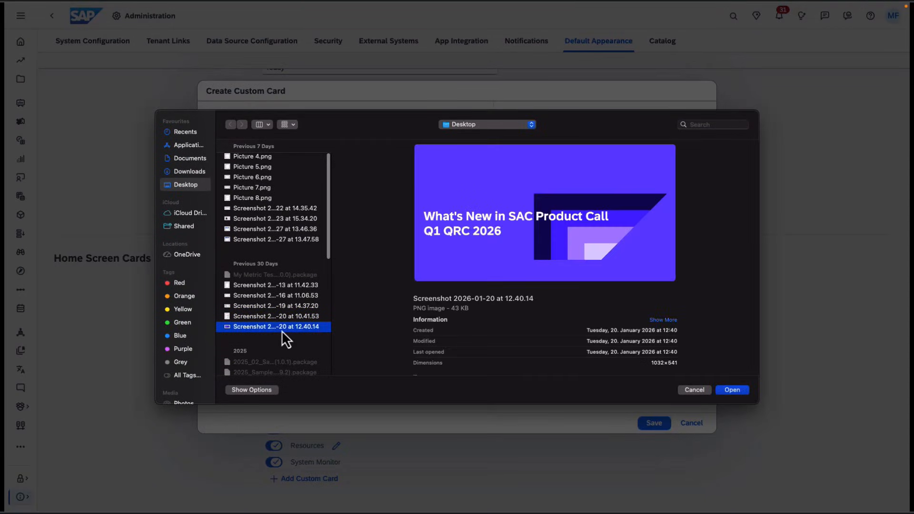
click(731, 392)
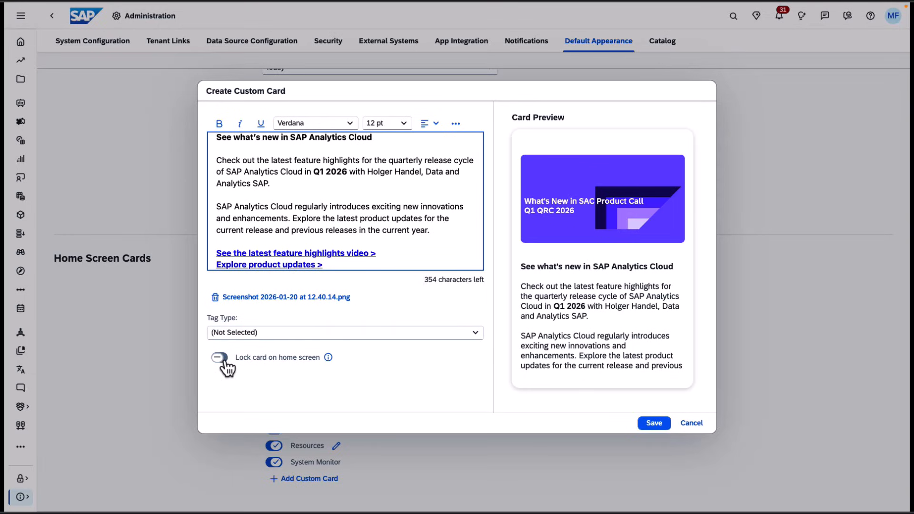
- Set the card's tag type to Information and its tag text to Updates
click(271, 333)
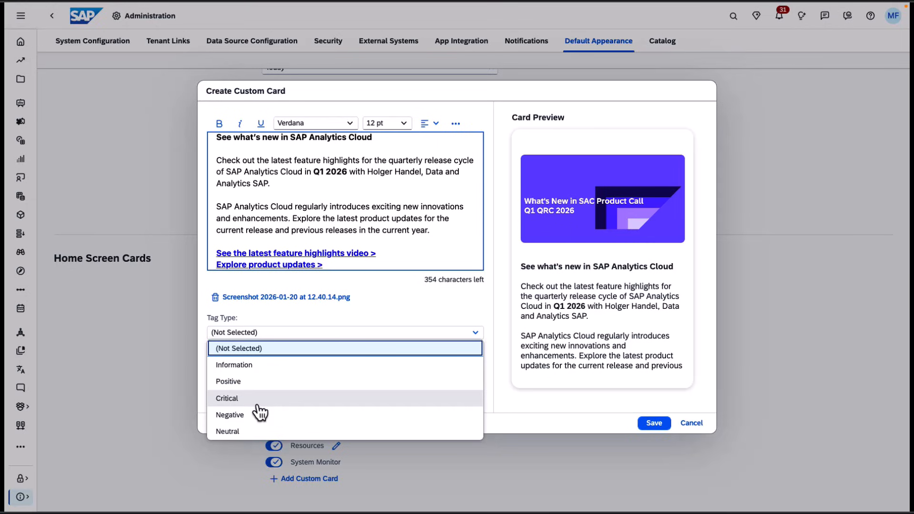
click(244, 370)
drag(275, 374, 205, 374)
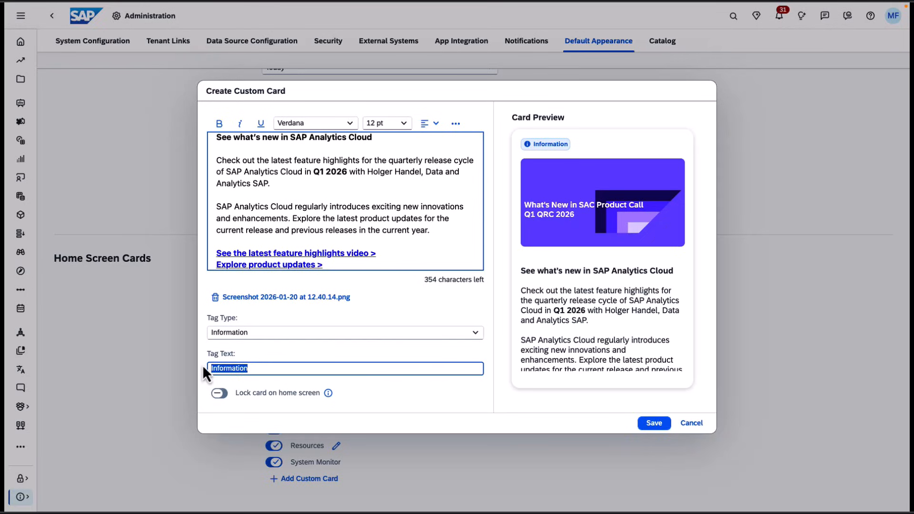
text(u)
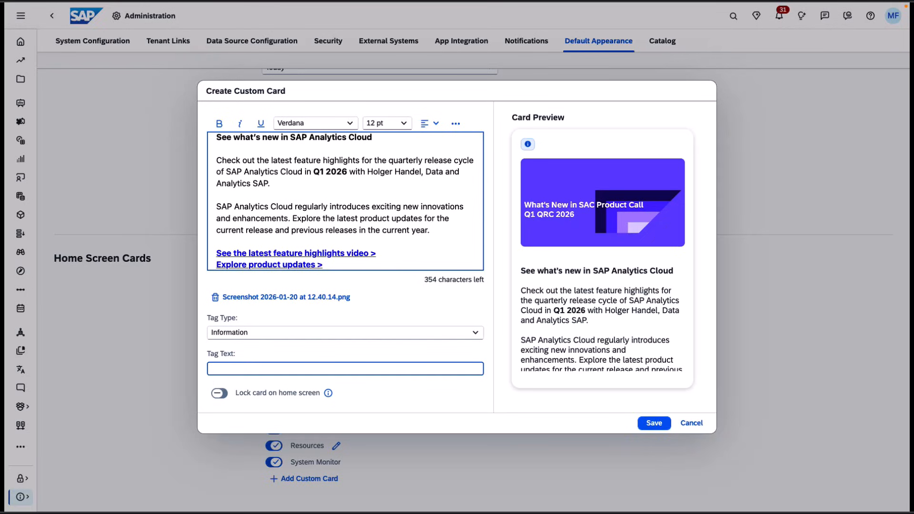
text(pdates)
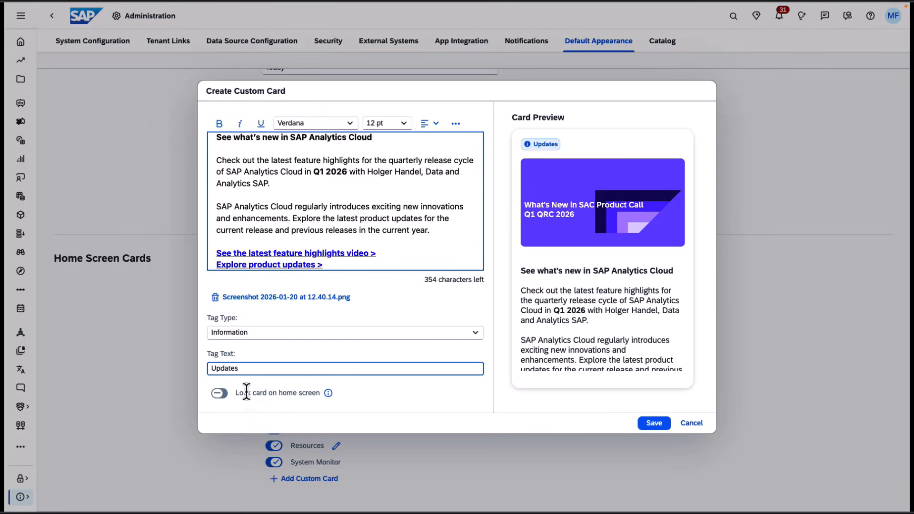
- Lock the card on the home screen and save the custom card
click(220, 394)
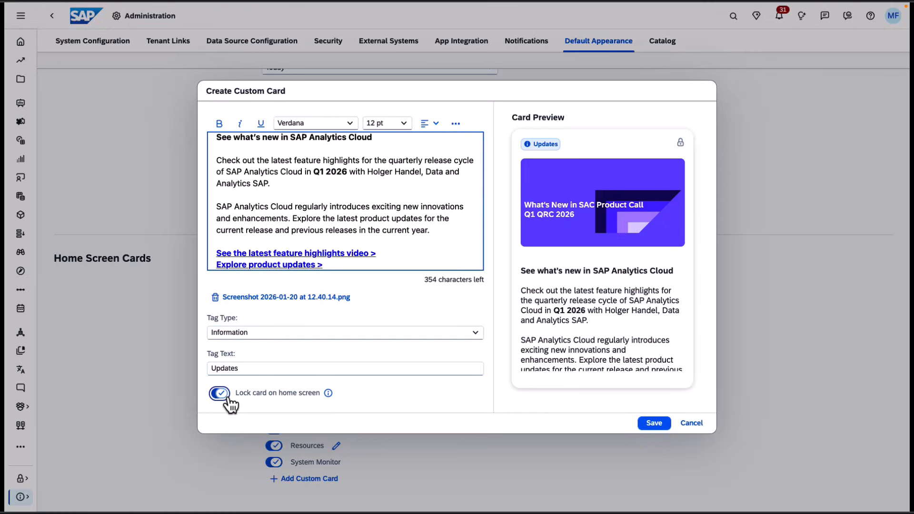
click(654, 427)
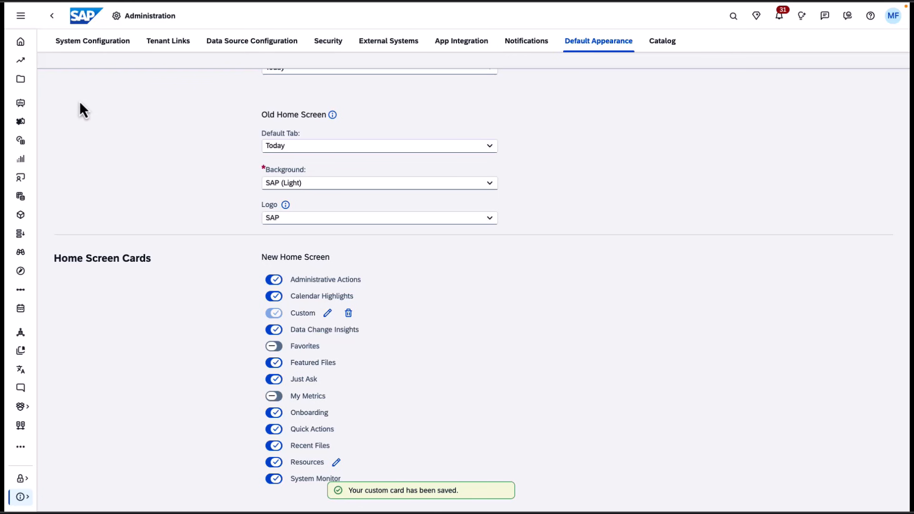
- Go to the home screen and resize the new Updates card slightly shorter
click(21, 43)
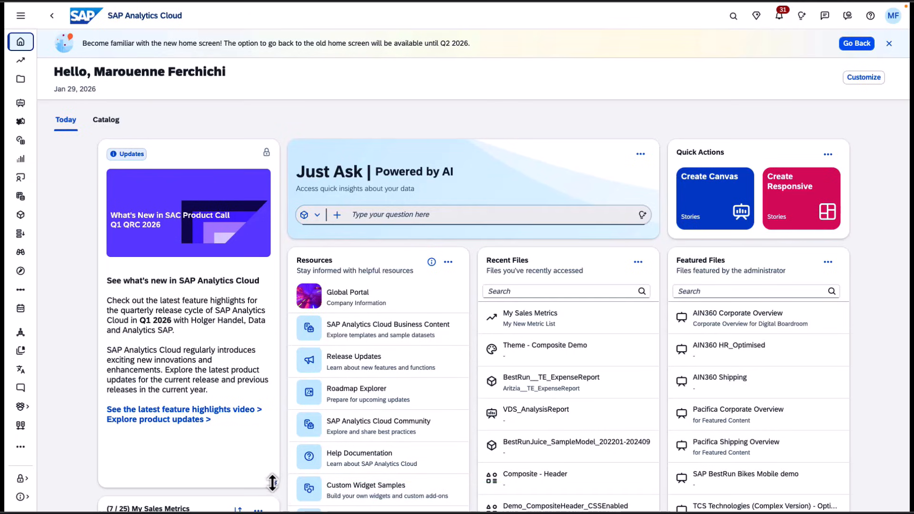
drag(275, 482, 276, 462)
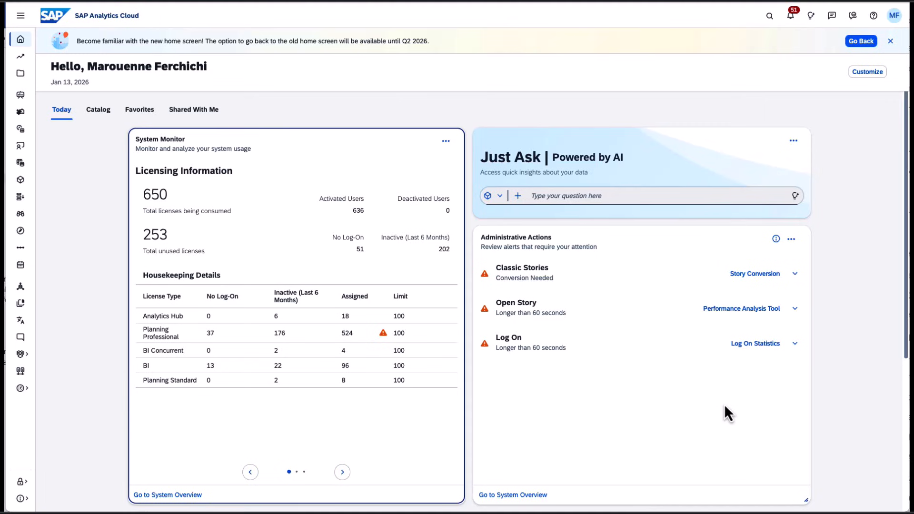
- Expand the Classic Stories alert in the Administrative Actions card
click(584, 249)
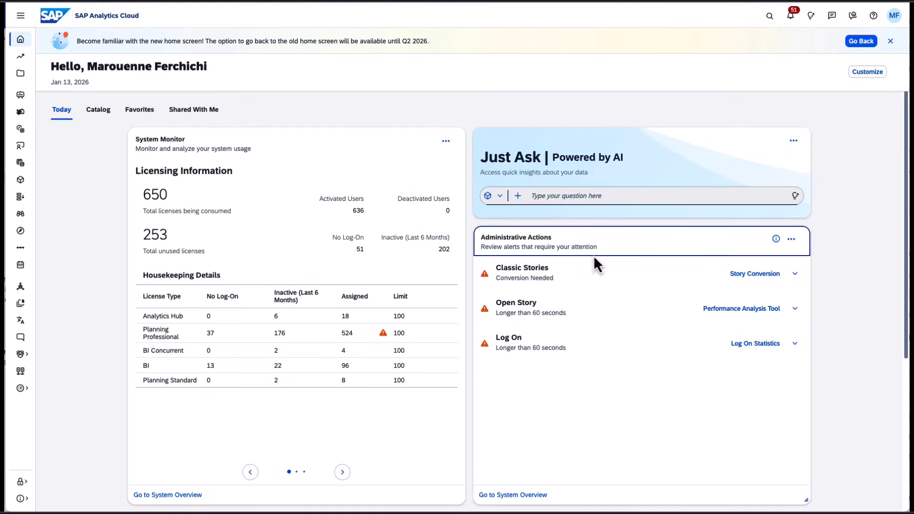
click(678, 433)
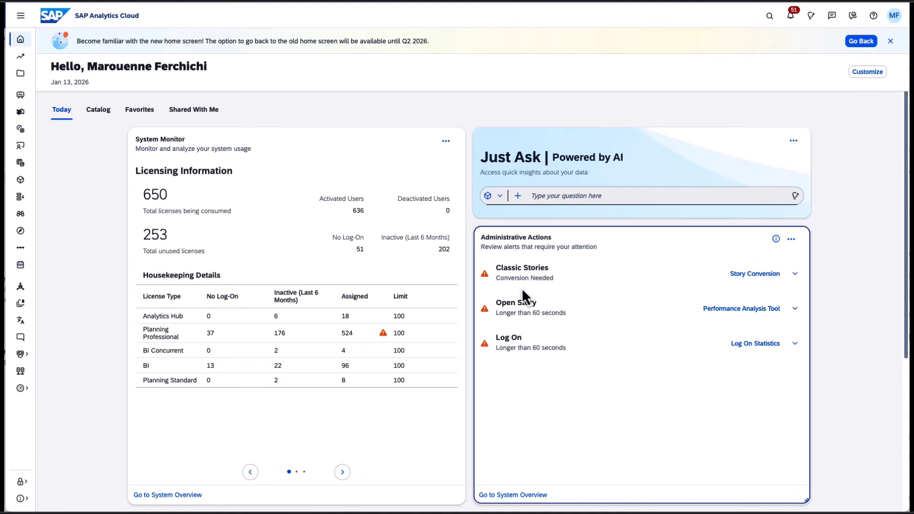
click(797, 276)
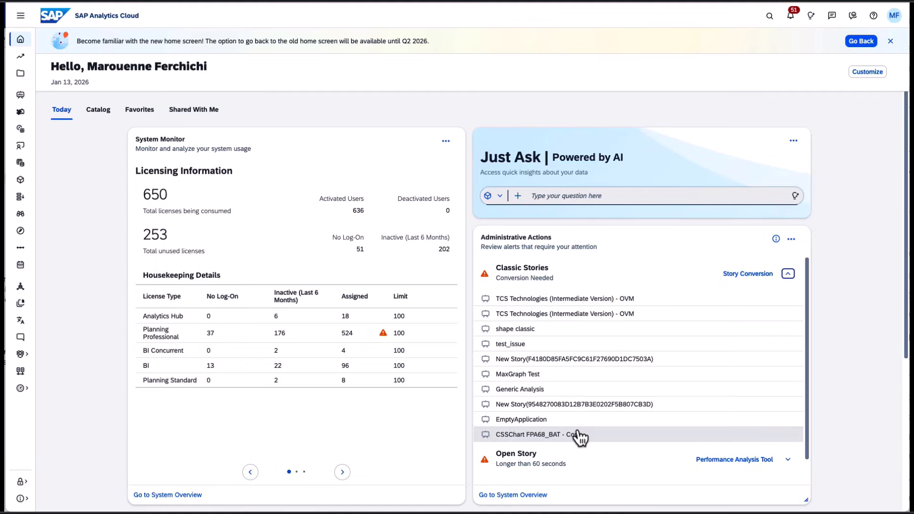
click(537, 301)
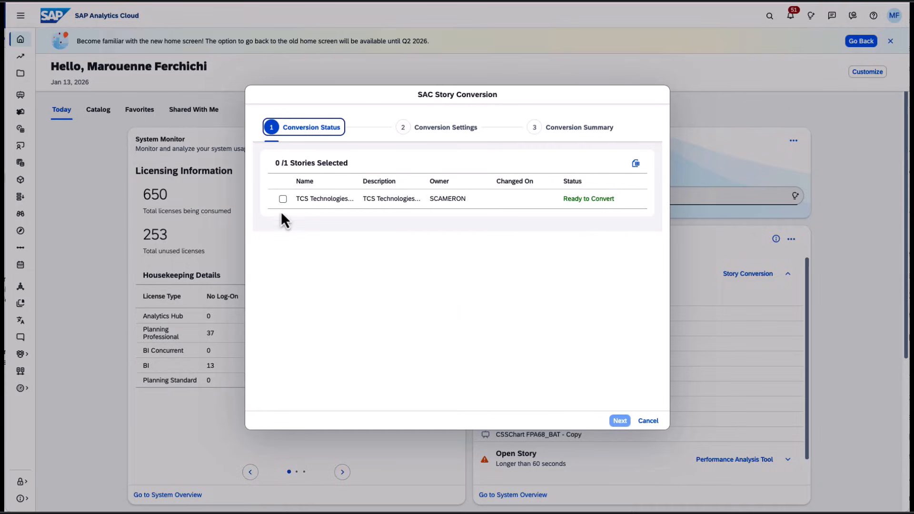
click(283, 199)
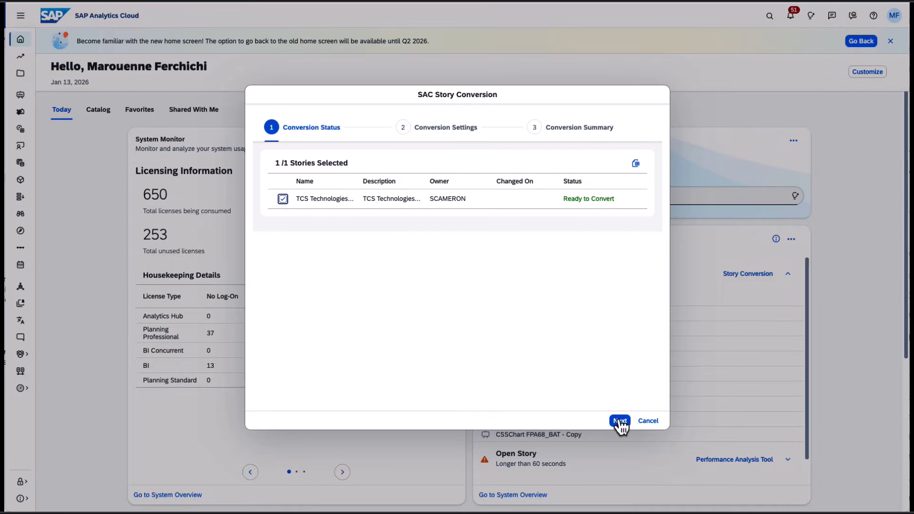
click(649, 421)
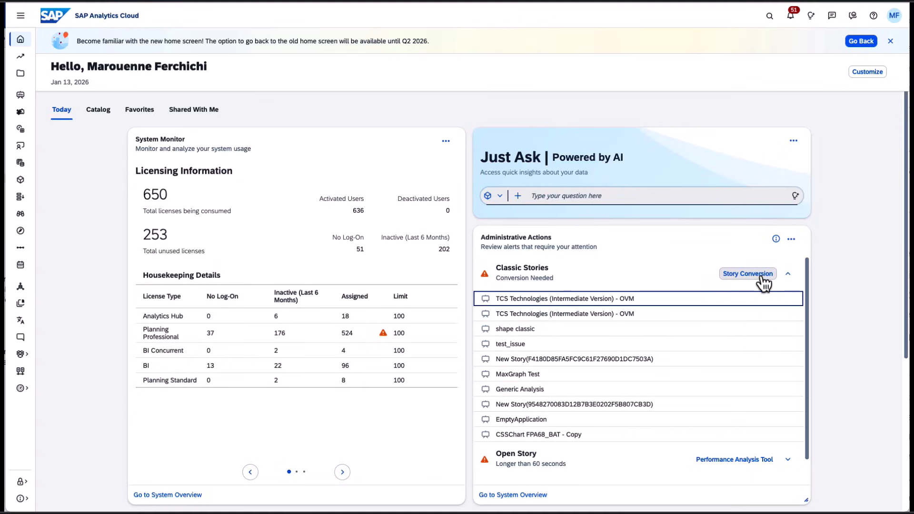
- Expand the Open Story alert, open DSPCompositeTable2 in the Performance Analysis Tool and analyse its 9:02:54 session
click(789, 275)
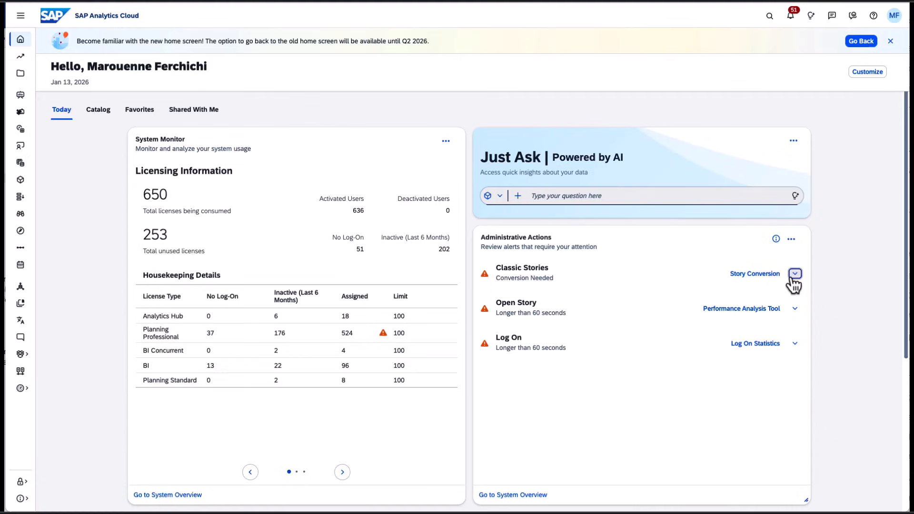
click(788, 309)
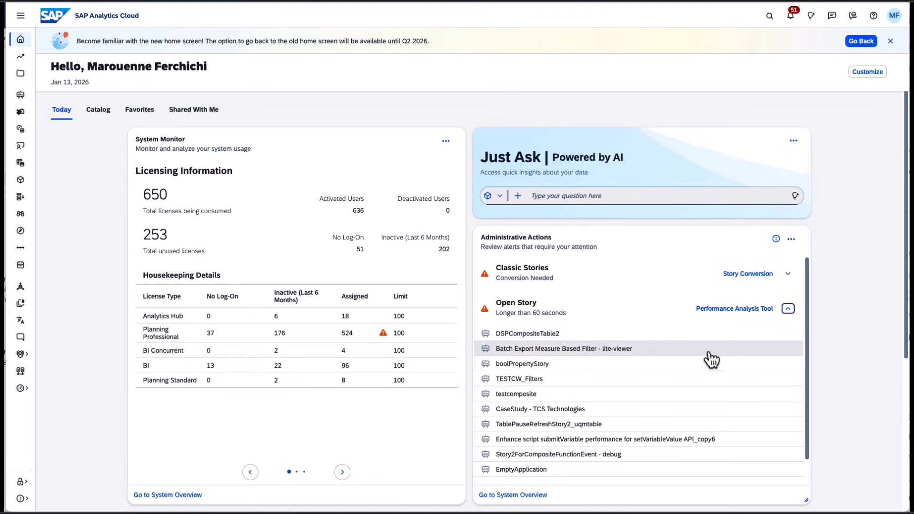
click(521, 336)
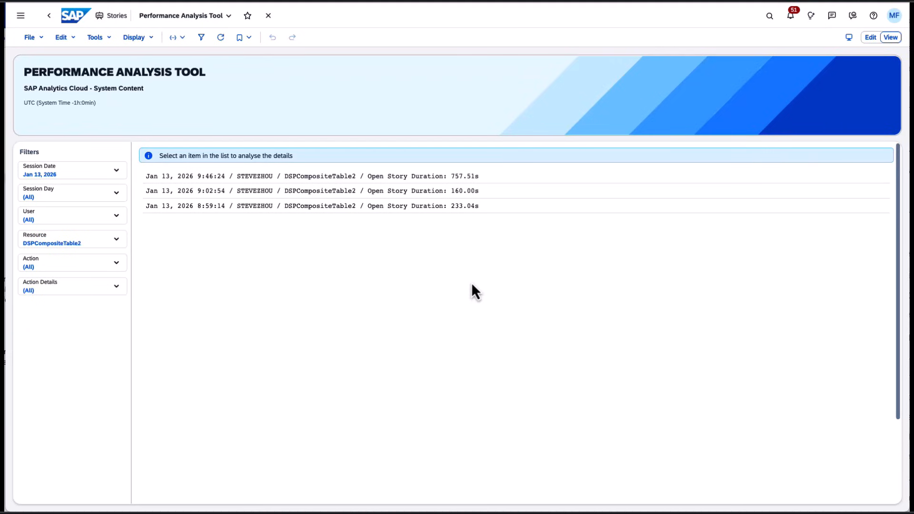
click(350, 193)
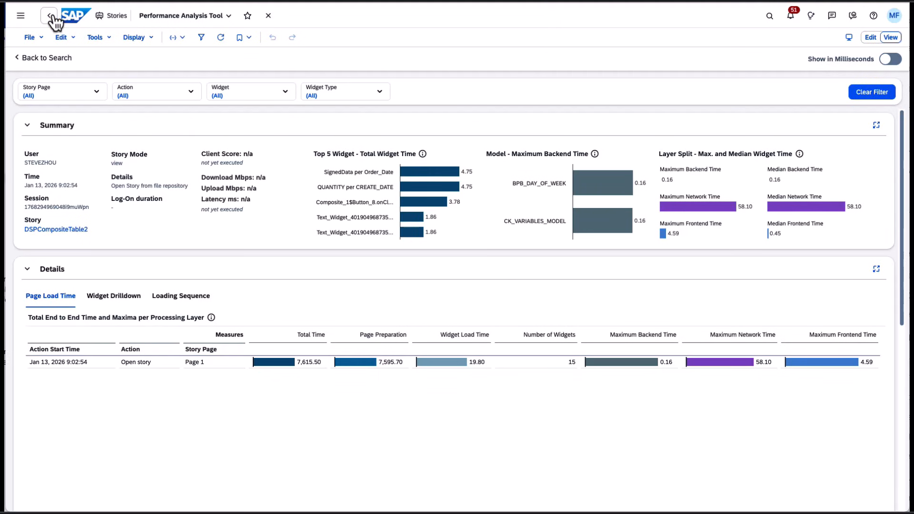
- Return to the home screen and collapse the Open Story alert
click(20, 15)
click(33, 40)
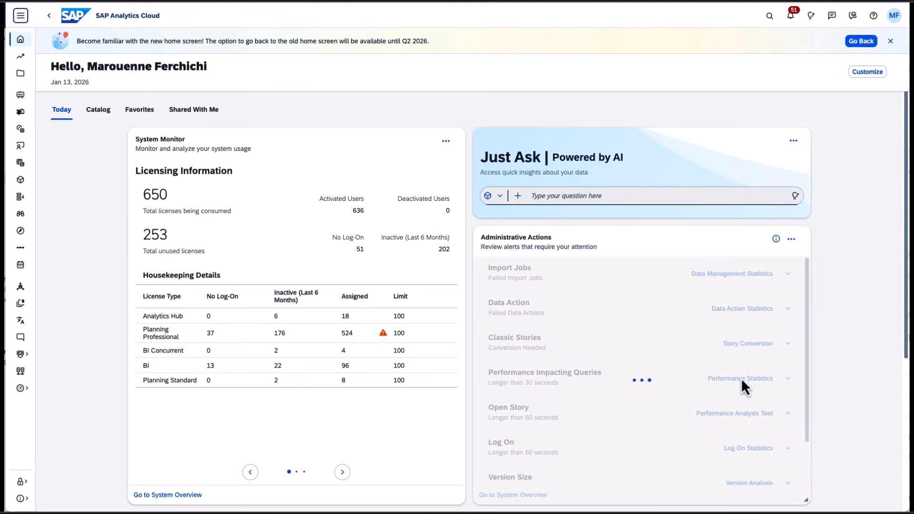
click(789, 309)
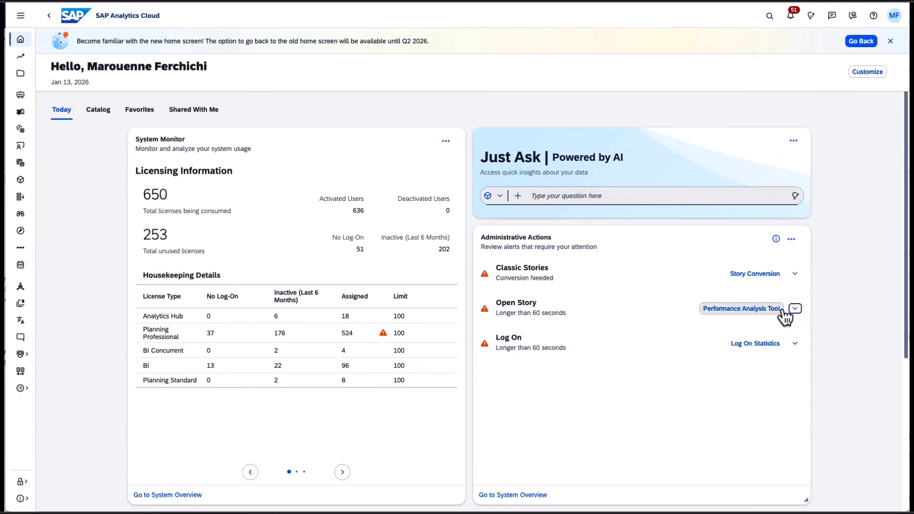
- Expand the Log On alert, open its first story's logon statistics and scroll through the logon charts
click(795, 345)
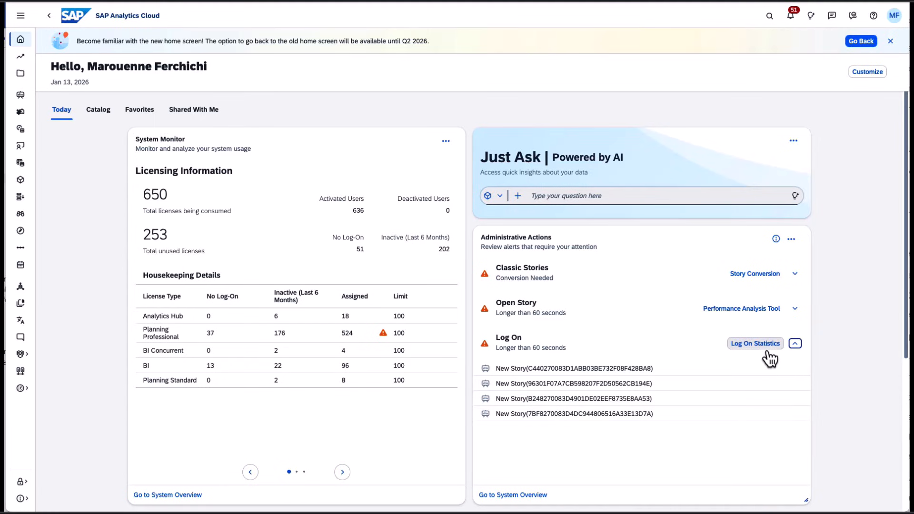
click(508, 374)
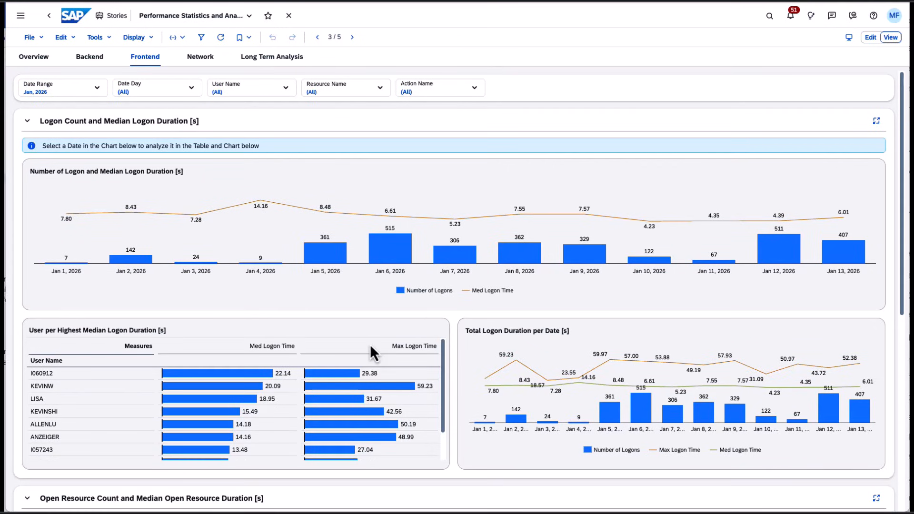
scroll(360, 348, down, 3)
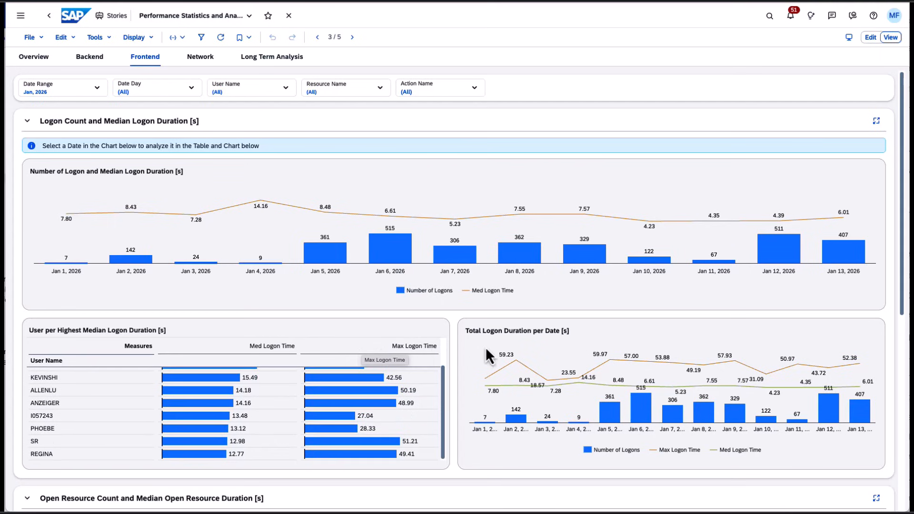
scroll(454, 389, down, 3)
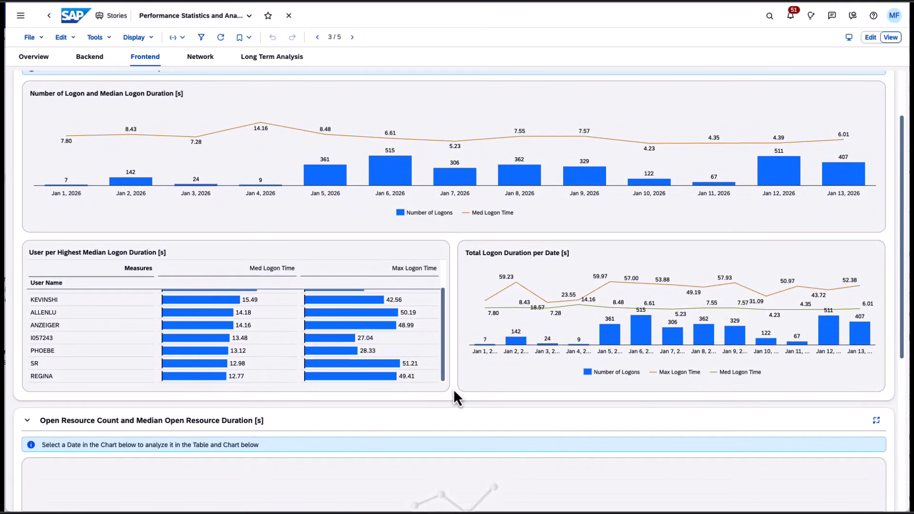
- Return to the home screen and collapse the Log On alert in the Administrative Actions card
scroll(453, 387, down, 3)
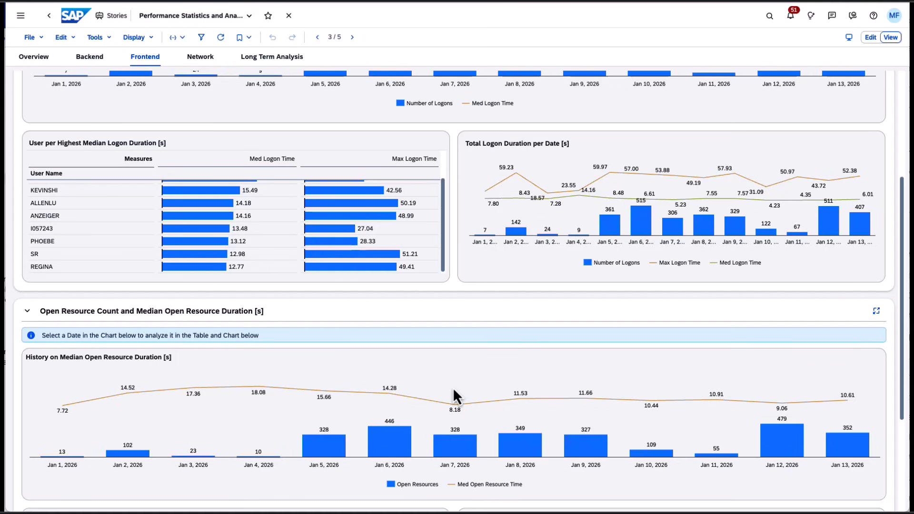
scroll(453, 388, up, 5)
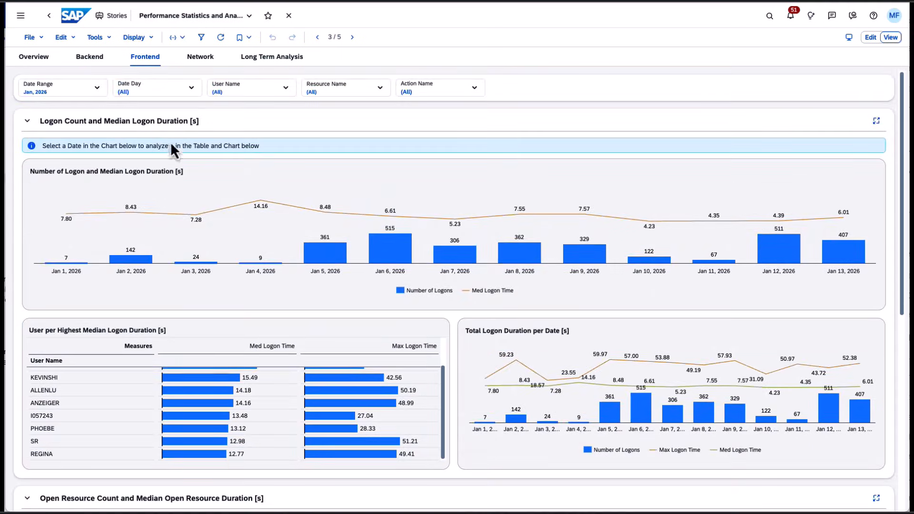
click(23, 18)
click(41, 37)
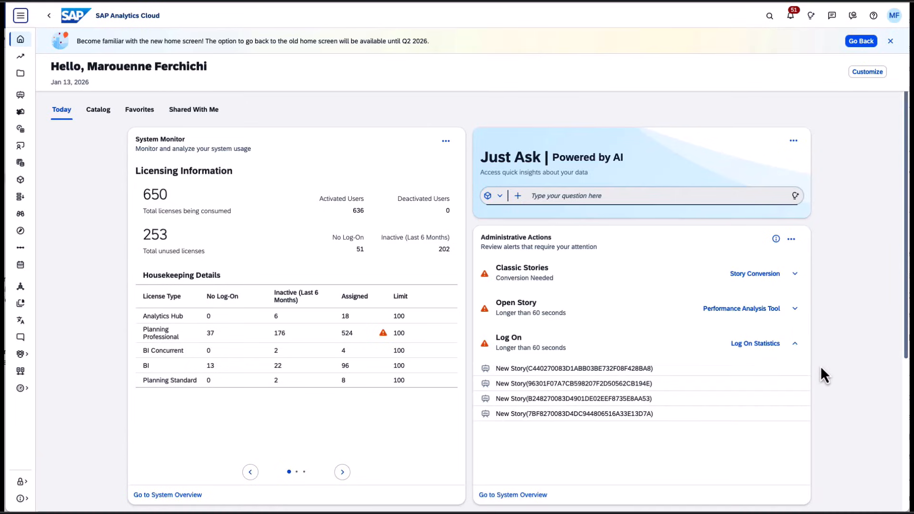
click(790, 343)
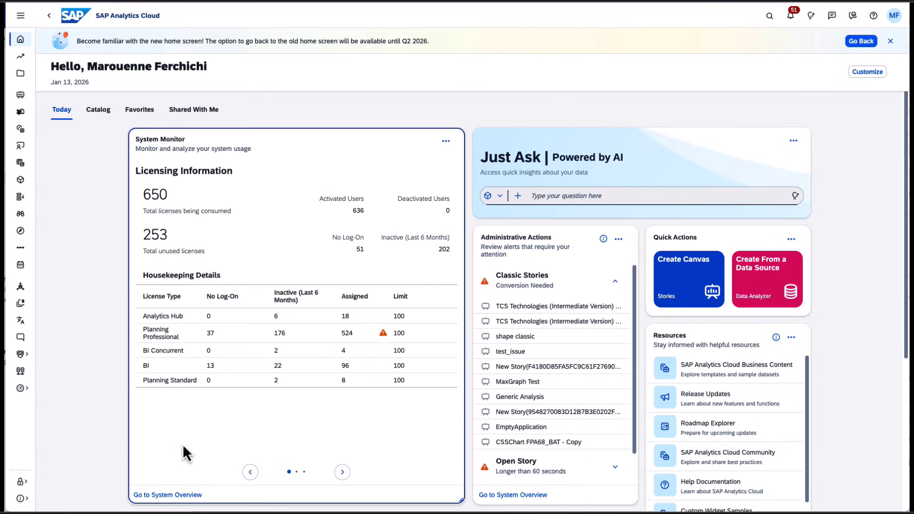
- Page back and forth through the System Monitor card's licensing, content and legacy content usage slides
click(342, 472)
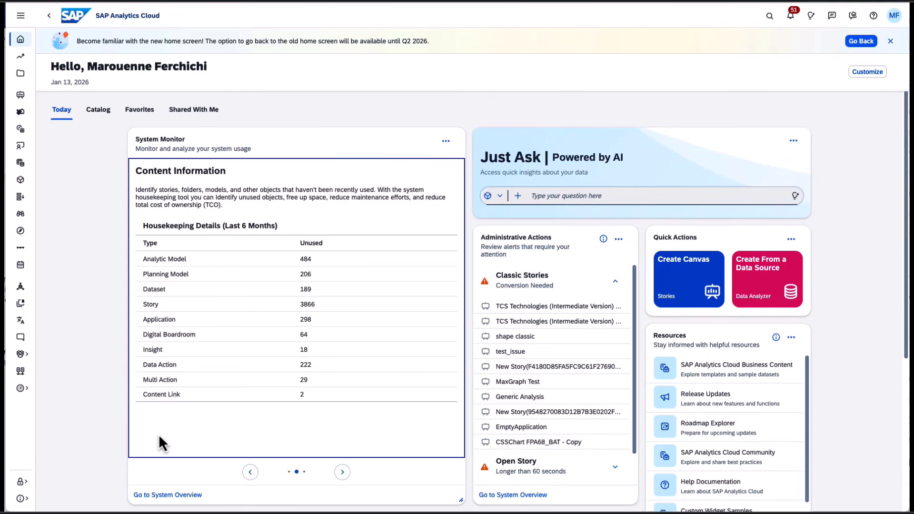
click(342, 472)
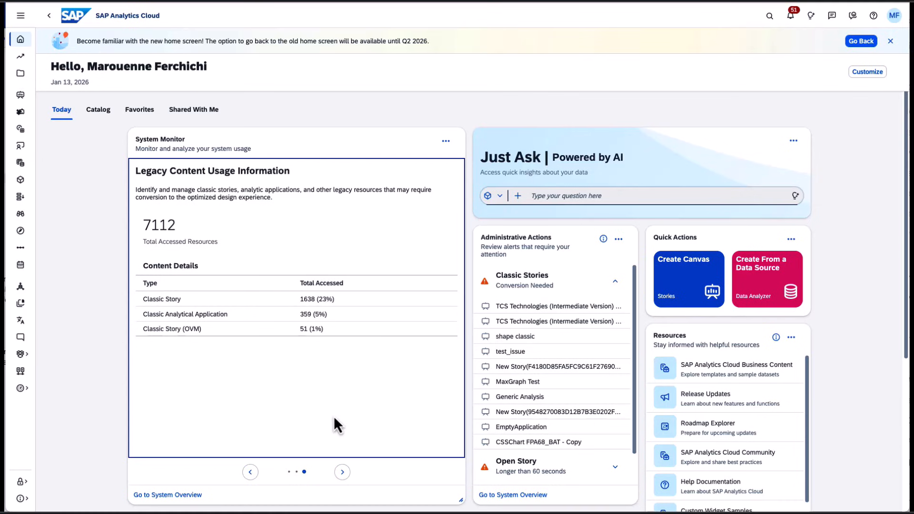
click(250, 472)
click(250, 472)
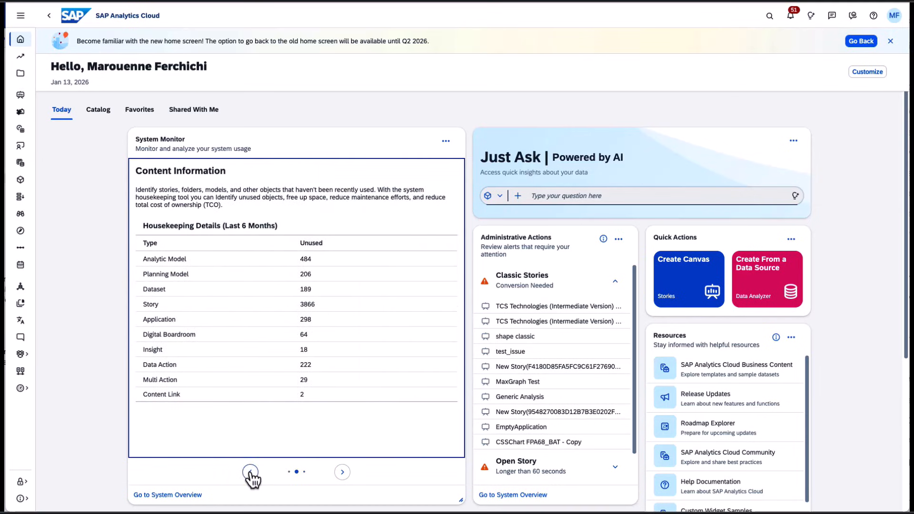
click(250, 472)
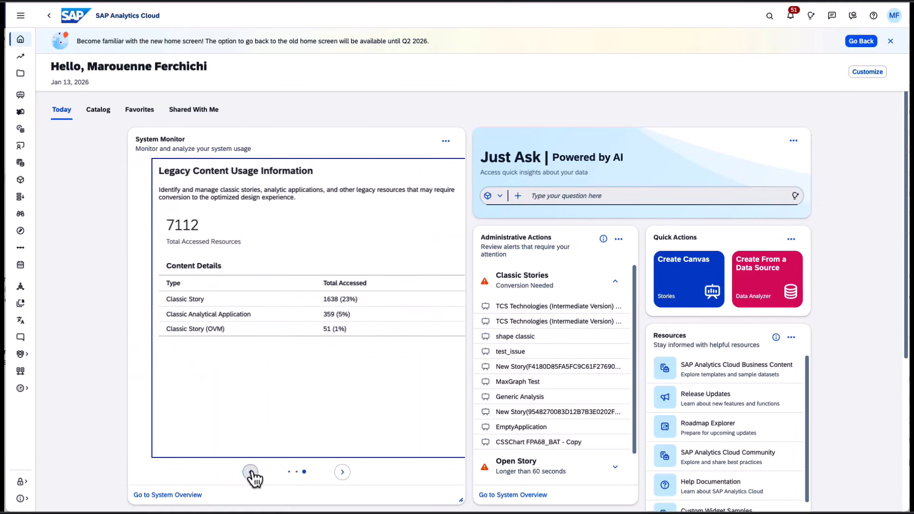
click(250, 472)
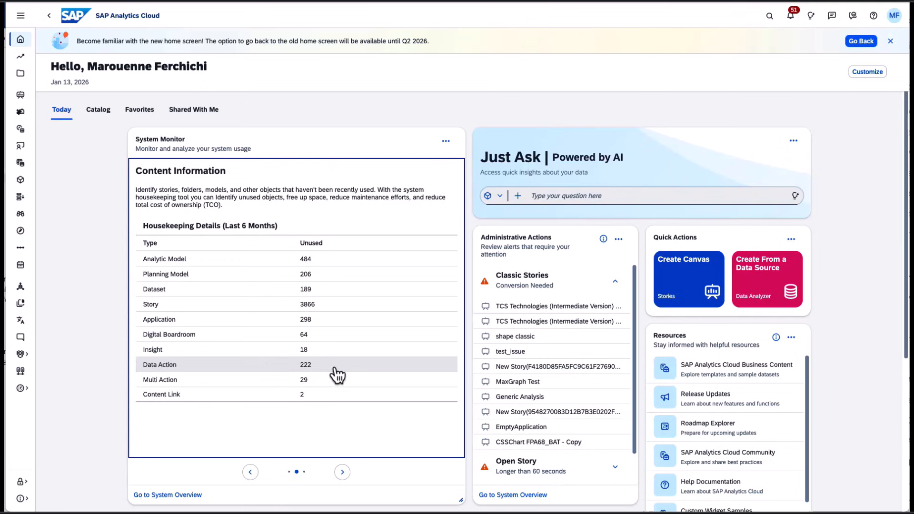
click(250, 472)
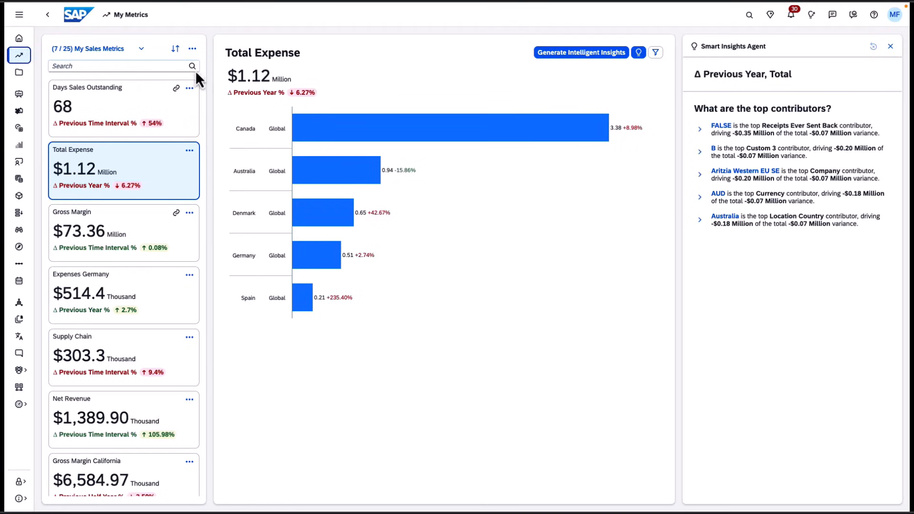
- In My Metrics, start subscribing My Sales Metrics to a metrics report named My Sales Report
click(143, 54)
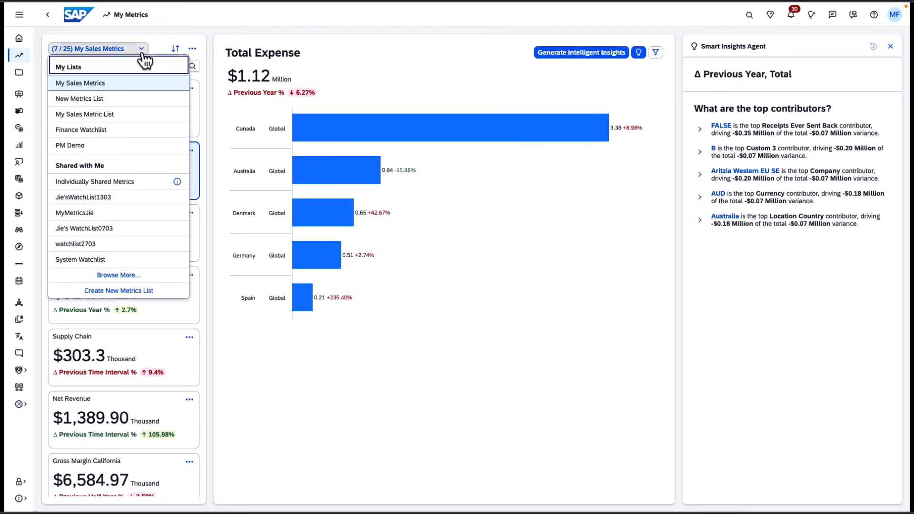
click(142, 52)
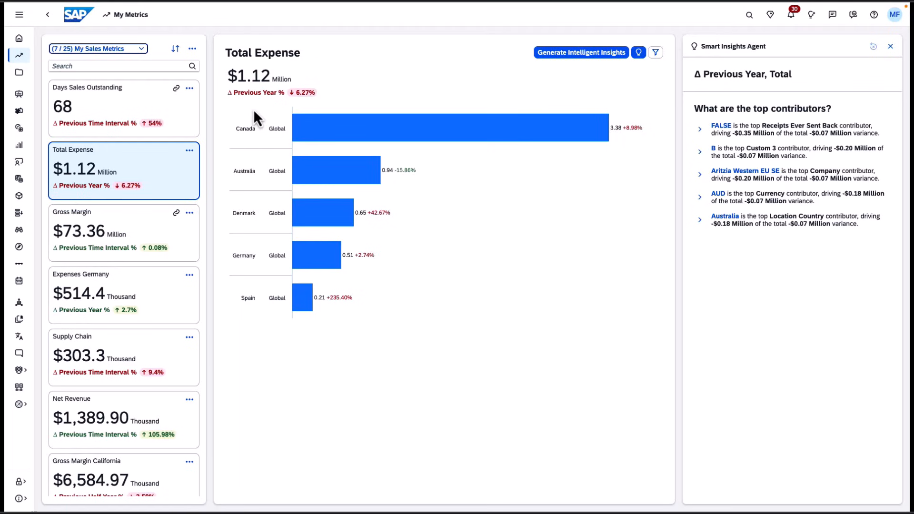
click(192, 49)
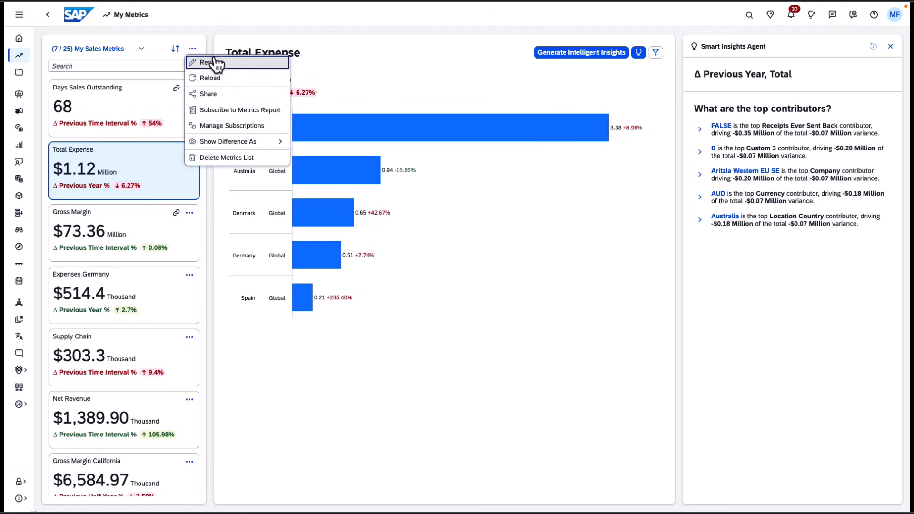
click(248, 115)
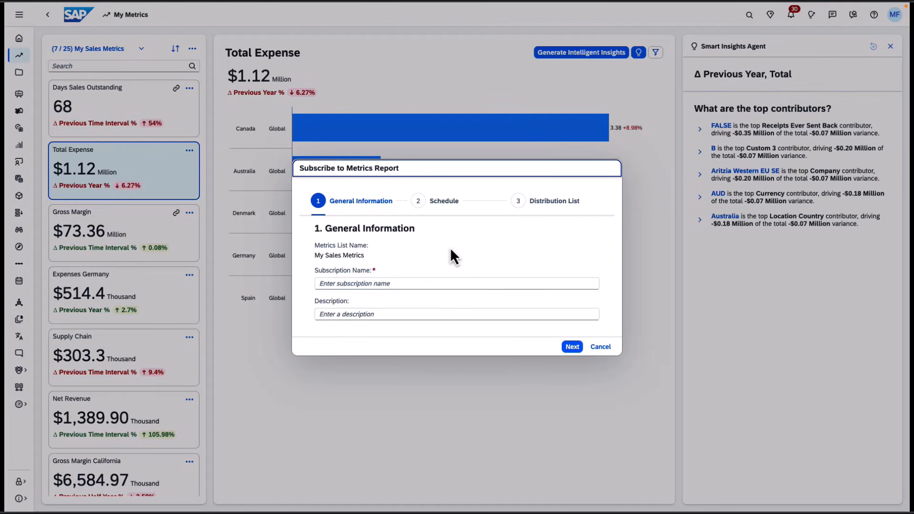
click(342, 287)
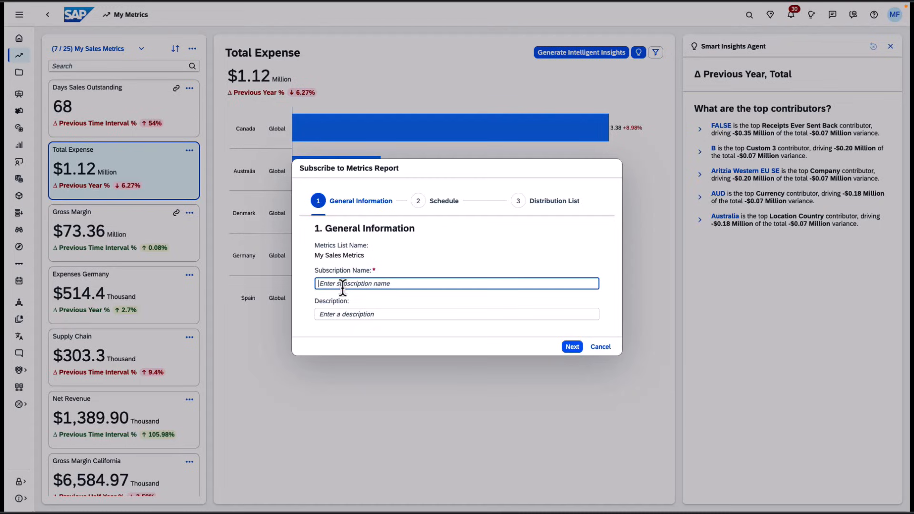
text(My Sales )
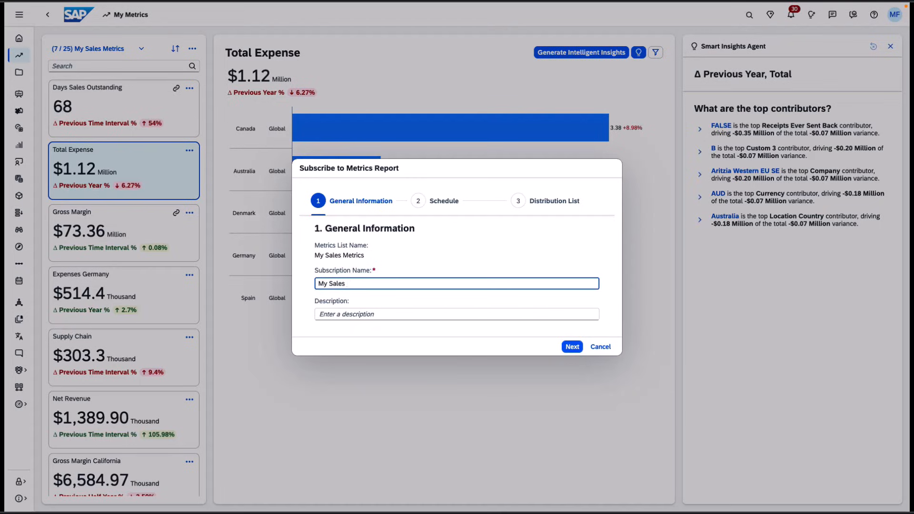
text(Report)
- Step through the daily schedule and distribution list pages, then cancel the subscription
click(572, 348)
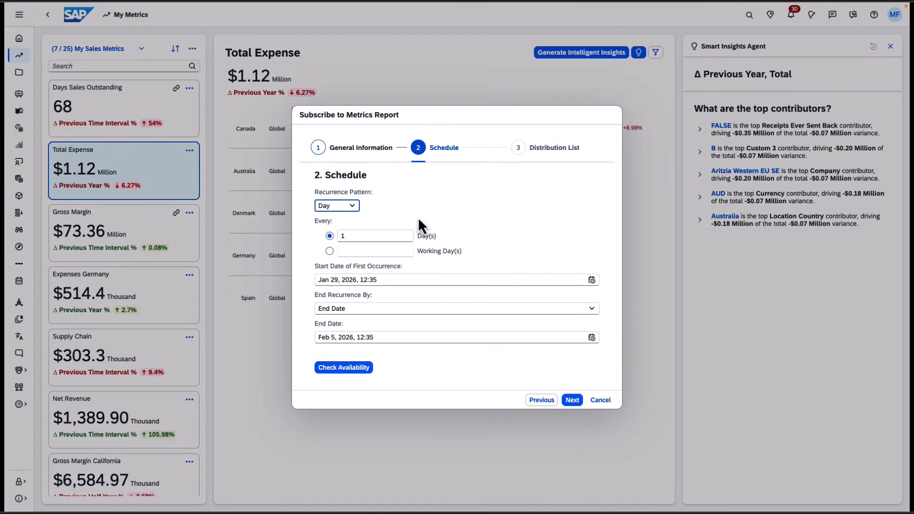
click(352, 208)
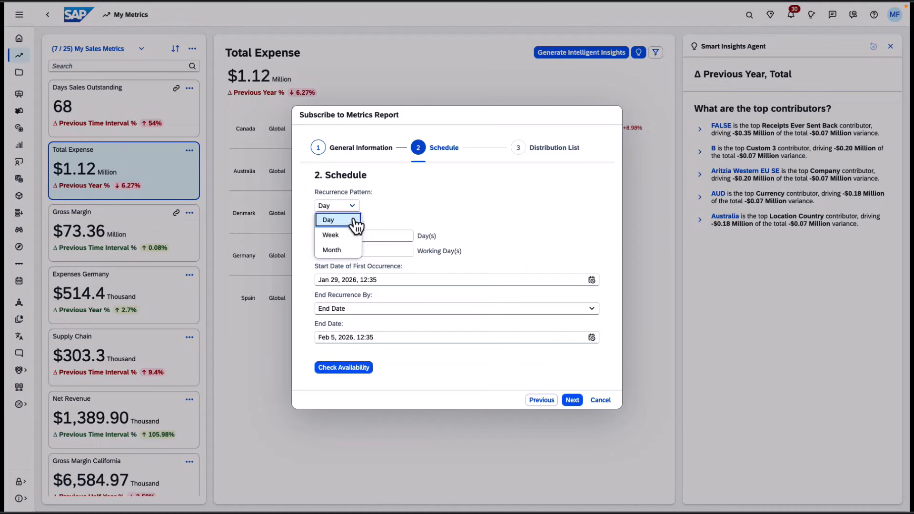
click(401, 204)
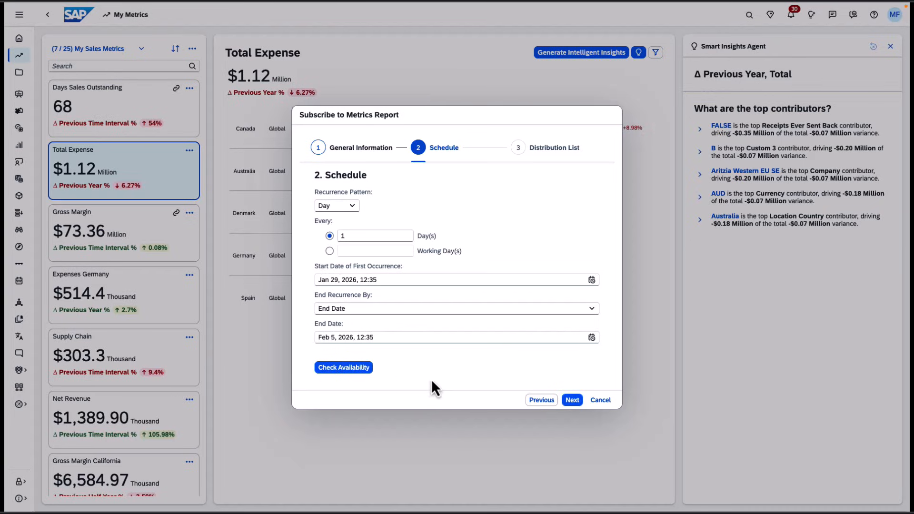
click(573, 401)
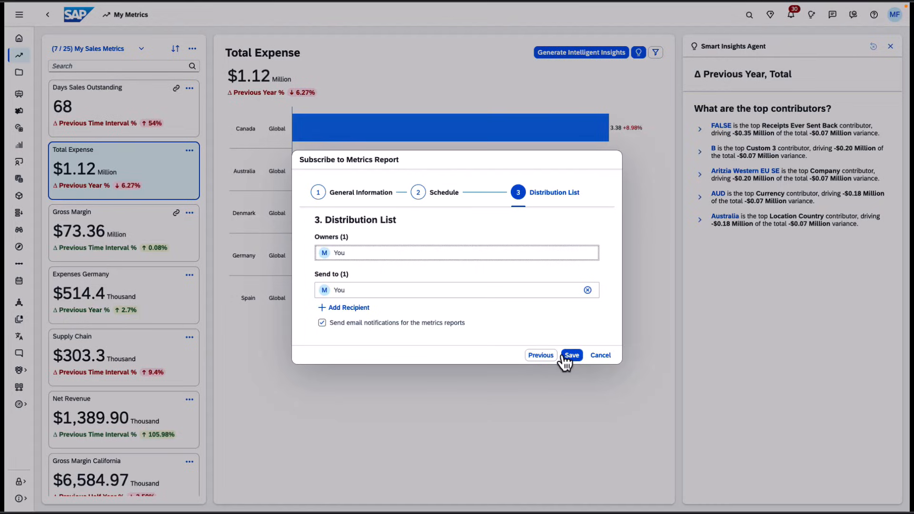
click(609, 359)
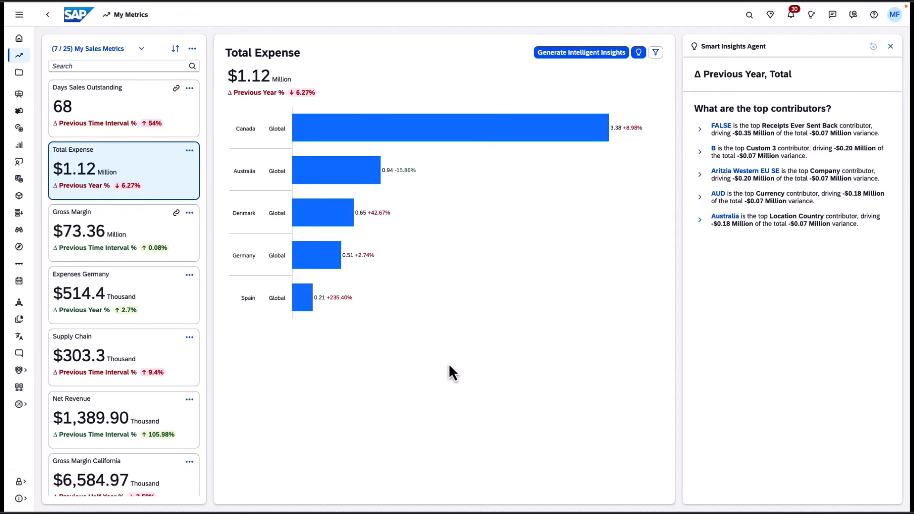
- Open the Nov 7, 2025 My Daily Report metrics report from the notifications, then close it
click(800, 22)
scroll(770, 173, down, 3)
scroll(769, 173, down, 10)
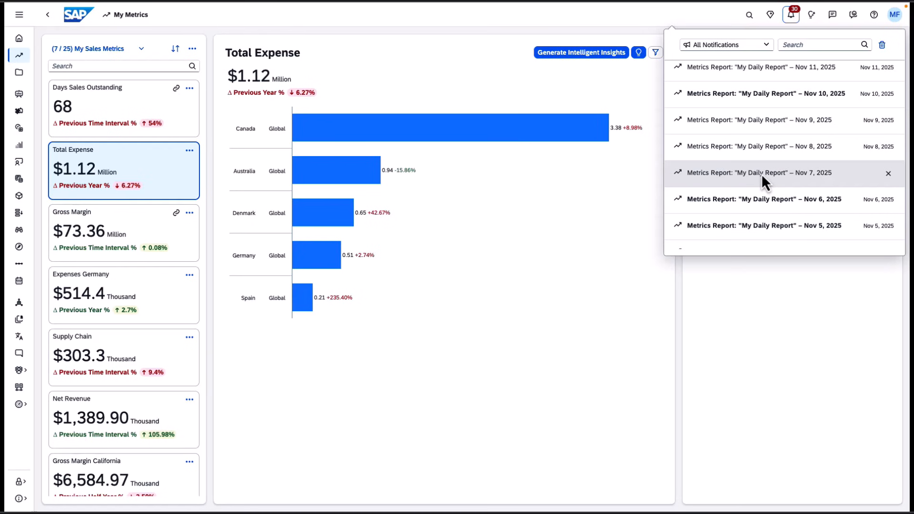
click(756, 174)
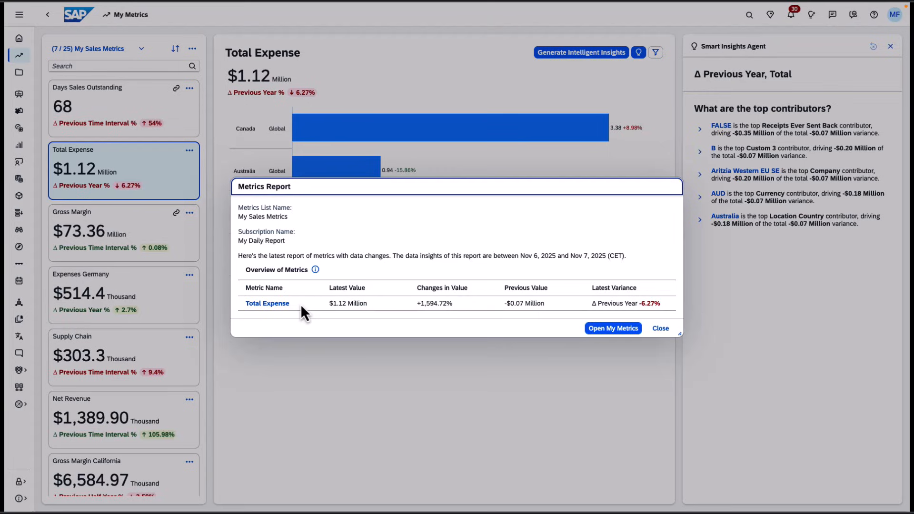
click(662, 329)
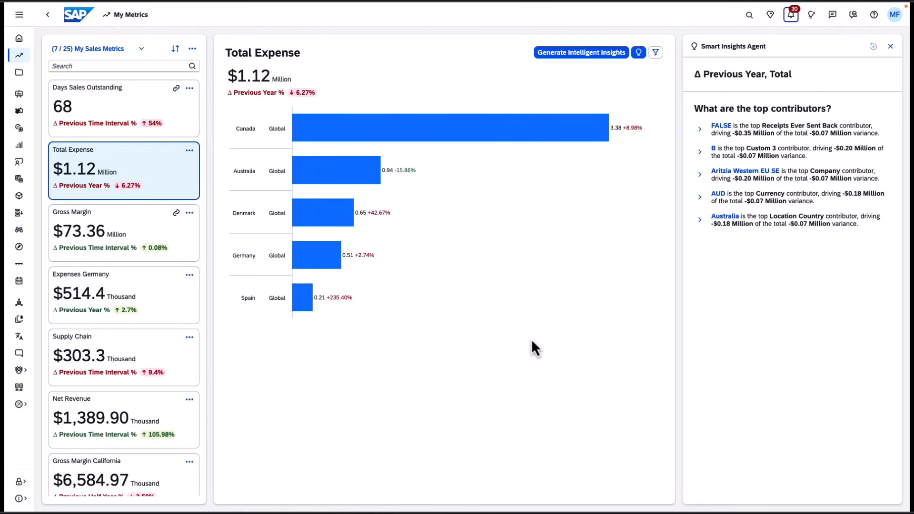
- Switch to Outlook and read through the MetricsTest metrics report e-mail
key(ctrl+Left)
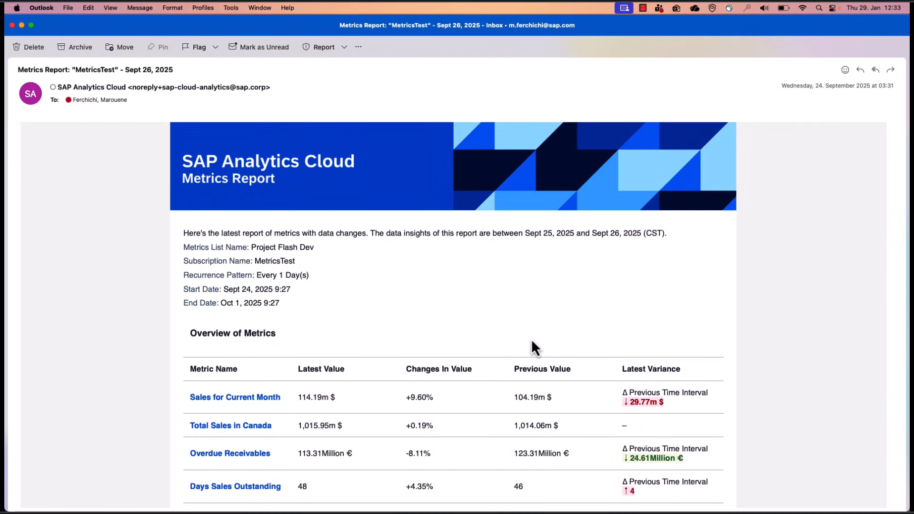
scroll(532, 342, down, 2)
scroll(532, 339, down, 3)
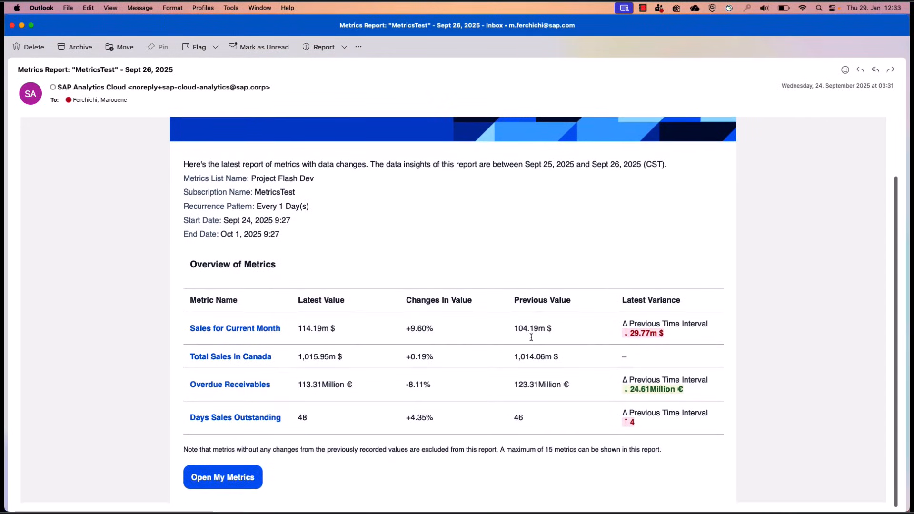
scroll(531, 339, up, 5)
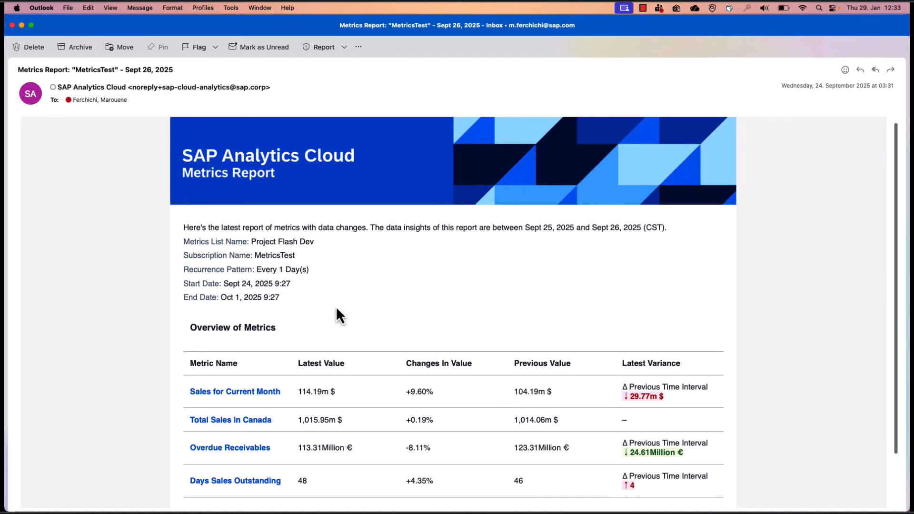
scroll(424, 341, down, 2)
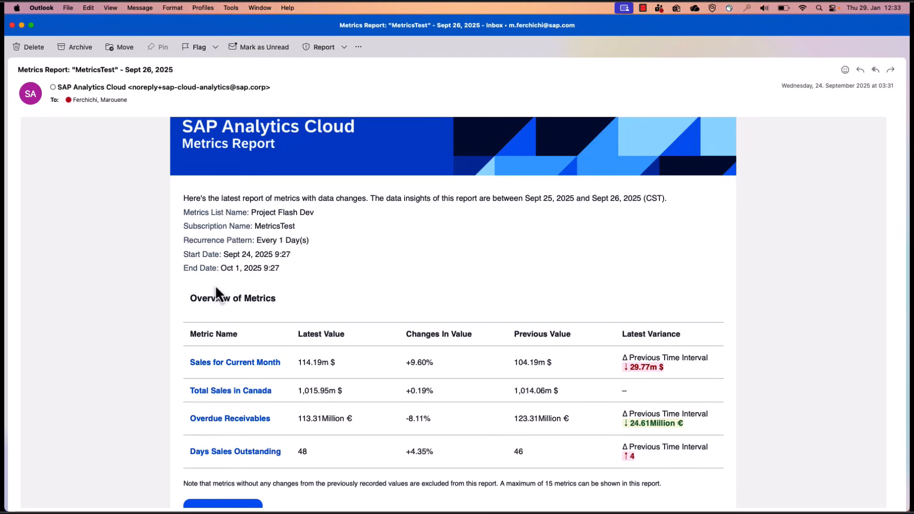
scroll(215, 285, down, 2)
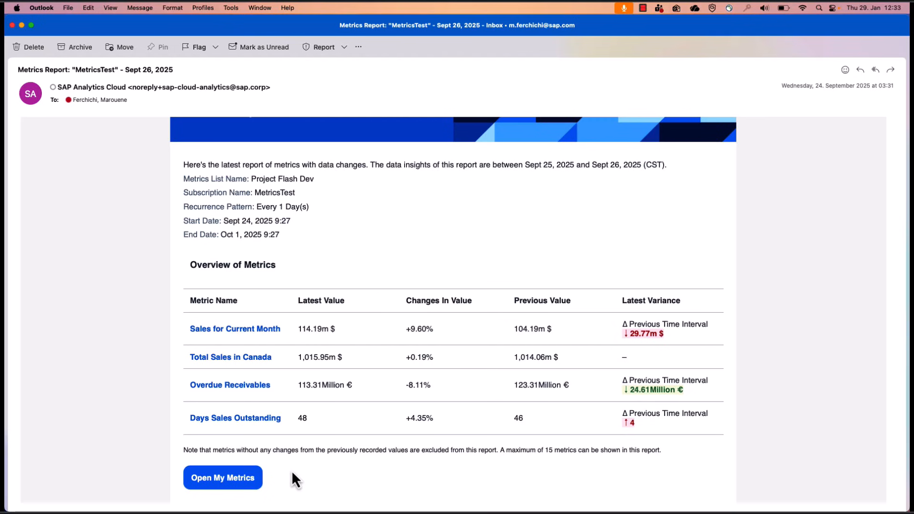
- Switch back to My Metrics and open subscription management for the My Sales Metrics list
key(ctrl+Right)
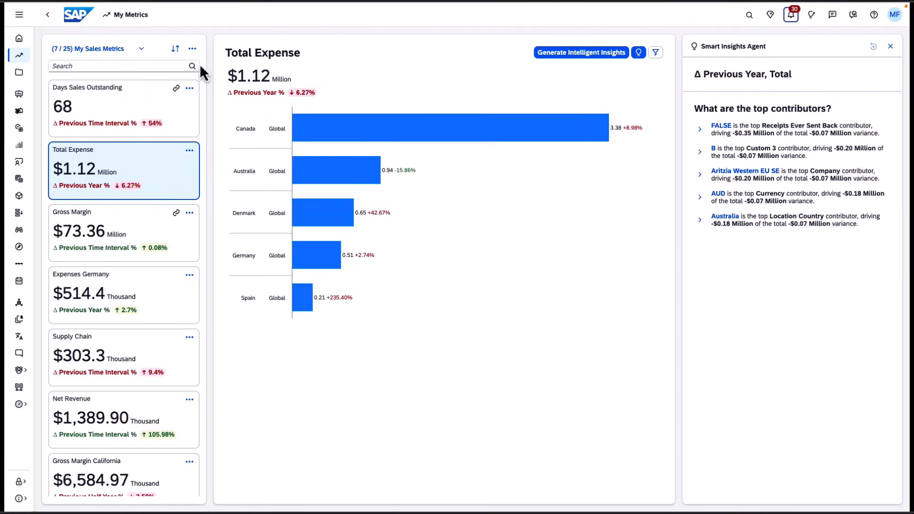
click(192, 49)
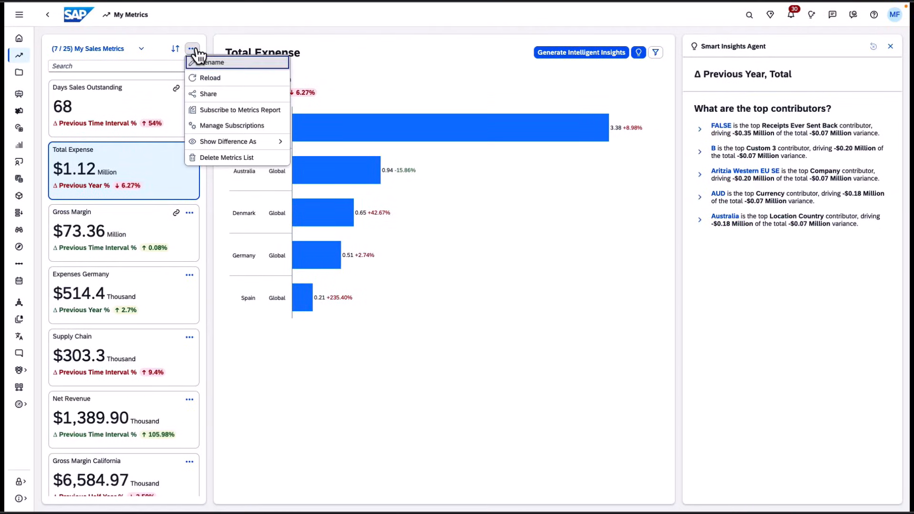
click(238, 125)
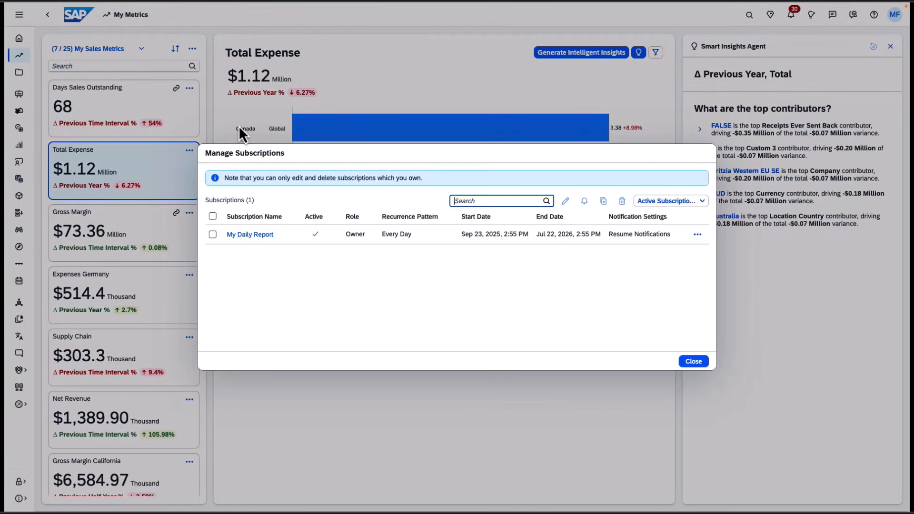
- Select the My Daily Report subscription, open it for editing and advance to the schedule page
click(212, 235)
click(212, 235)
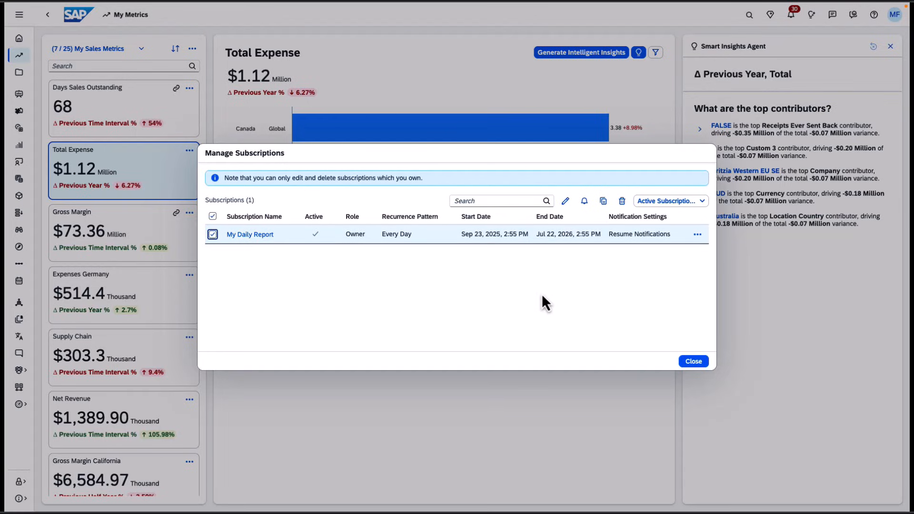
click(566, 202)
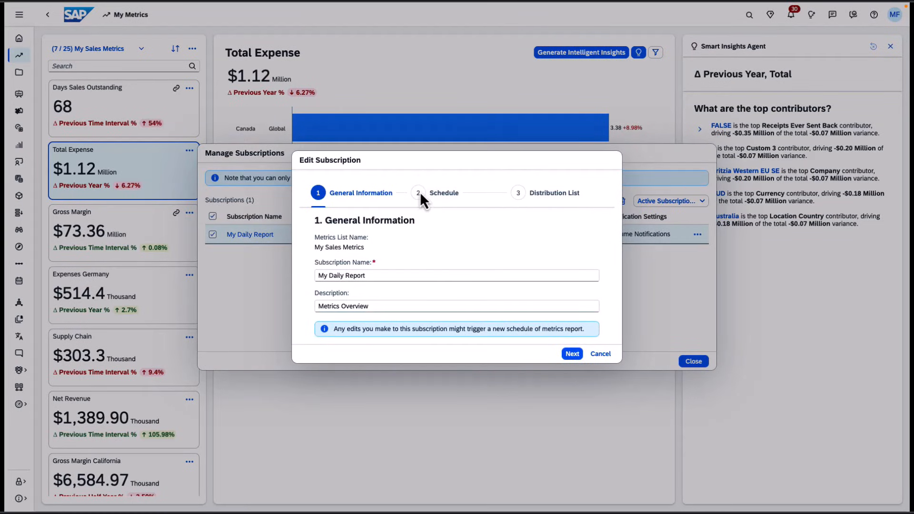
click(574, 354)
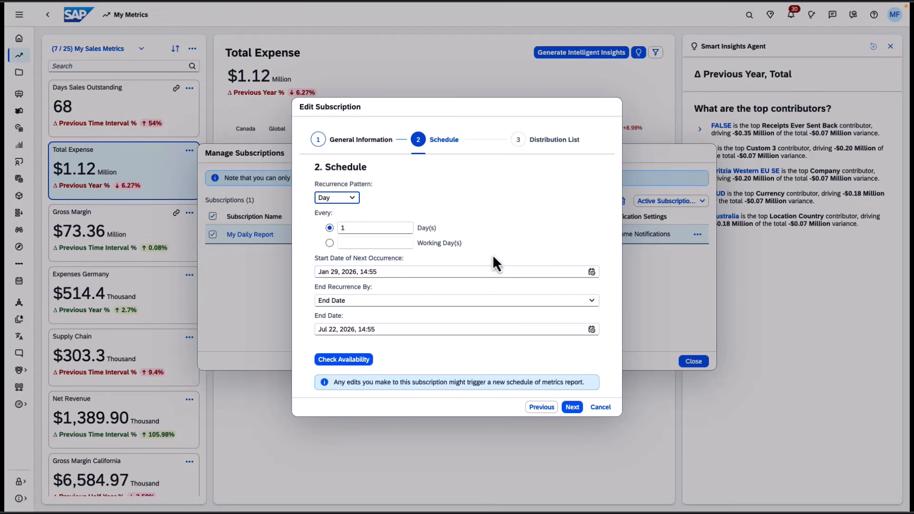
- Change the recurrence pattern to Week, step to the distribution list, then cancel the edit
click(353, 204)
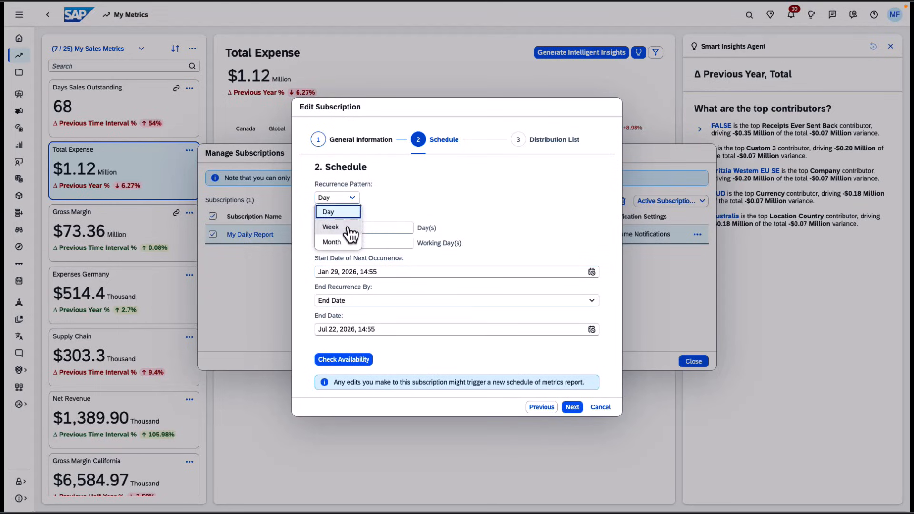
click(351, 229)
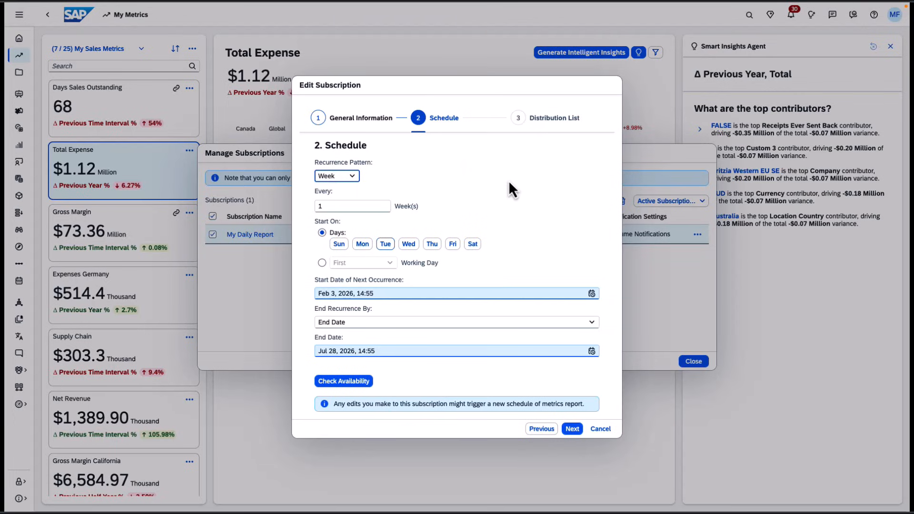
click(573, 429)
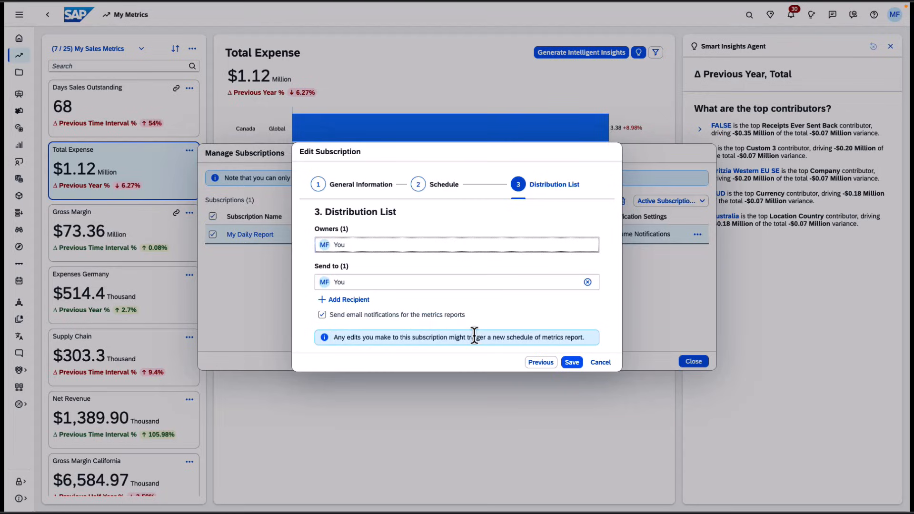
click(603, 363)
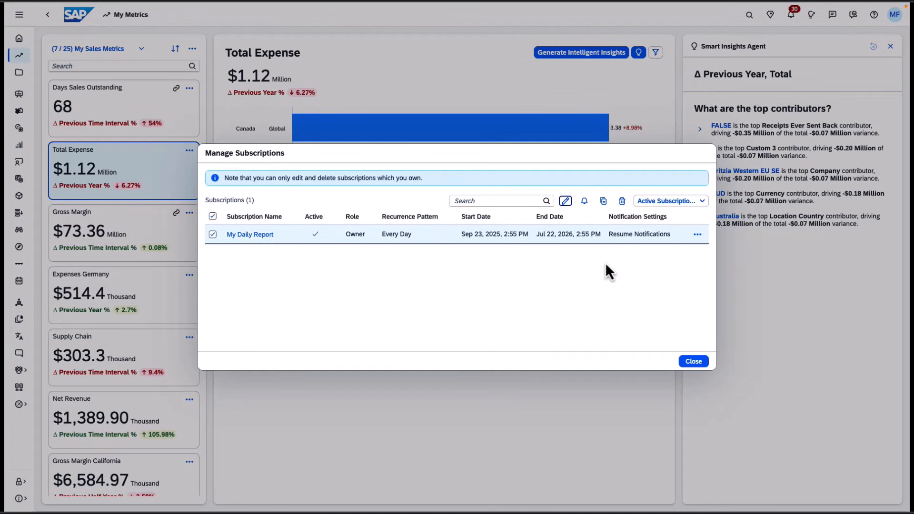
- Open the subscription's notification settings, choose Mute Until, then cancel
click(586, 202)
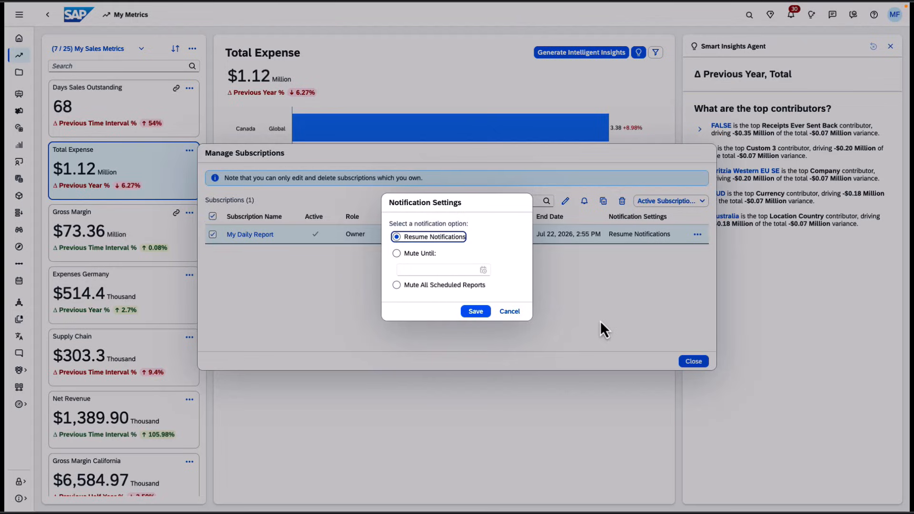
click(397, 253)
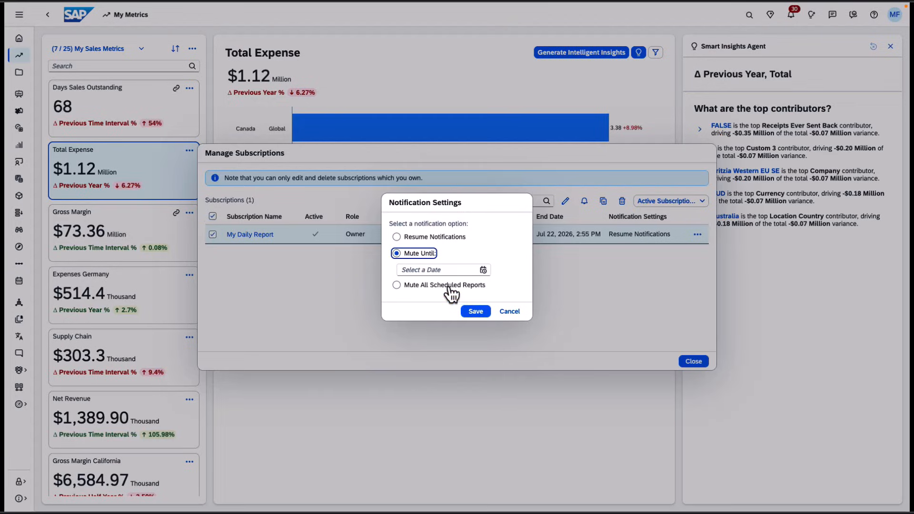
click(510, 312)
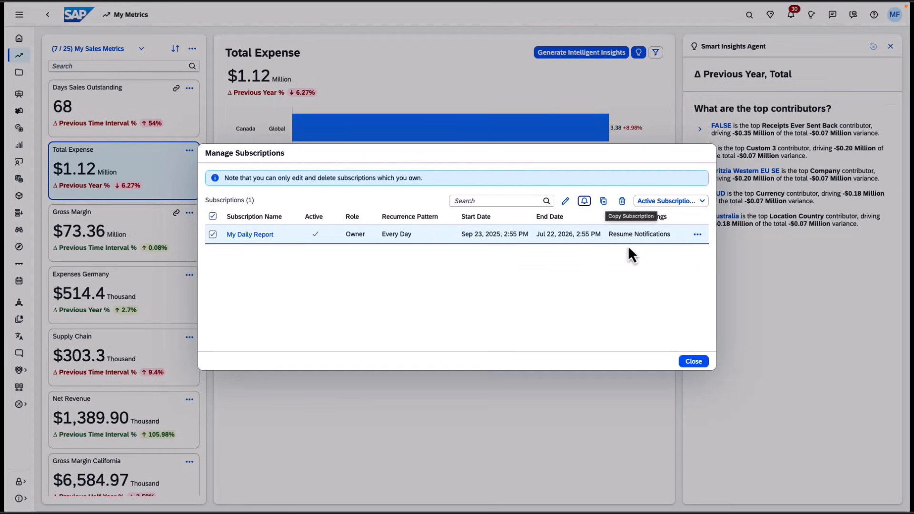
- Deselect the subscription and filter the subscription list to All Subscriptions
click(213, 235)
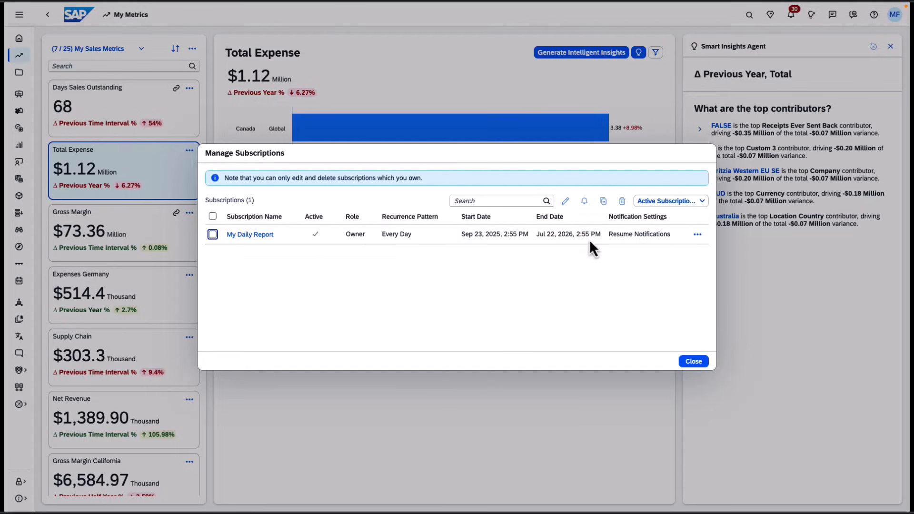
click(692, 206)
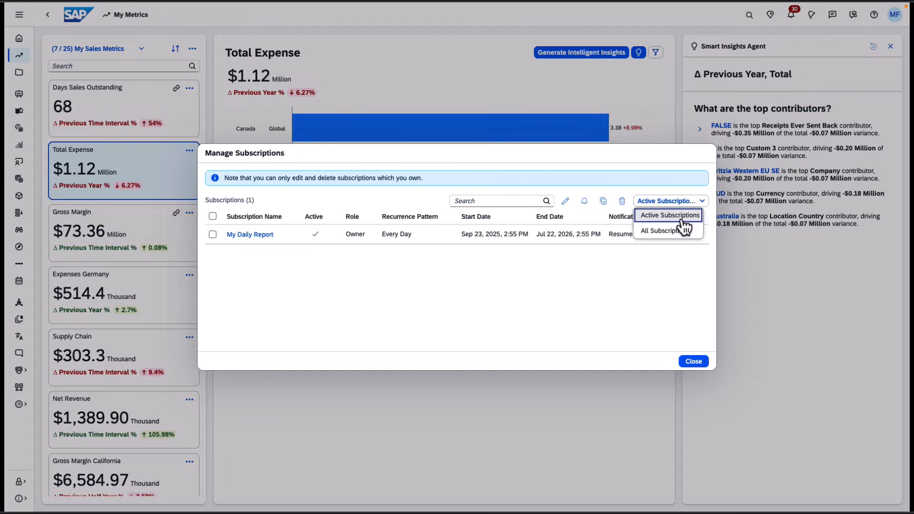
click(683, 230)
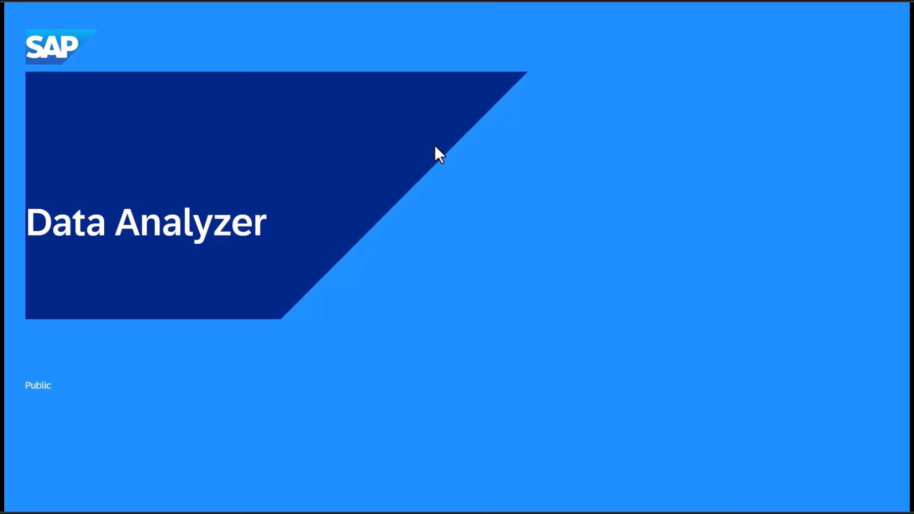
key(Right)
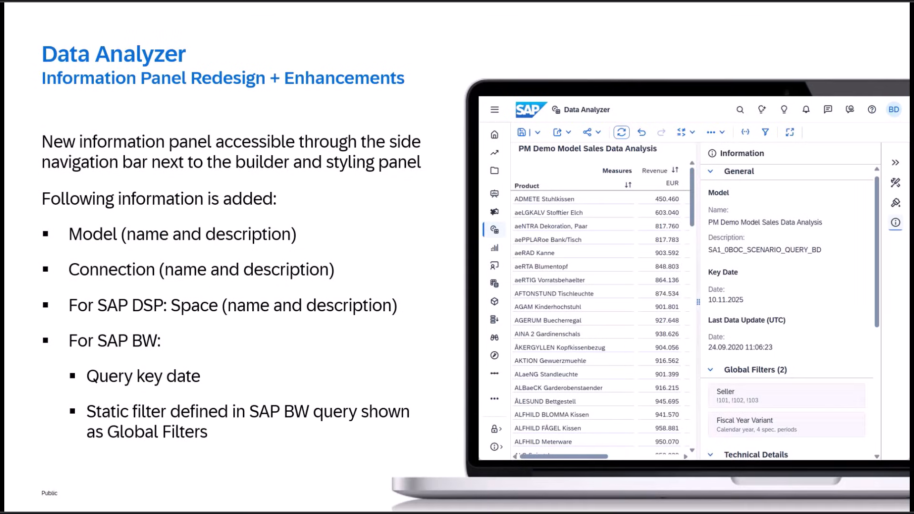
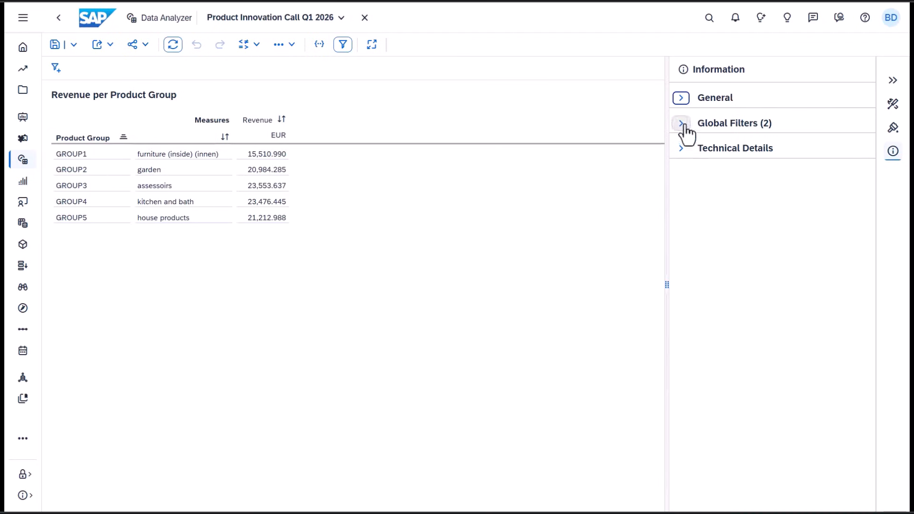
- Expand the insight's General, Global Filters and Technical Details information sections to review them
click(681, 99)
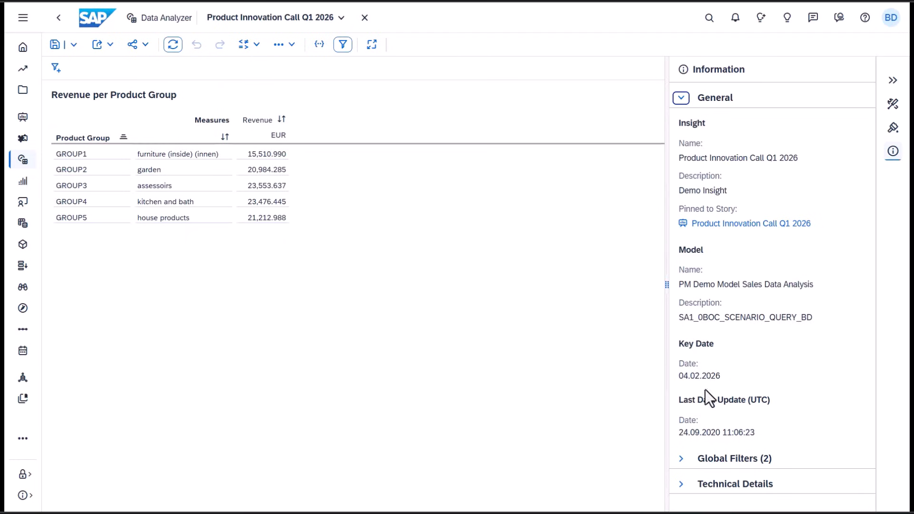
click(681, 458)
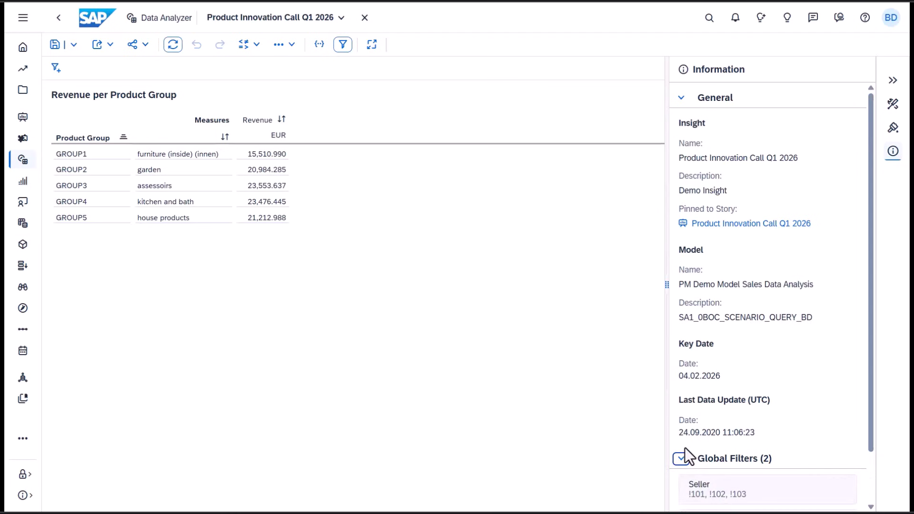
scroll(685, 448, down, 1)
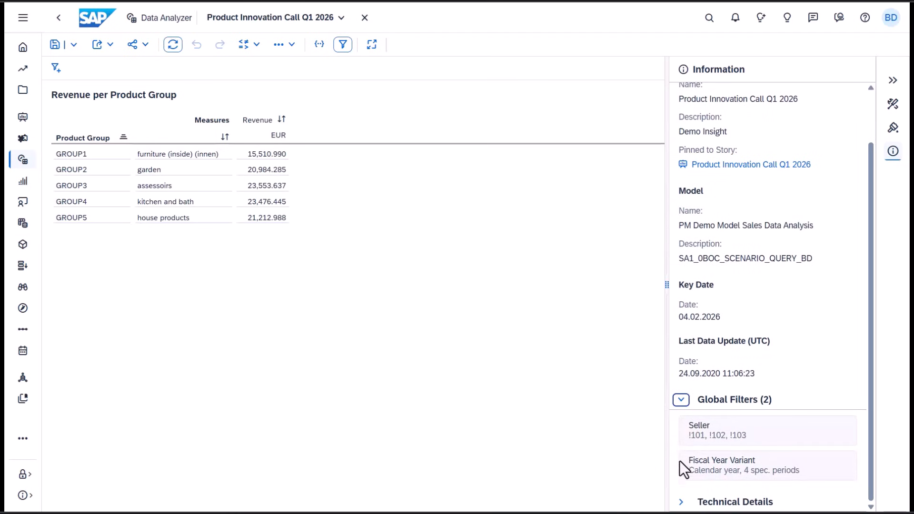
click(681, 503)
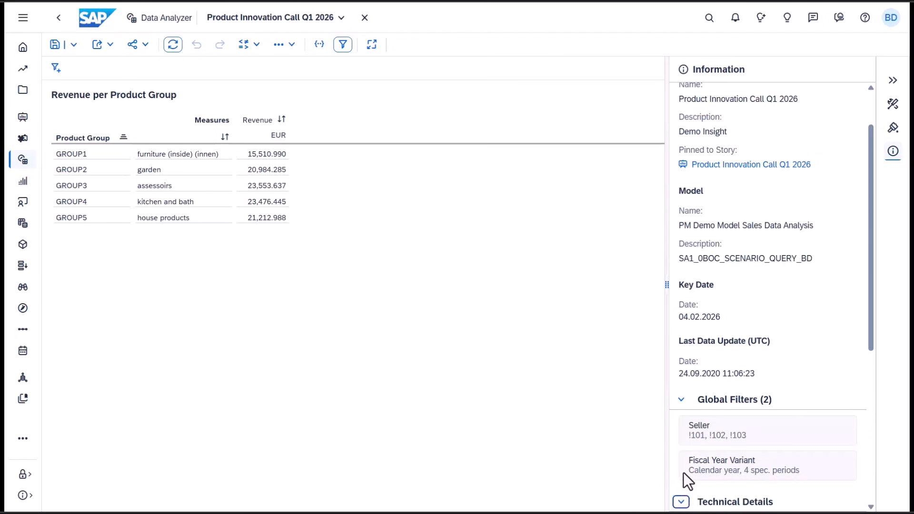
scroll(684, 472, down, 5)
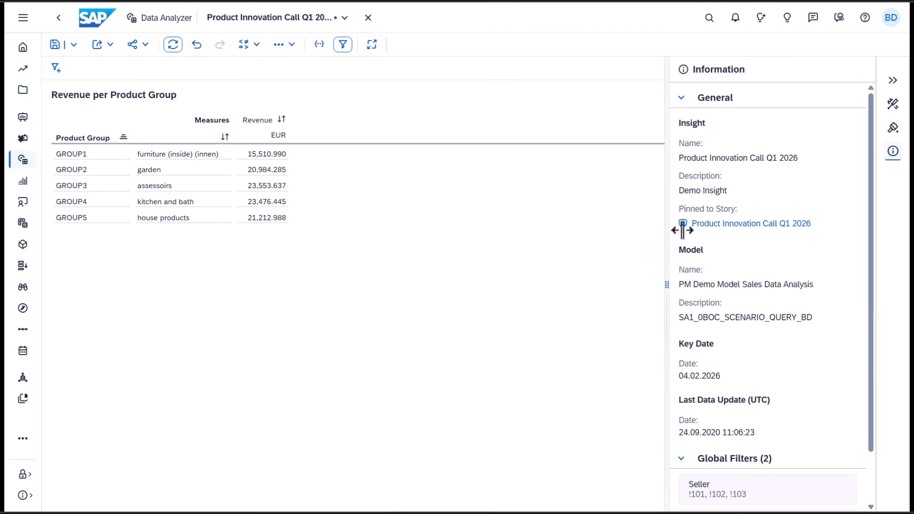
- Open the builder and change the insight's display type from table to Column
click(893, 105)
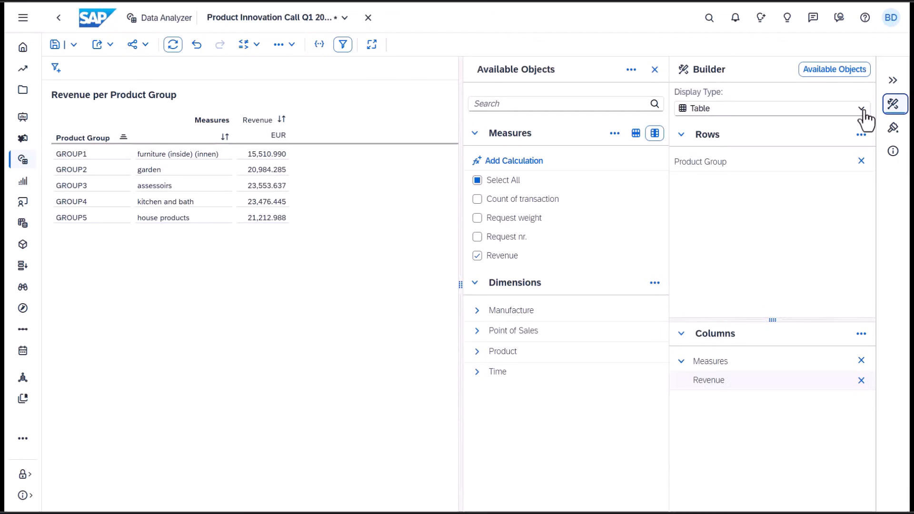
click(793, 108)
click(790, 167)
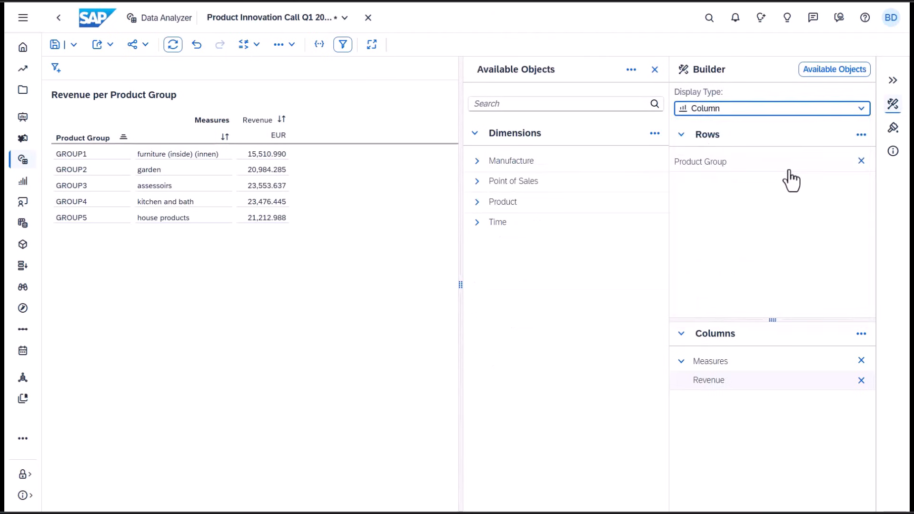
- In chart styling, keep the legend shown and place it above the chart with left alignment
click(894, 127)
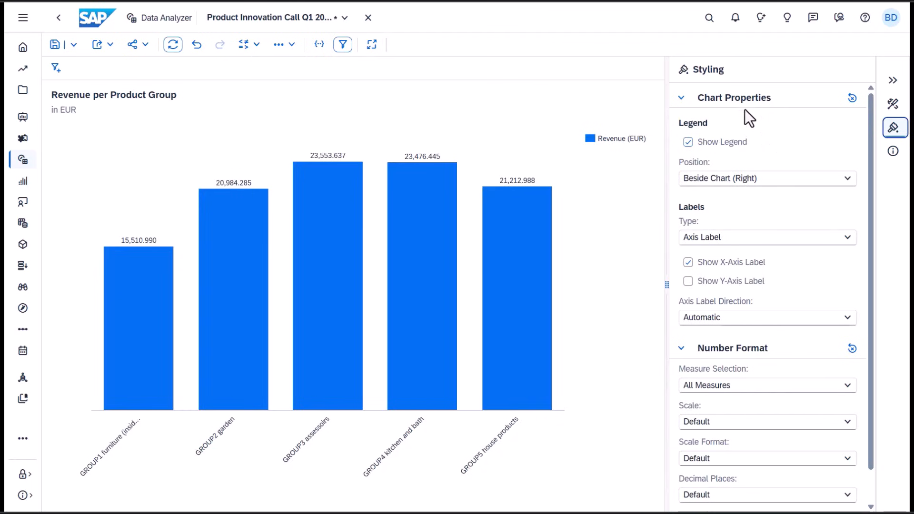
click(703, 145)
click(703, 145)
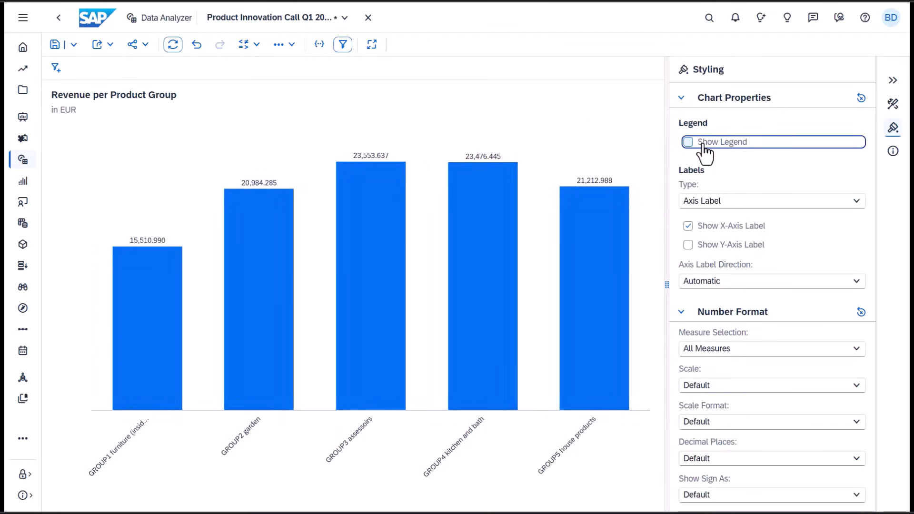
click(703, 146)
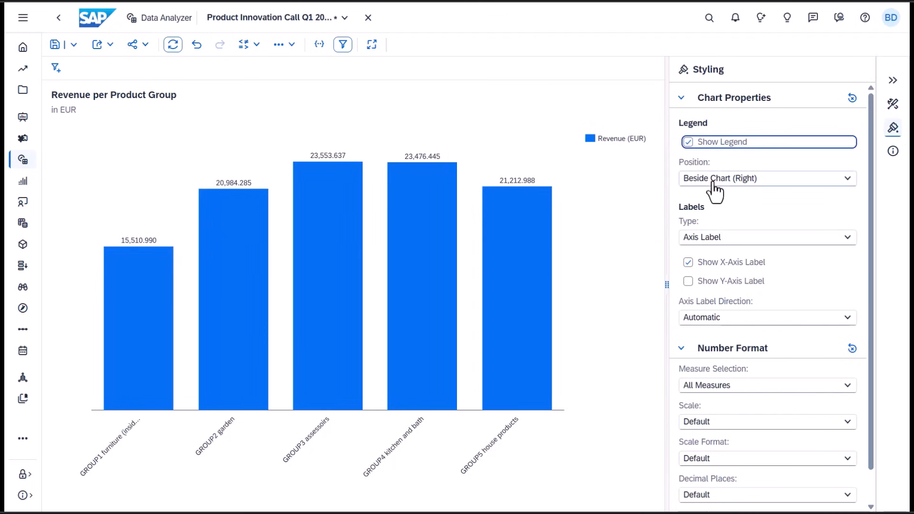
click(714, 189)
click(713, 199)
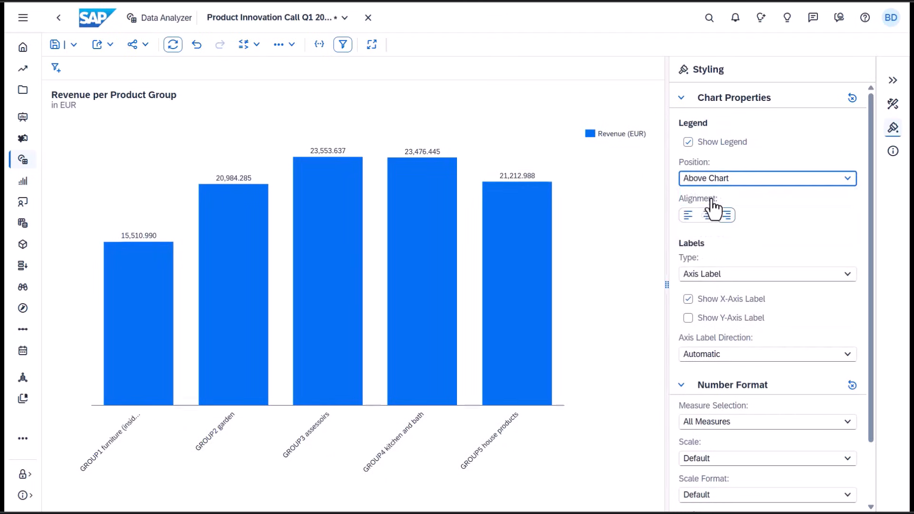
click(688, 216)
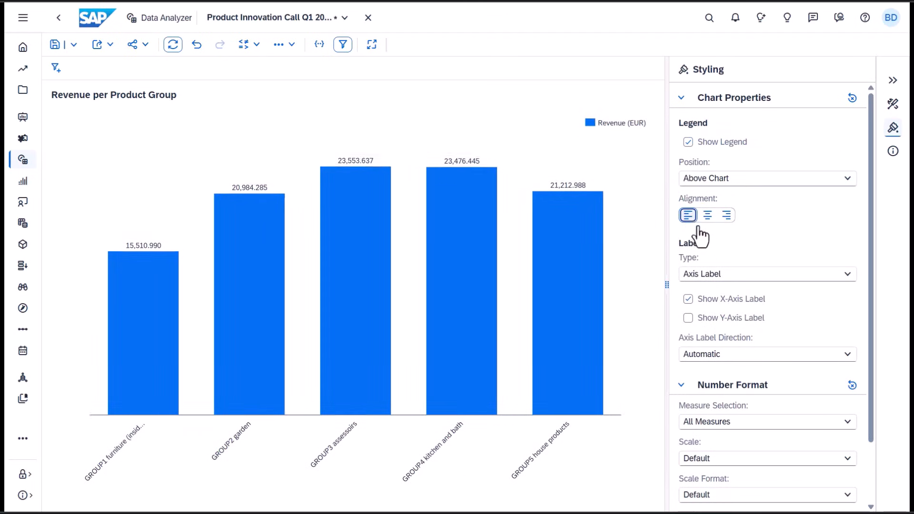
- Show the Y-axis labels and set the axis label direction to Horizontal
click(738, 277)
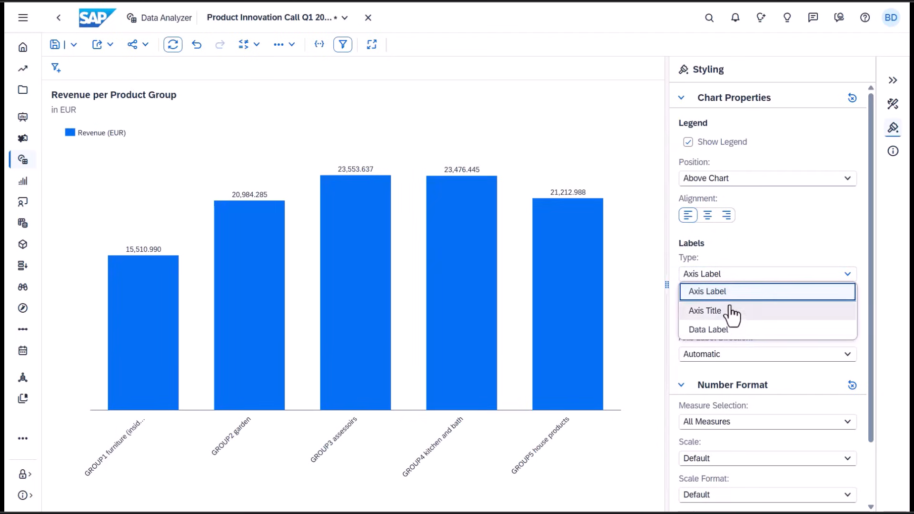
click(723, 295)
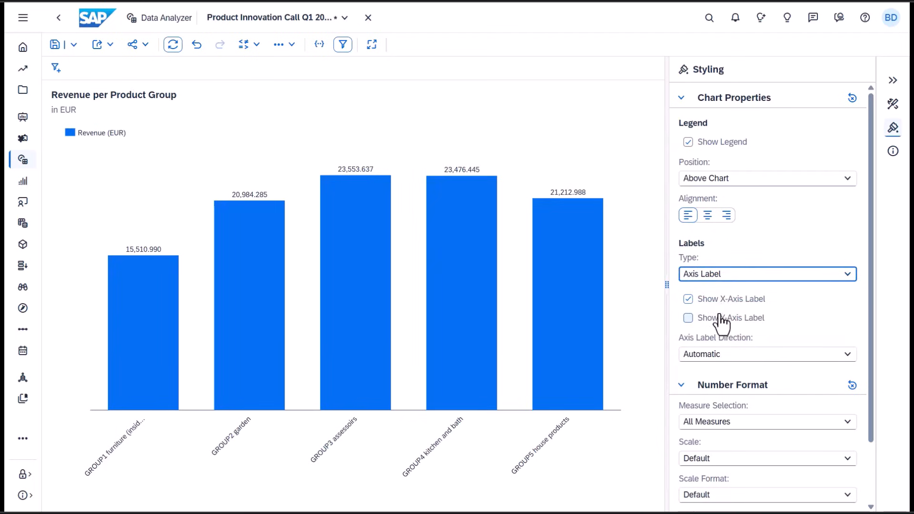
click(715, 320)
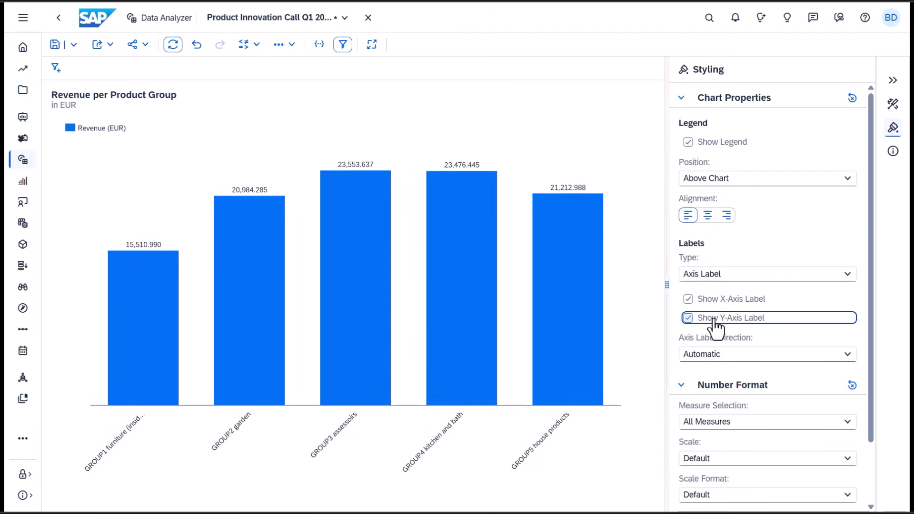
click(713, 362)
click(713, 395)
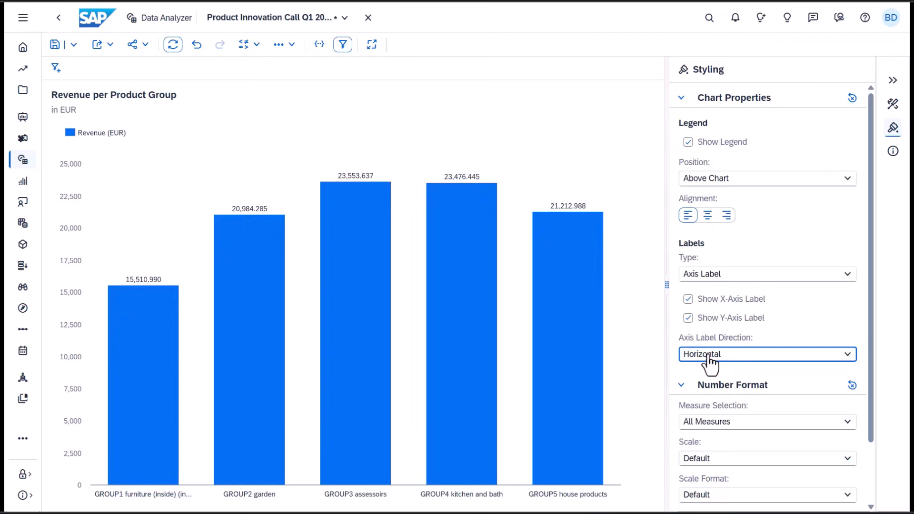
- Switch the label type to Axis Title and show the X-axis title
click(711, 275)
click(710, 311)
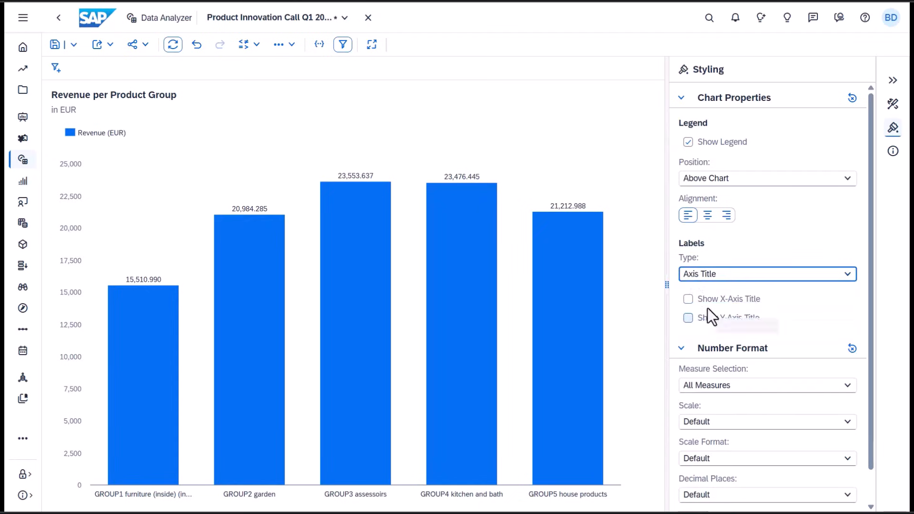
click(718, 300)
click(720, 318)
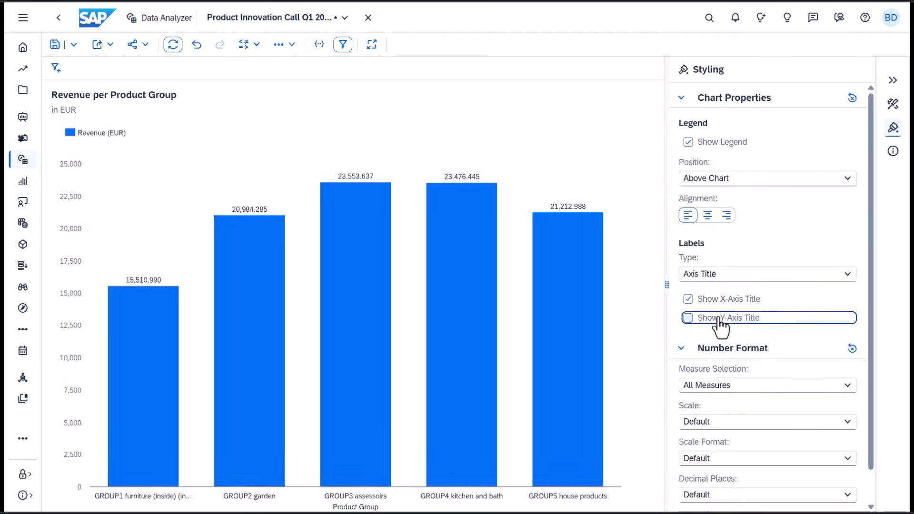
- Switch the label type to Data Label and hide the value labels on the bars
click(715, 277)
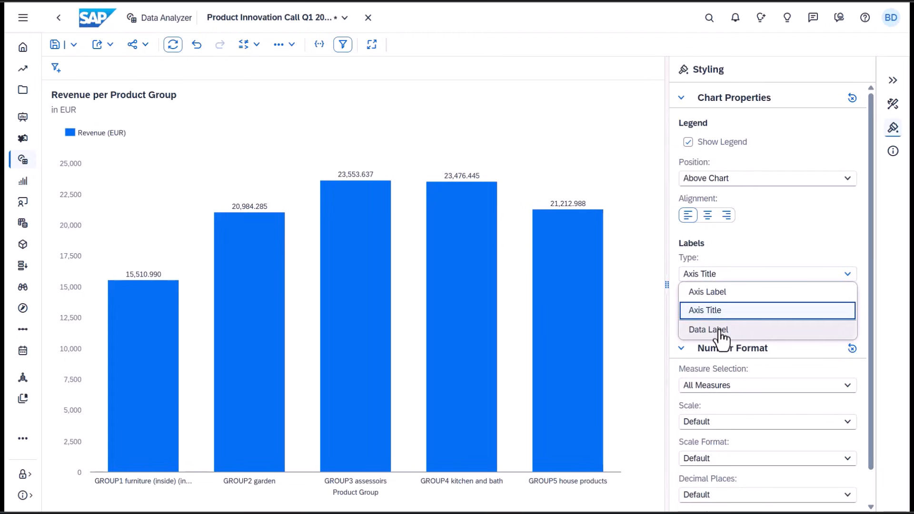
click(720, 330)
click(714, 301)
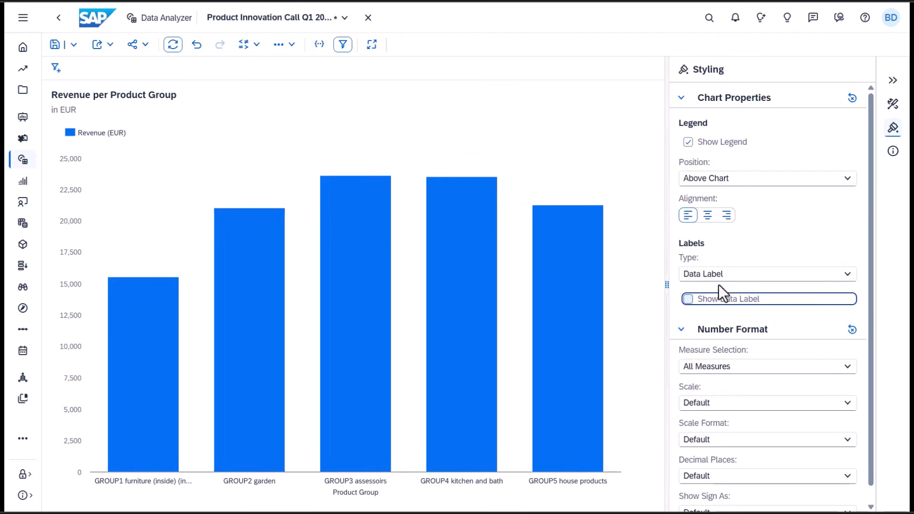
click(745, 253)
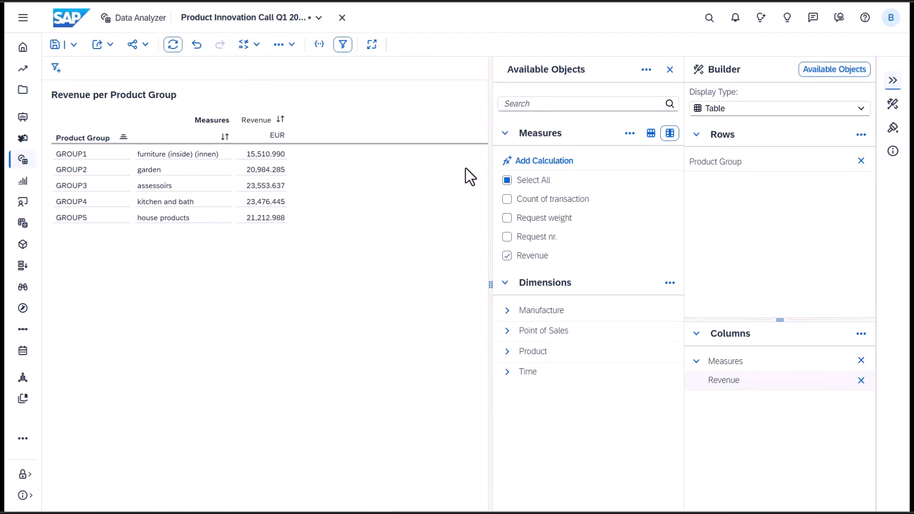
- Add a new calculation and start a RESTRICT formula on the Revenue measure
click(519, 162)
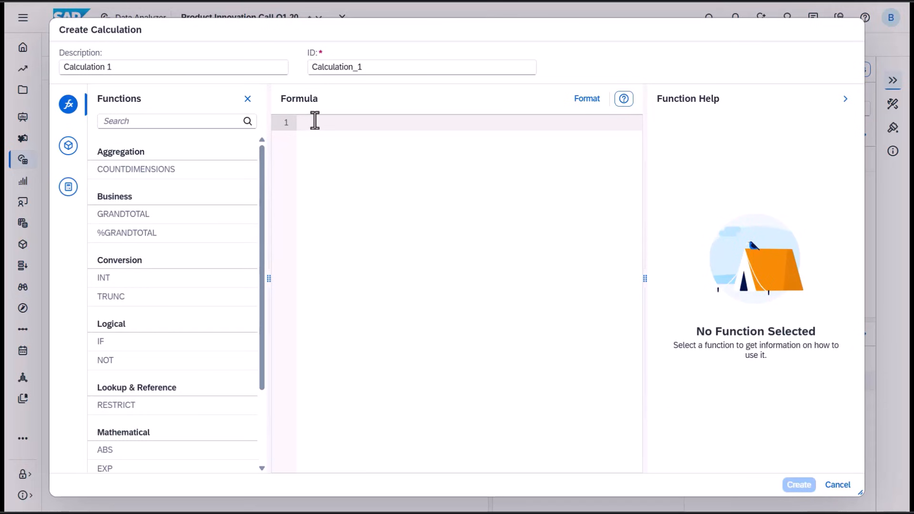
key(ctrl+space)
text(re)
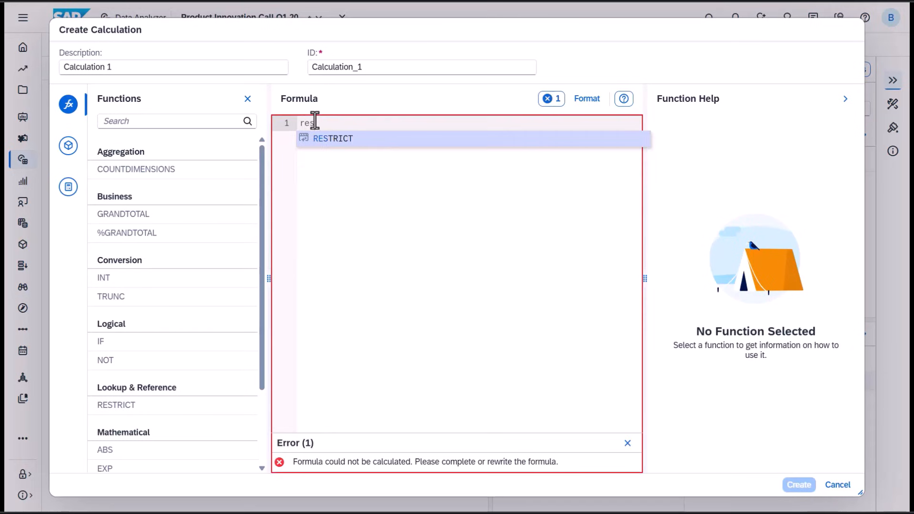
key(Return)
key(ctrl+space)
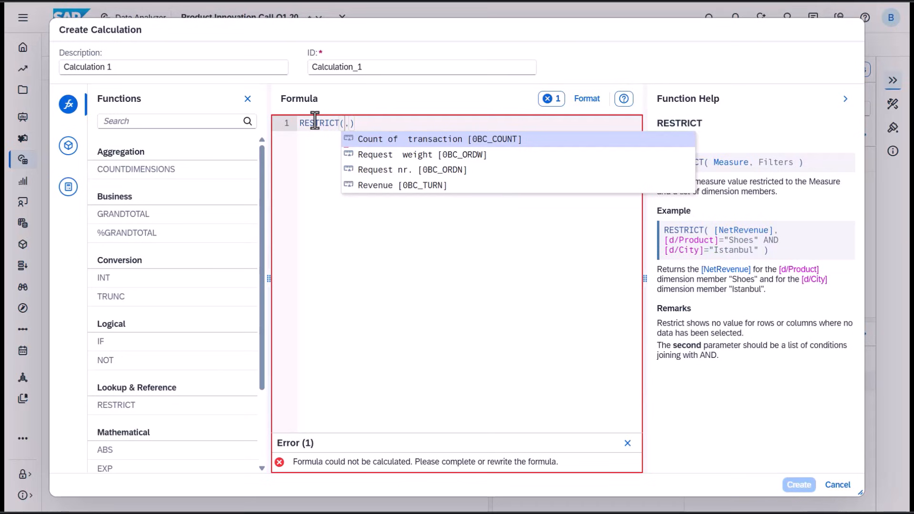
key(Down)
key(Down)
key(Down)
key(Return)
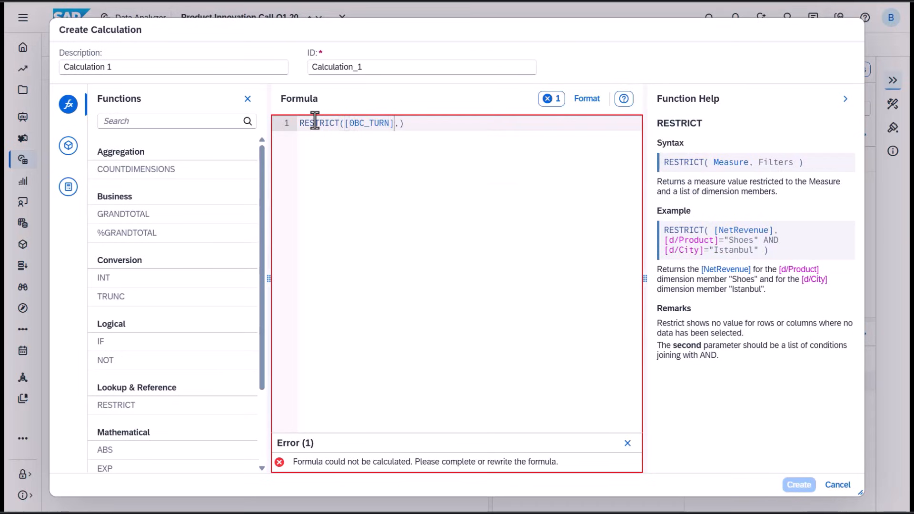
- Add a Product Group condition to the formula restricted to member GROUP1
key(ctrl+space)
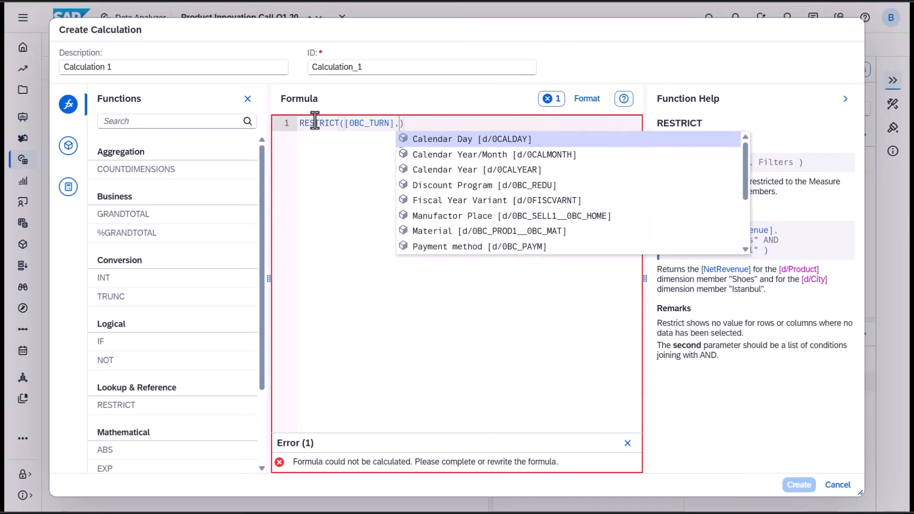
text(prod)
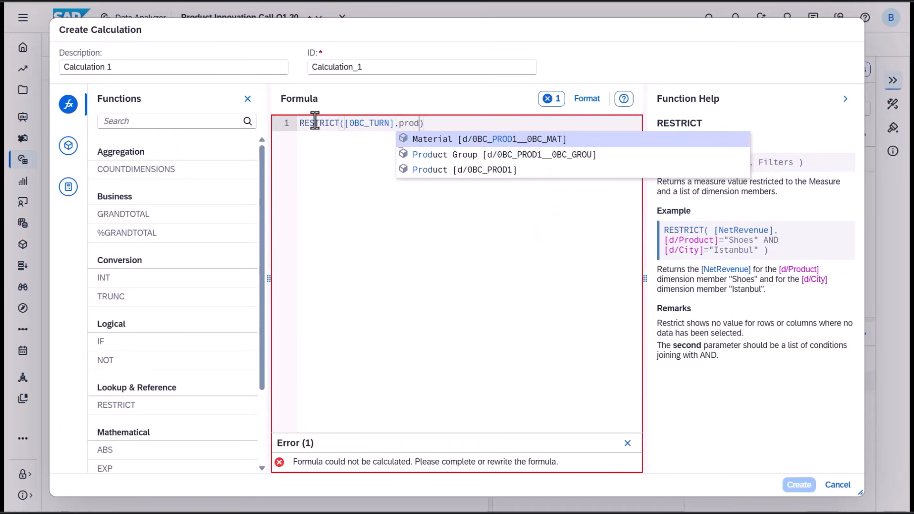
key(Down)
key(Return)
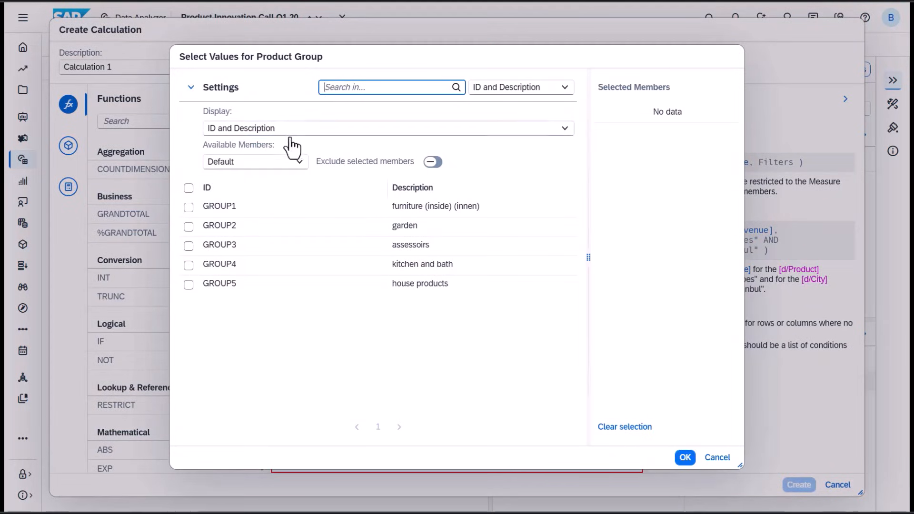
click(223, 208)
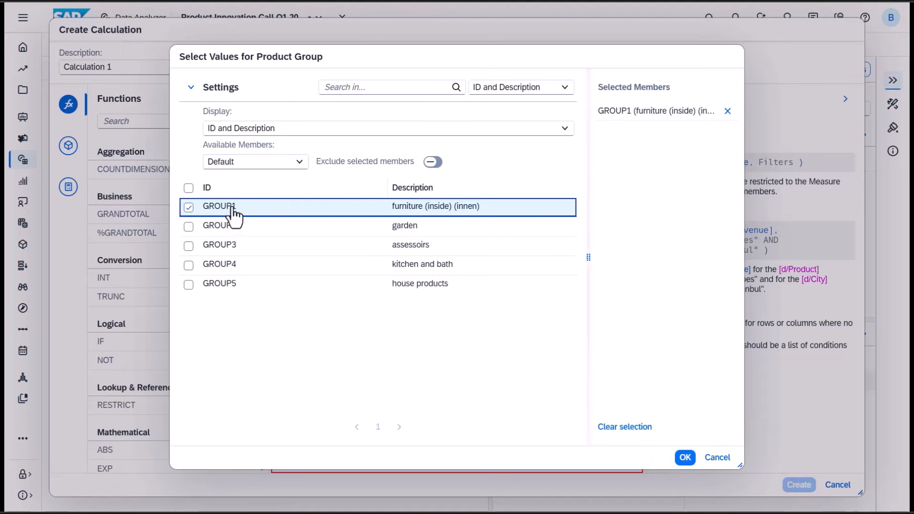
click(682, 460)
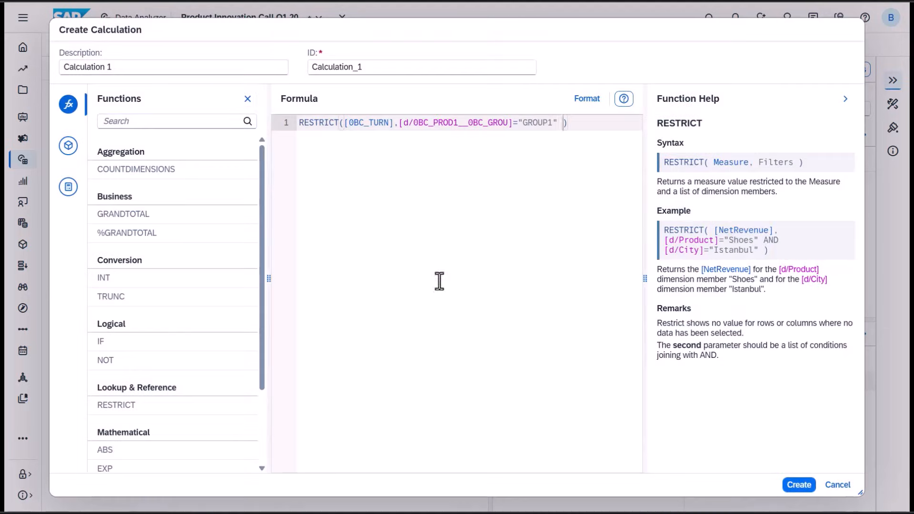
- Set the calculation's description to Revenue GROUP 1 and create it
drag(114, 67, 38, 64)
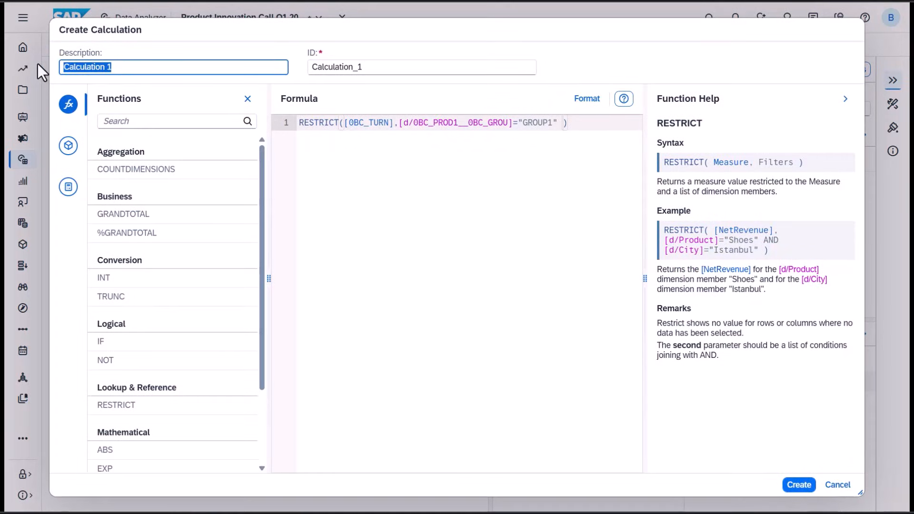
text(Revenue GR)
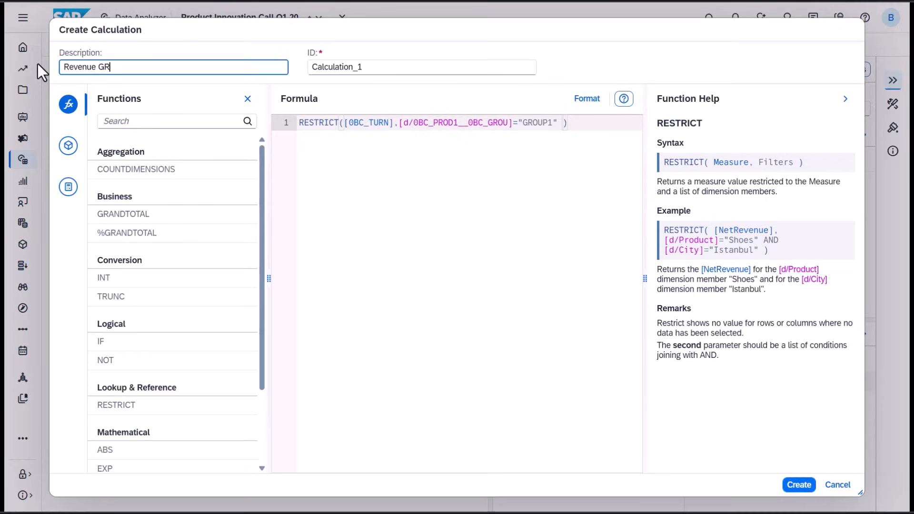
text(OUP 1)
click(799, 485)
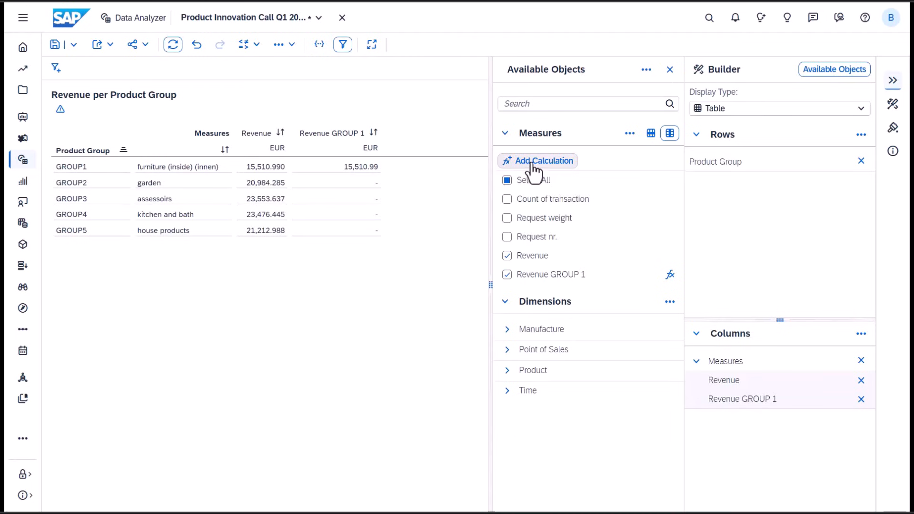
- Add another calculation and start a RESTRICT formula on the Revenue measure
click(533, 164)
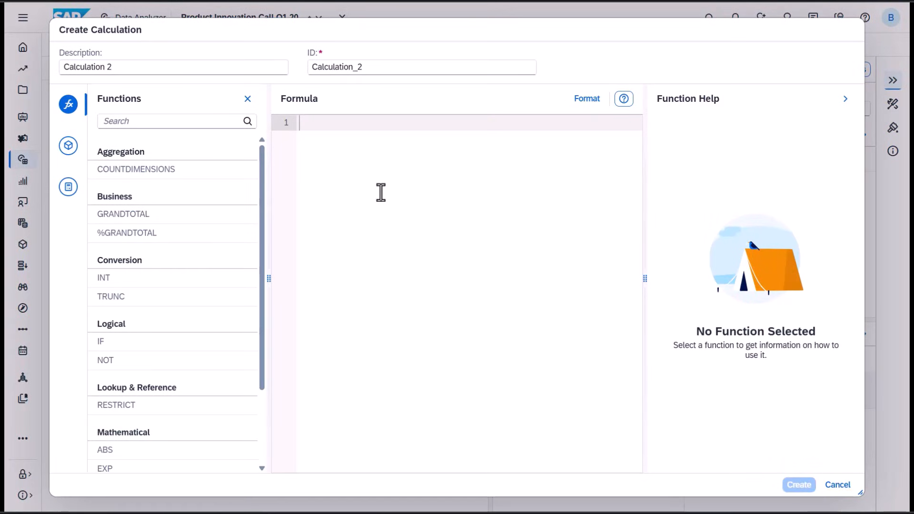
text(REST)
key(Return)
key(ctrl+space)
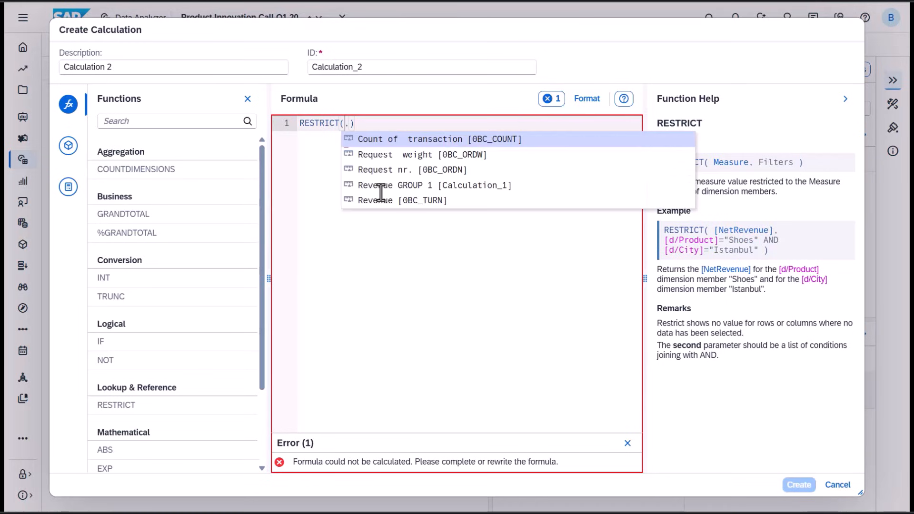
key(Down)
key(Down)
key(Down)
key(Down)
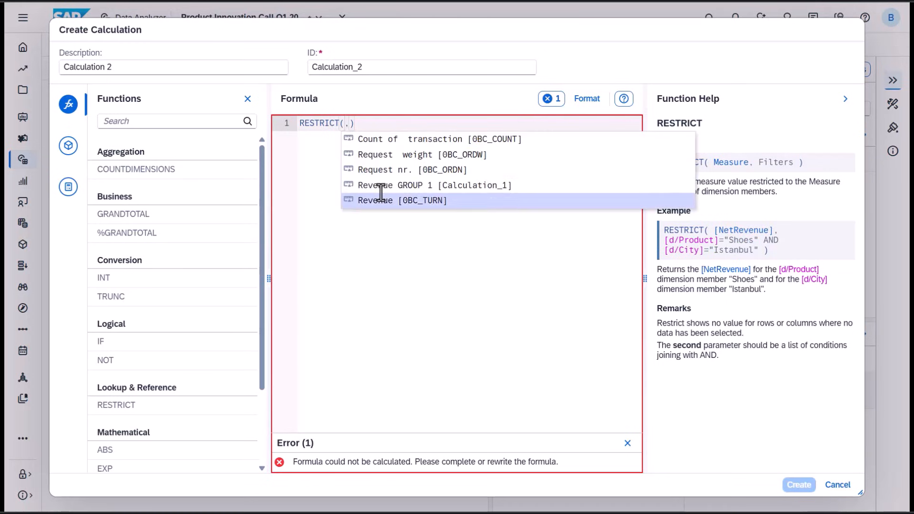
key(Return)
- Add a Product Group condition to the formula restricted to member GROUP2
key(Right)
key(ctrl+space)
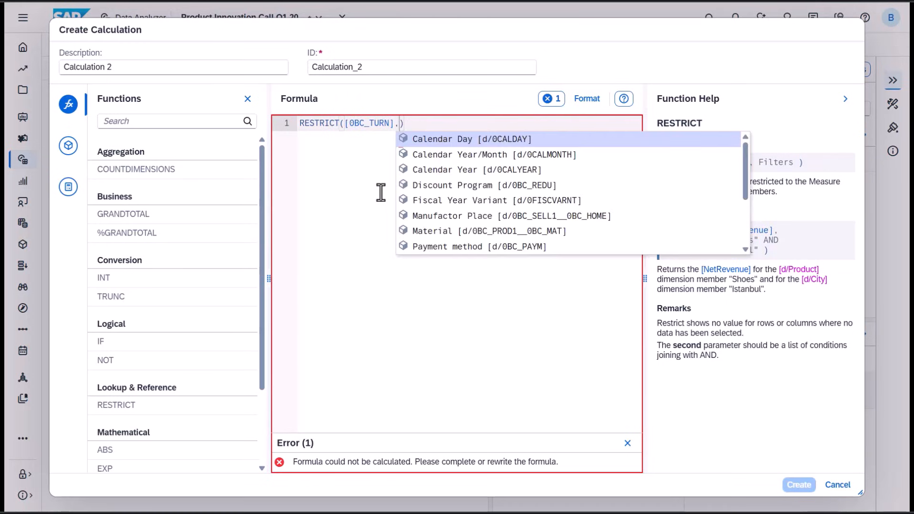
text(prod)
key(Down)
key(Return)
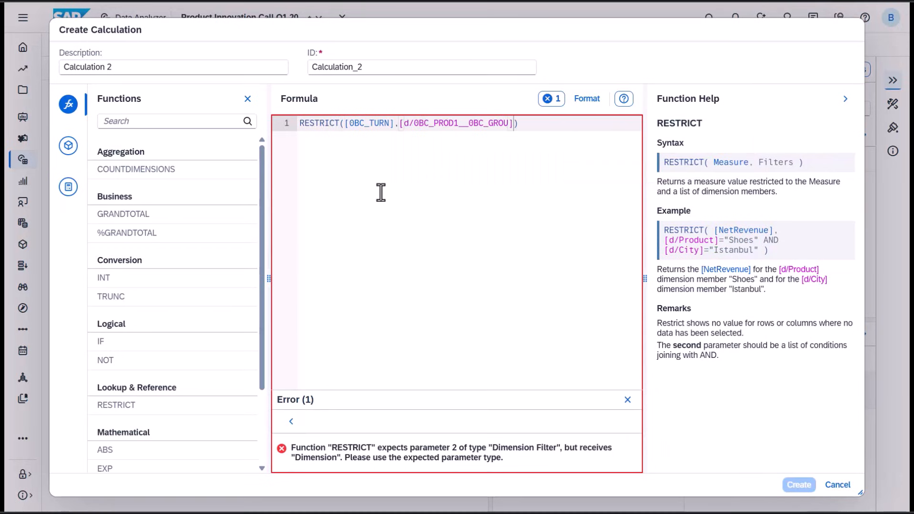
text(=)
key(ctrl+space)
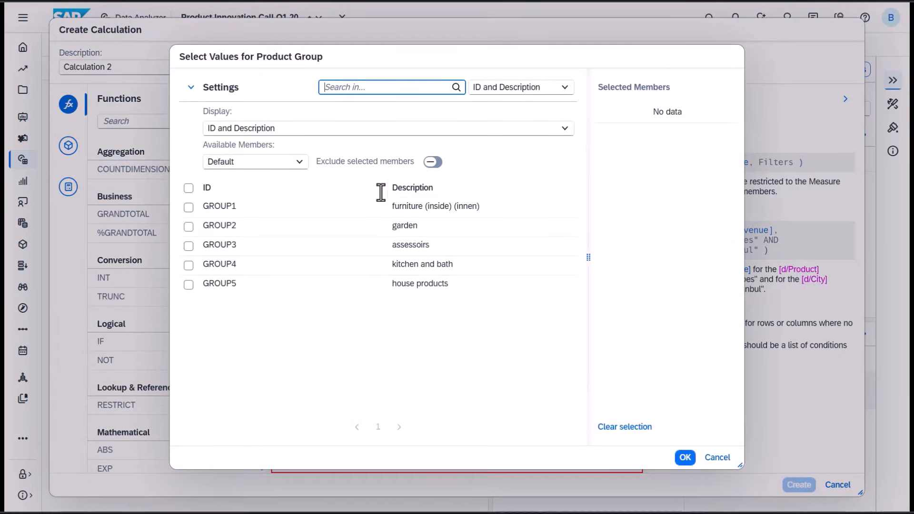
click(274, 234)
click(685, 458)
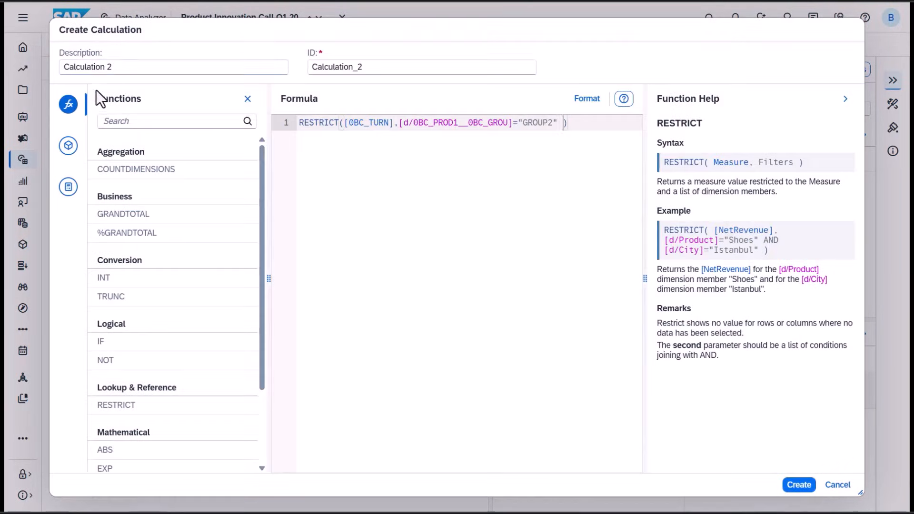
- Set the calculation's description to Revenue GROUP 2 and create it
drag(117, 66, 66, 73)
text(Re)
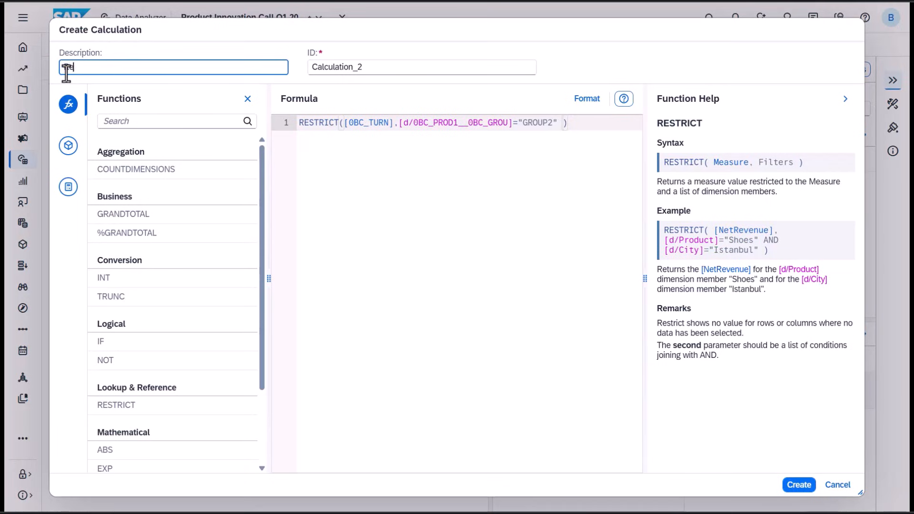
text(venue GROUP 2)
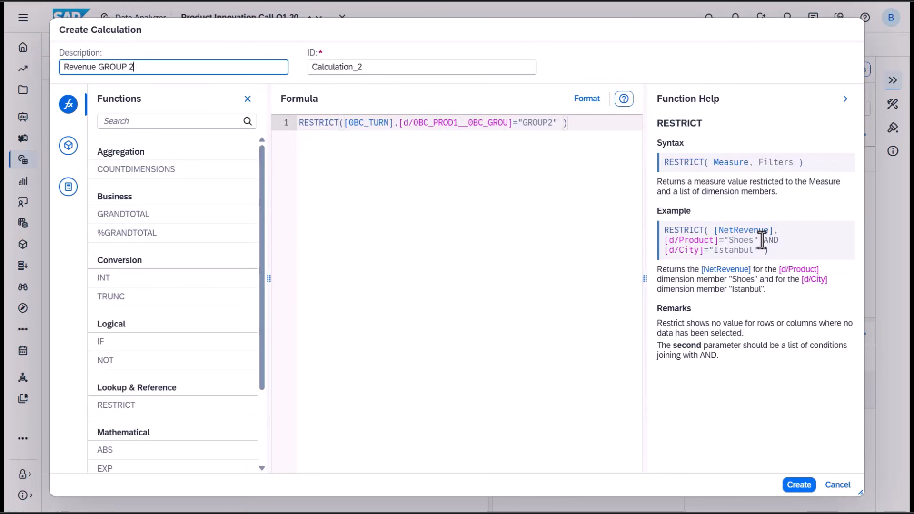
drag(763, 240, 783, 240)
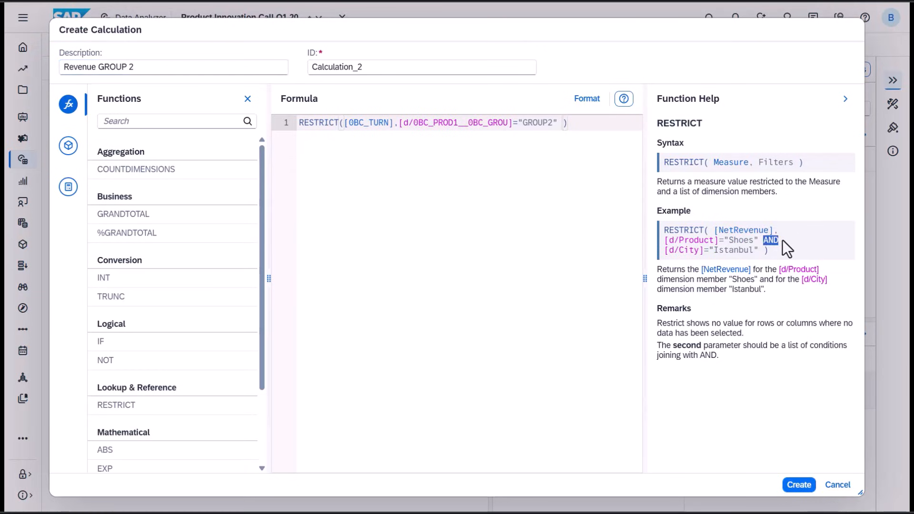
click(800, 483)
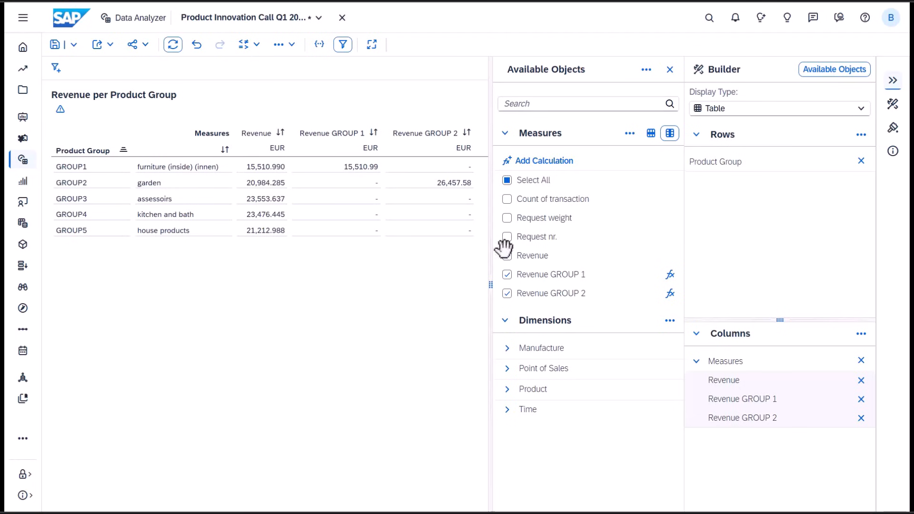
- Remove the Revenue measure from the table and remove Product Group from the rows
click(508, 257)
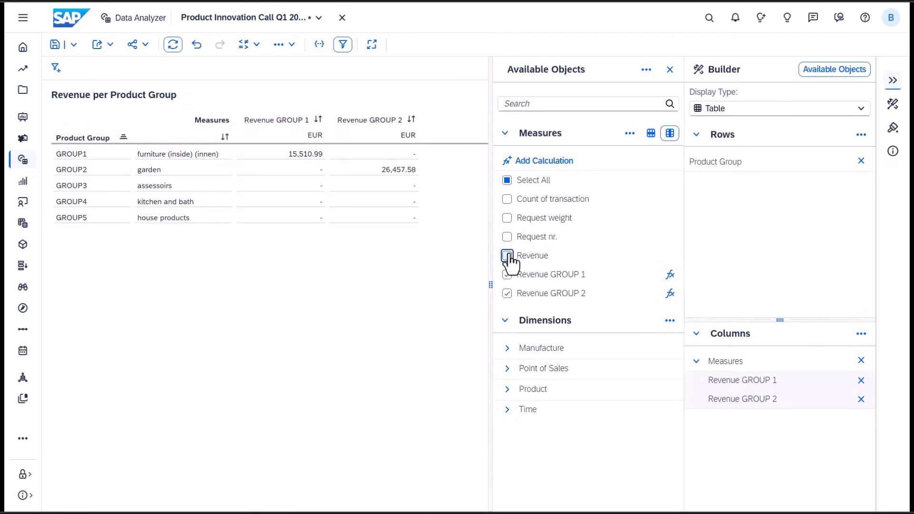
click(862, 161)
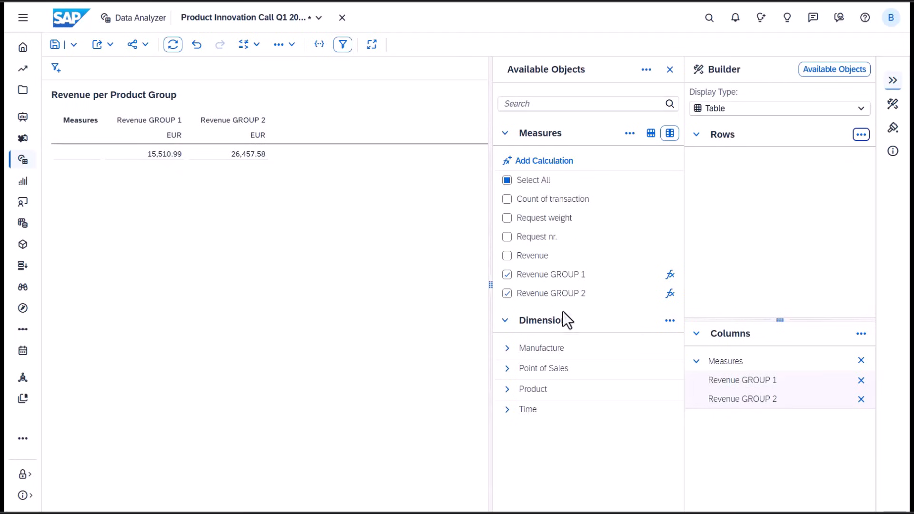
- Add the Sales Market dimension from Point of Sales to the table rows
click(511, 372)
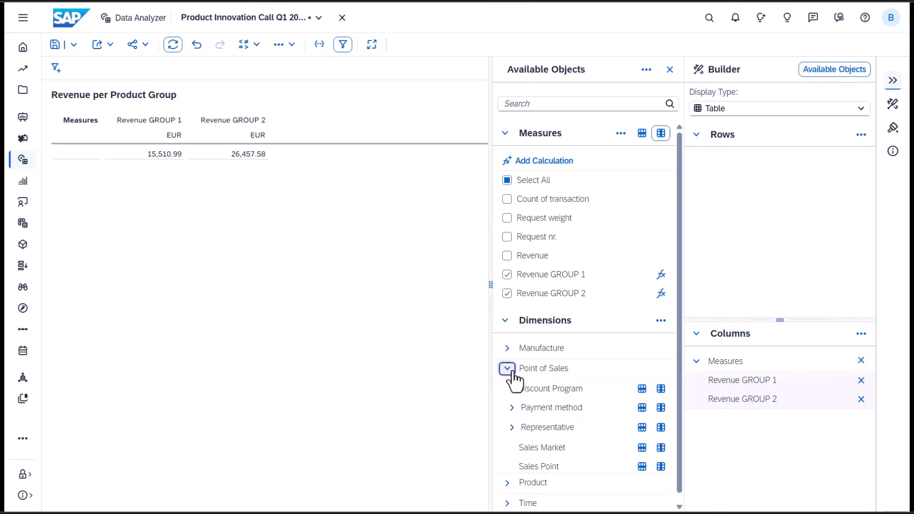
drag(768, 253, 802, 199)
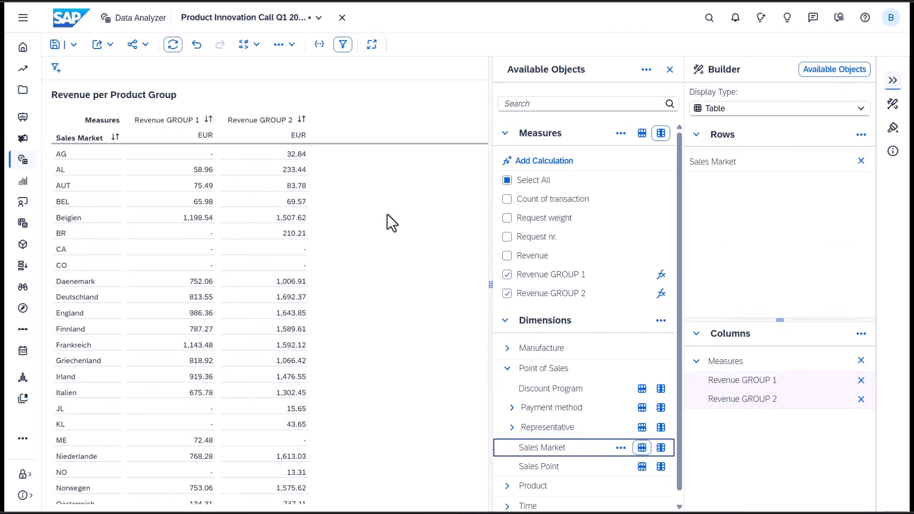
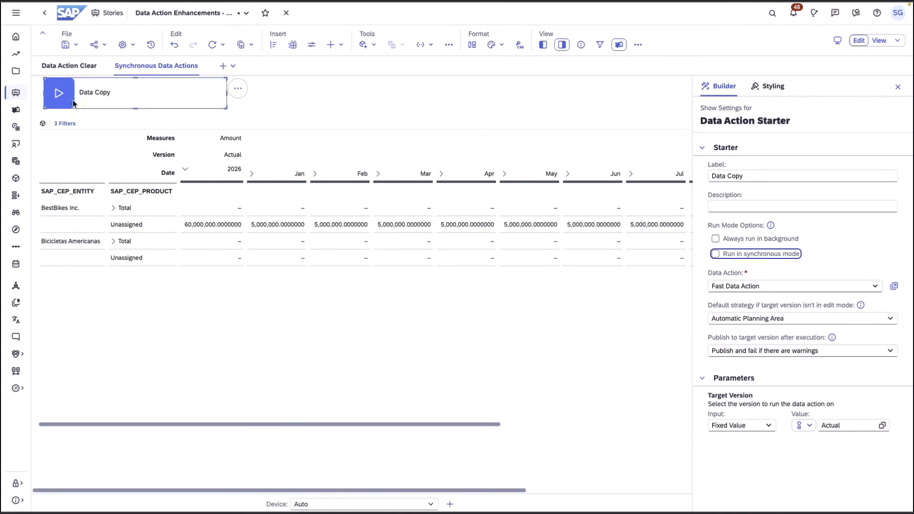
- Run the Data Copy data action, then switch its starter to synchronous run mode and run it again
click(58, 93)
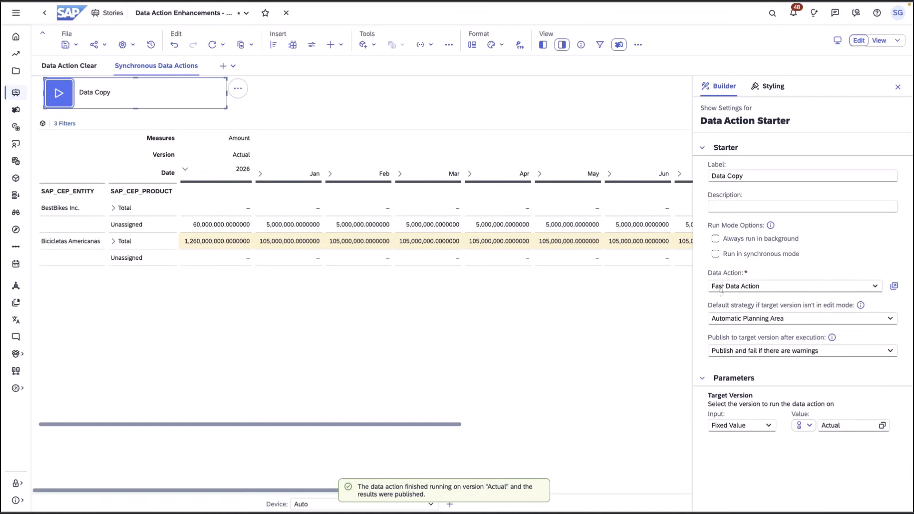
click(716, 254)
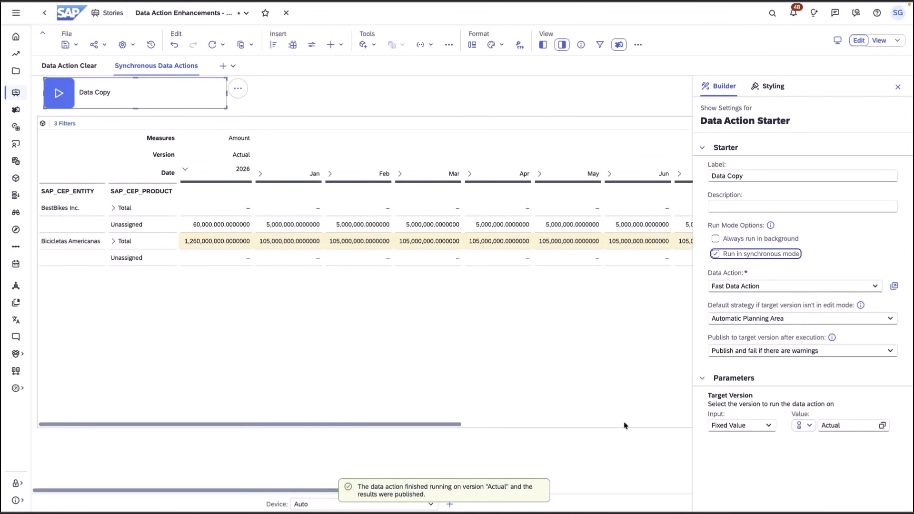
click(60, 95)
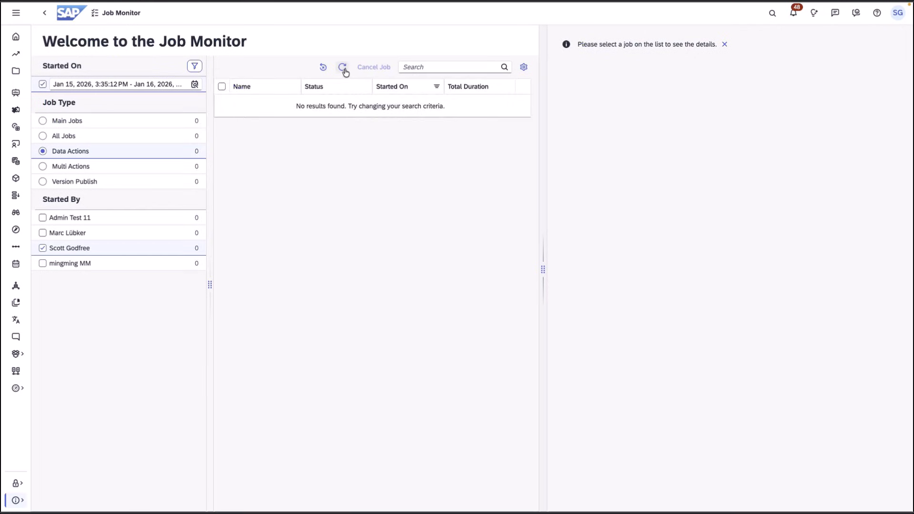
- Open the job monitor and compare the step details of the two Fast Data Action jobs
click(342, 67)
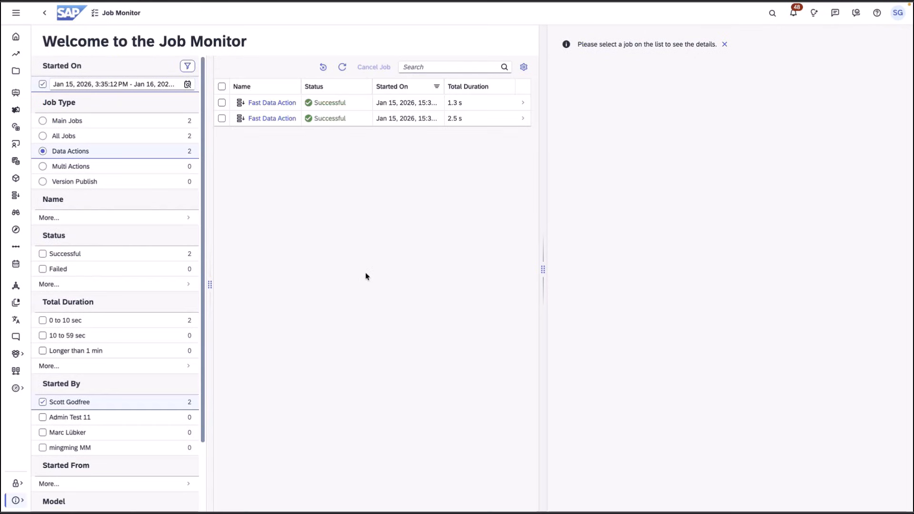
click(475, 122)
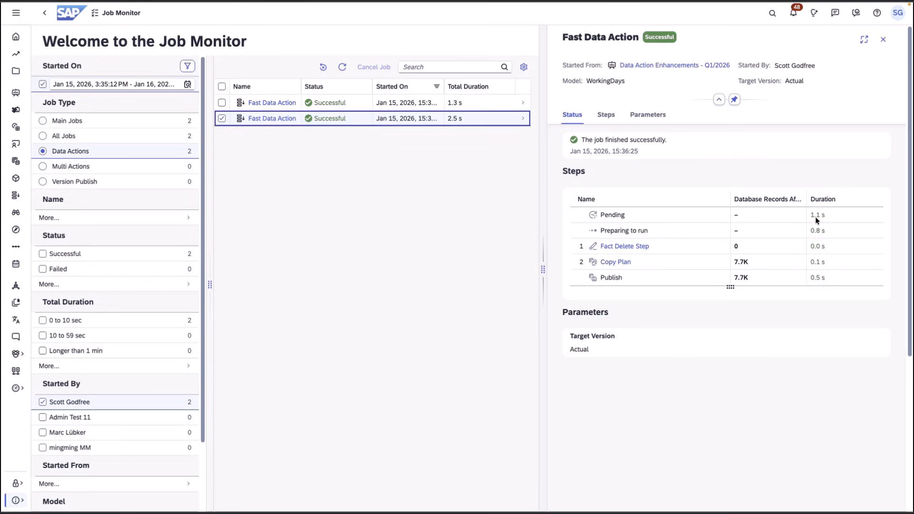
click(477, 109)
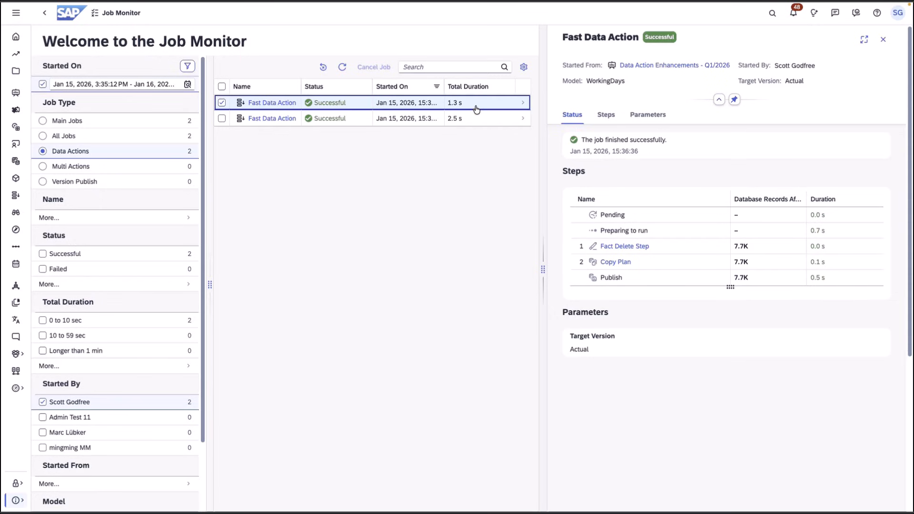
click(477, 118)
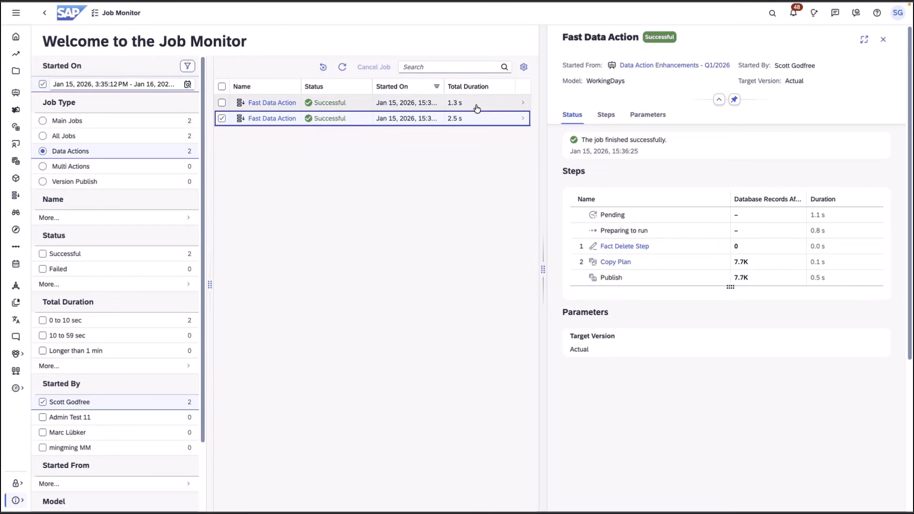
click(478, 108)
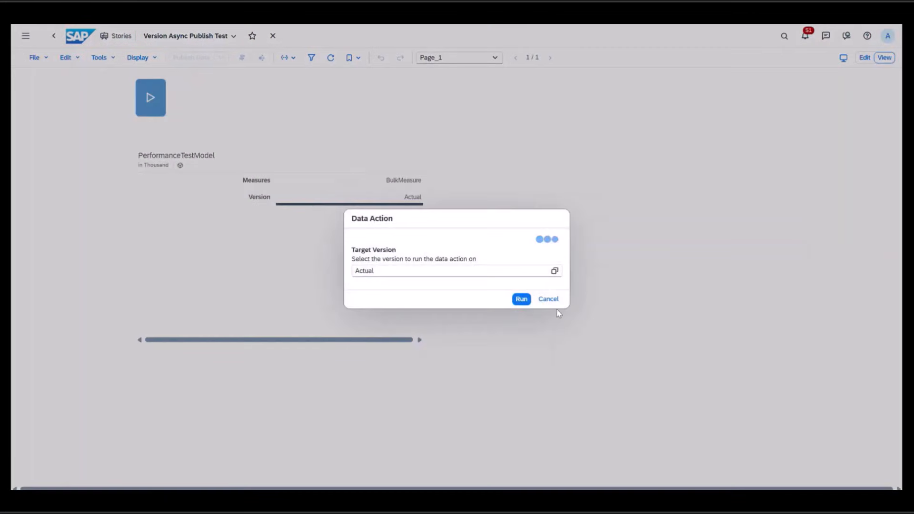
- Run the data action on version Actual in the background, then refresh the story data
click(524, 300)
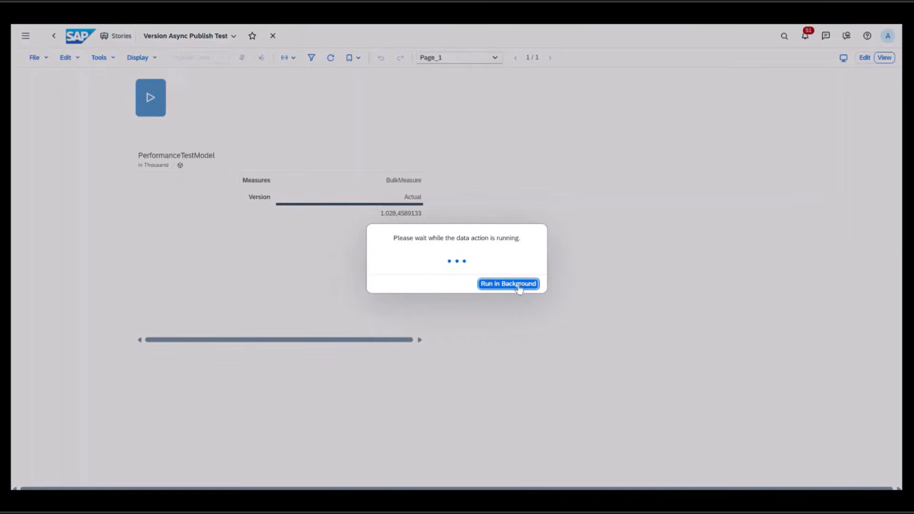
click(518, 285)
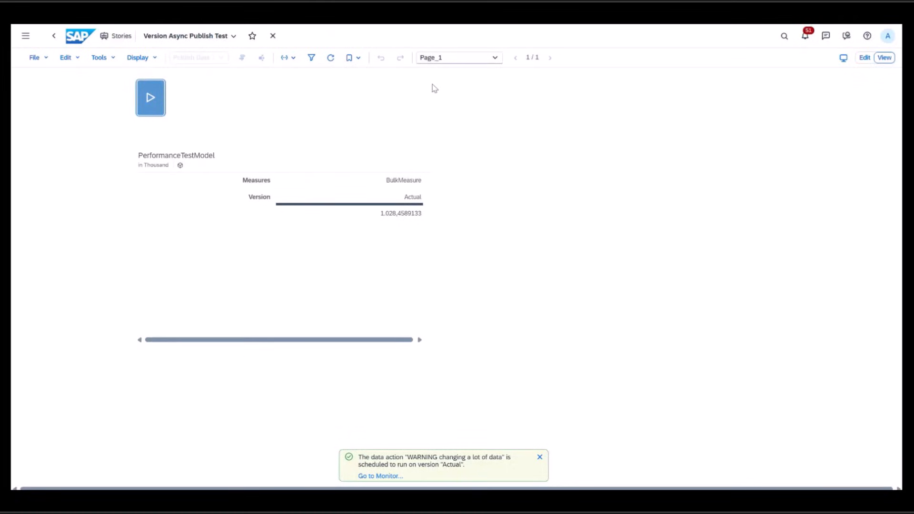
click(330, 58)
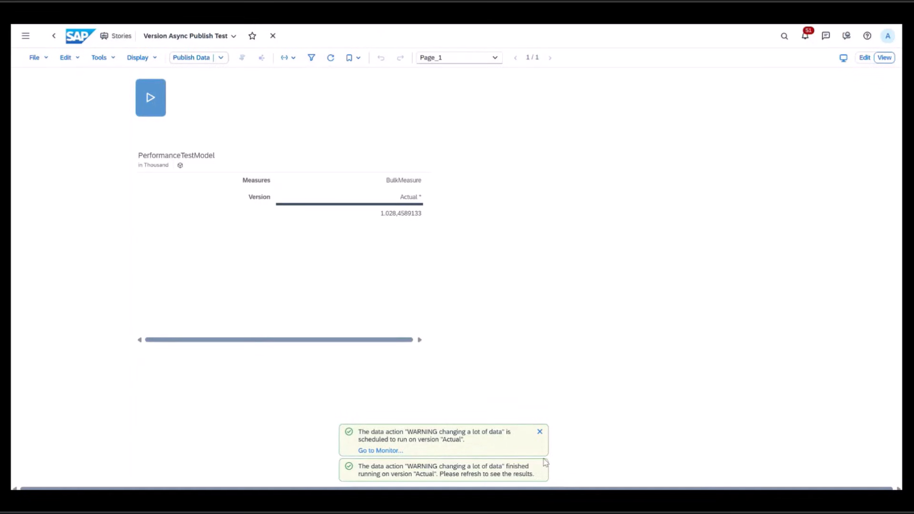
click(540, 432)
- Publish the Actual version from the table cell's context menu
click(402, 214)
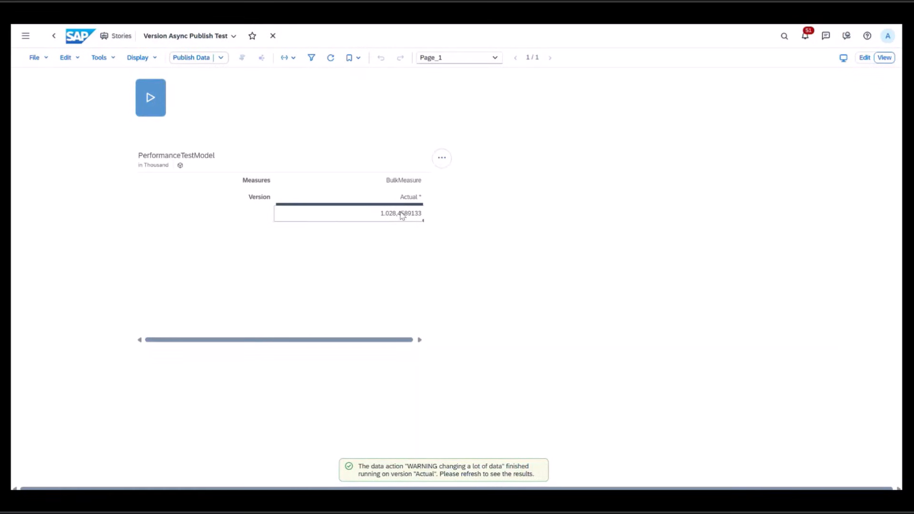
right_click(401, 215)
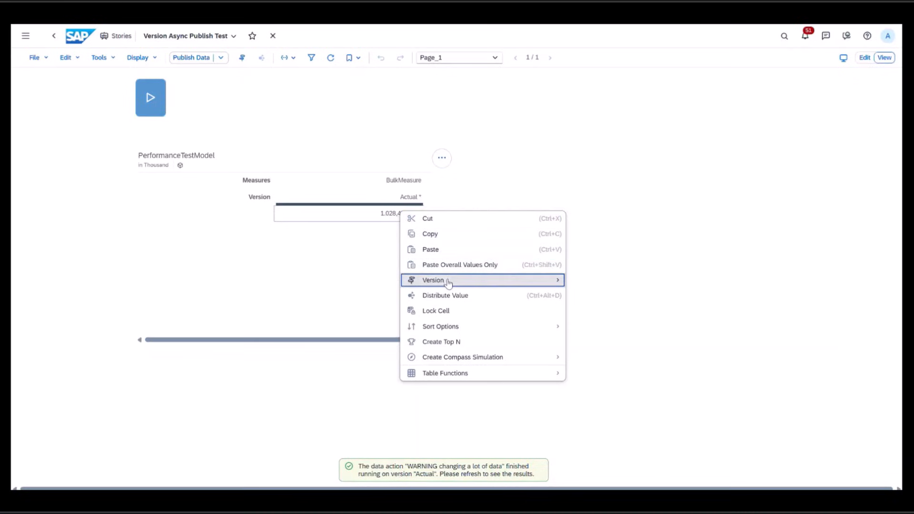
mouse_move(444, 281)
click(601, 357)
click(518, 283)
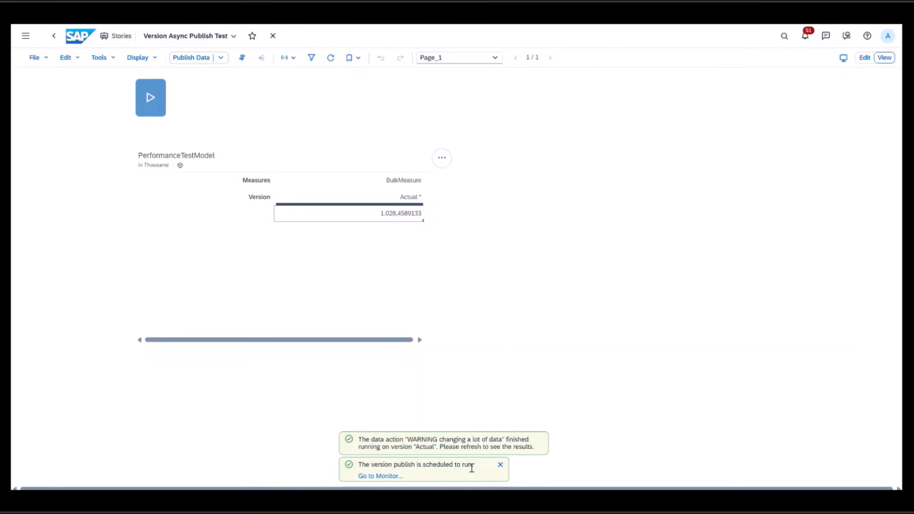
- Open the job monitor from the notification and inspect the Publish to Actual job, refreshing the list
click(388, 477)
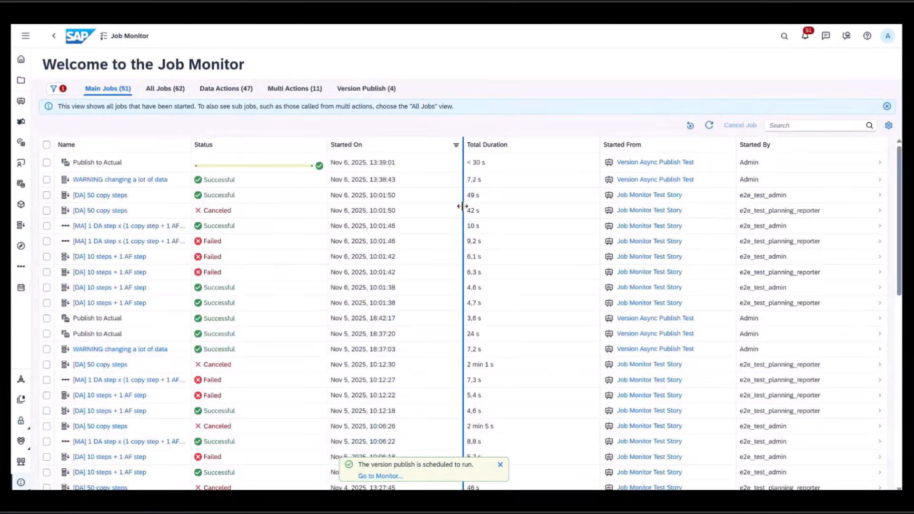
click(429, 165)
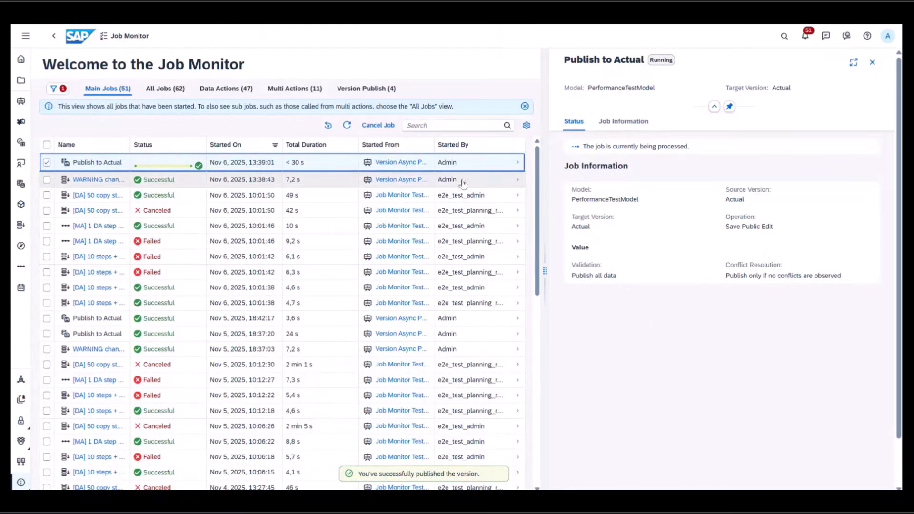
click(350, 126)
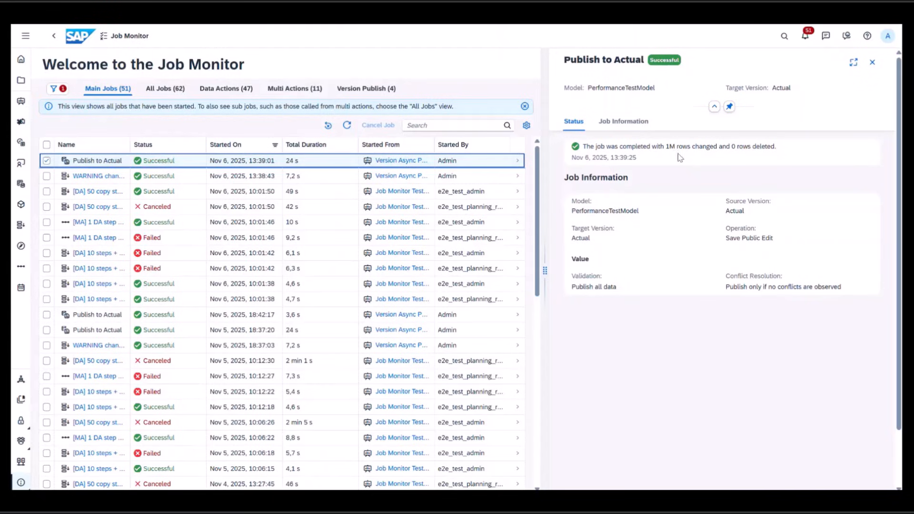
- Filter the job monitor to failed Version Publish jobs without the date restriction, then close the filter panel
click(54, 88)
click(42, 290)
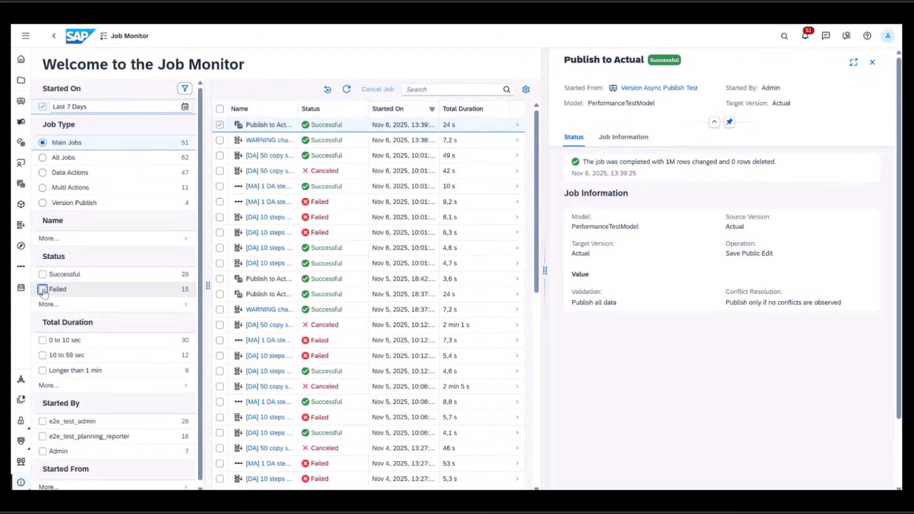
click(42, 107)
click(42, 219)
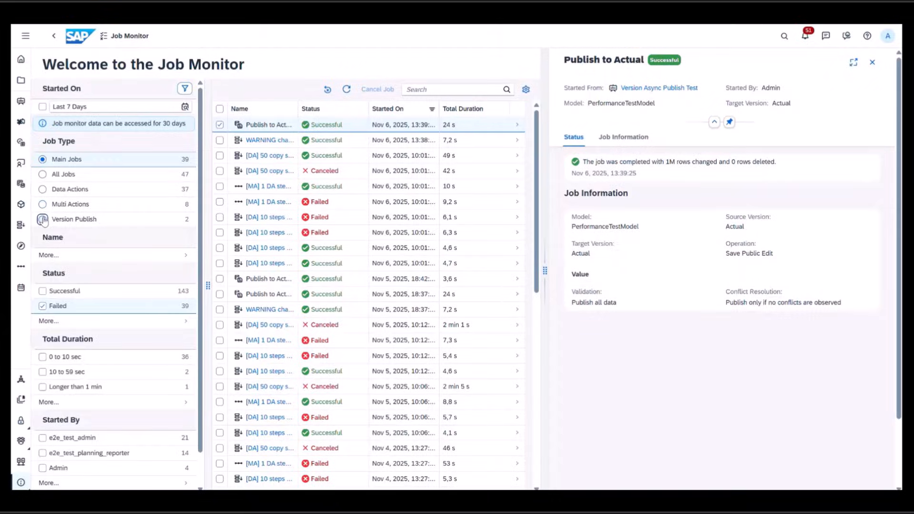
click(184, 88)
click(292, 161)
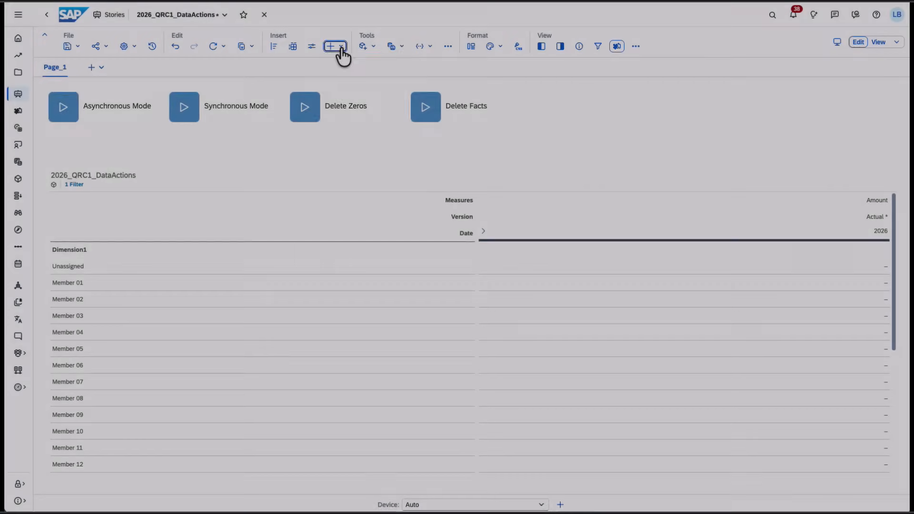
- Insert a Data Upload Starter widget onto the story page
click(340, 47)
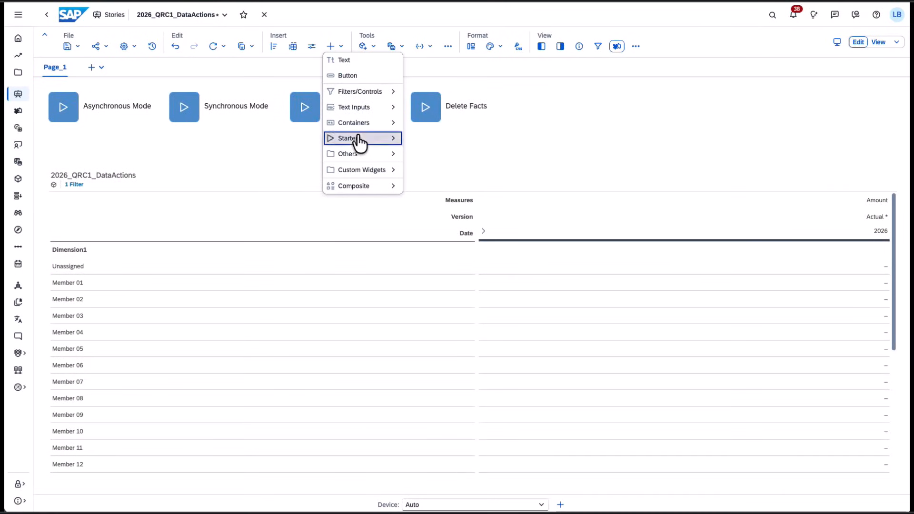
mouse_move(357, 138)
click(431, 187)
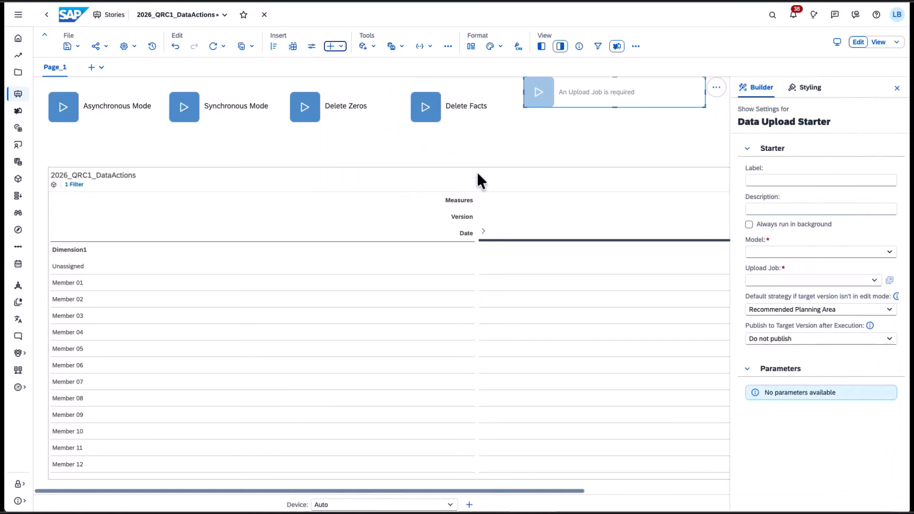
- Open the onBeforeImport script editor for the data upload starter
click(690, 87)
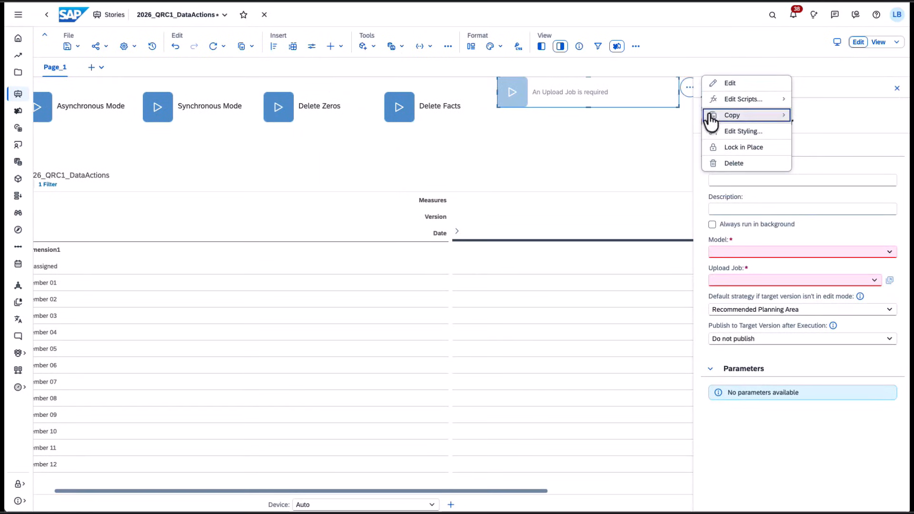
mouse_move(738, 101)
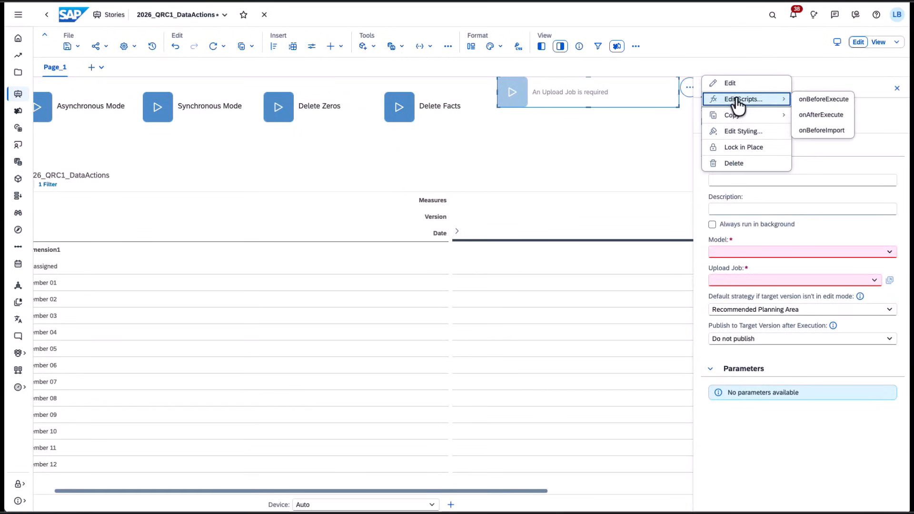
click(823, 131)
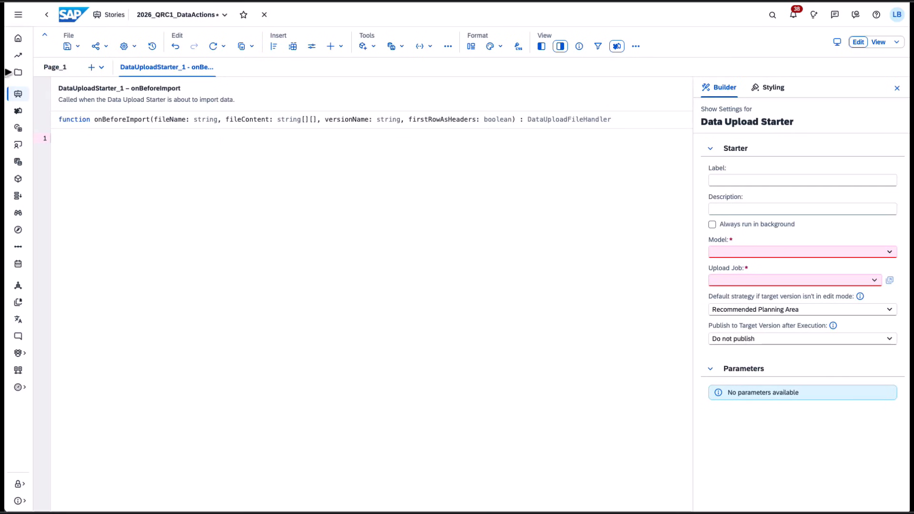
- Return to Page_1 and locate the data upload starter in the story outline
click(55, 67)
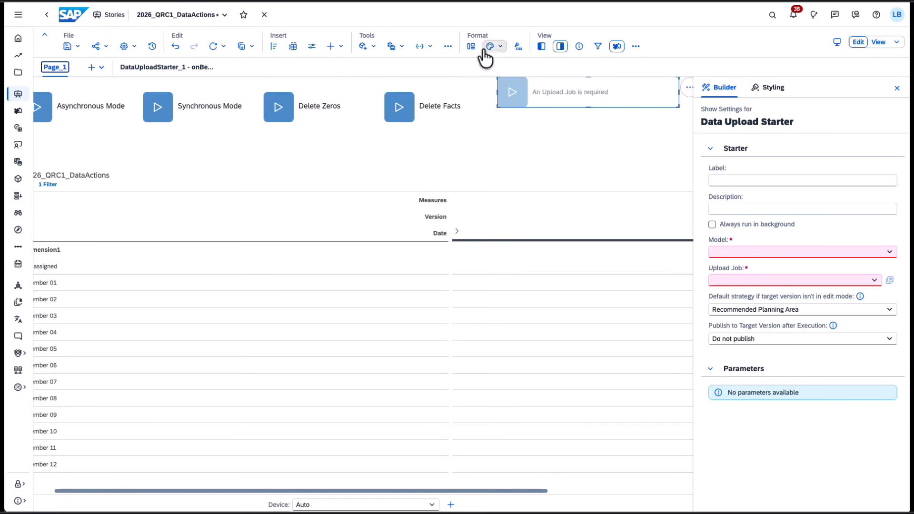
click(543, 46)
click(85, 87)
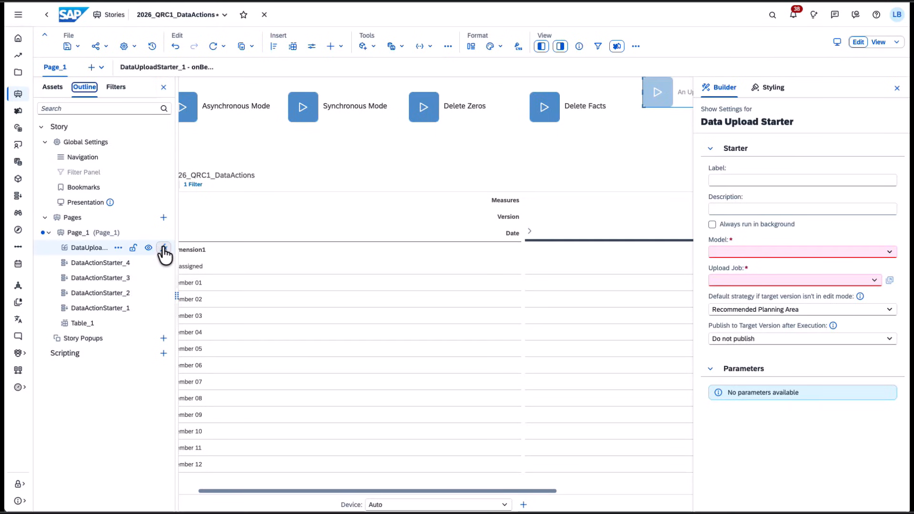
click(164, 248)
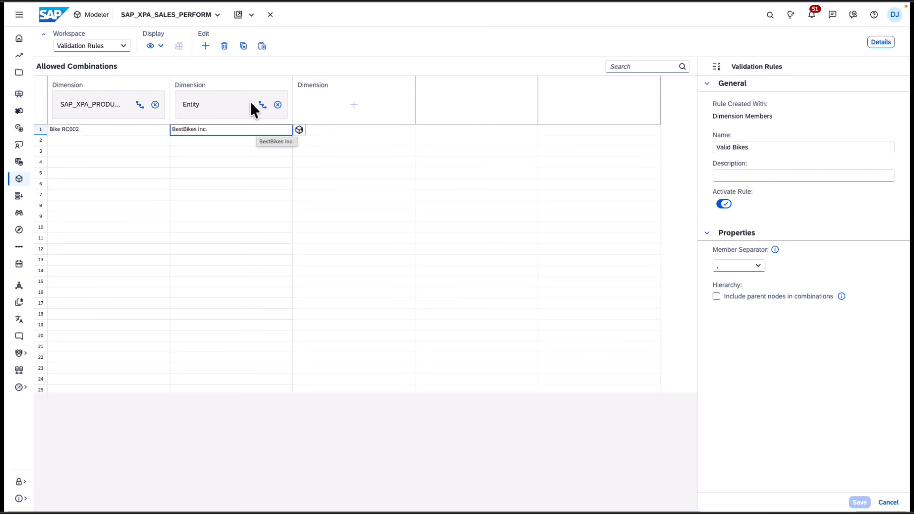
- Switch to the validation rules story and set the table's booked/unbooked data setting to Show Invalid Booked Data Only
mouse_move(266, 5)
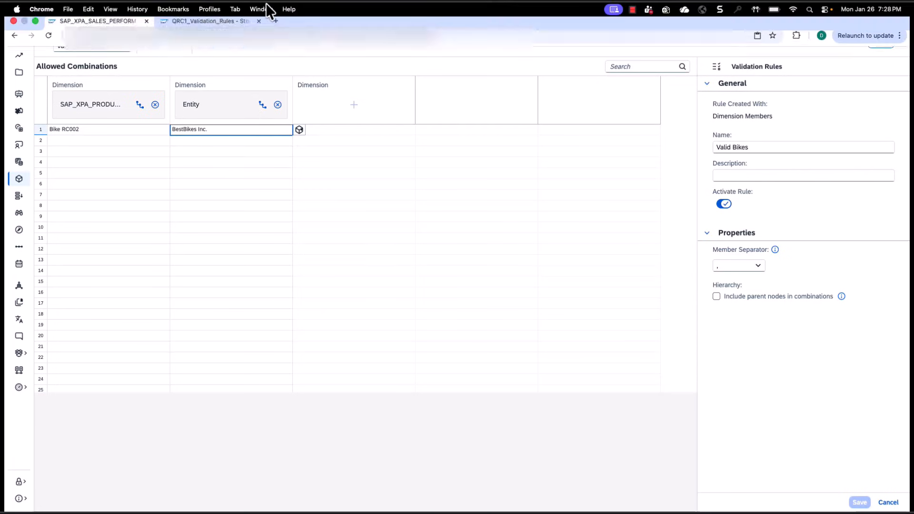
click(195, 27)
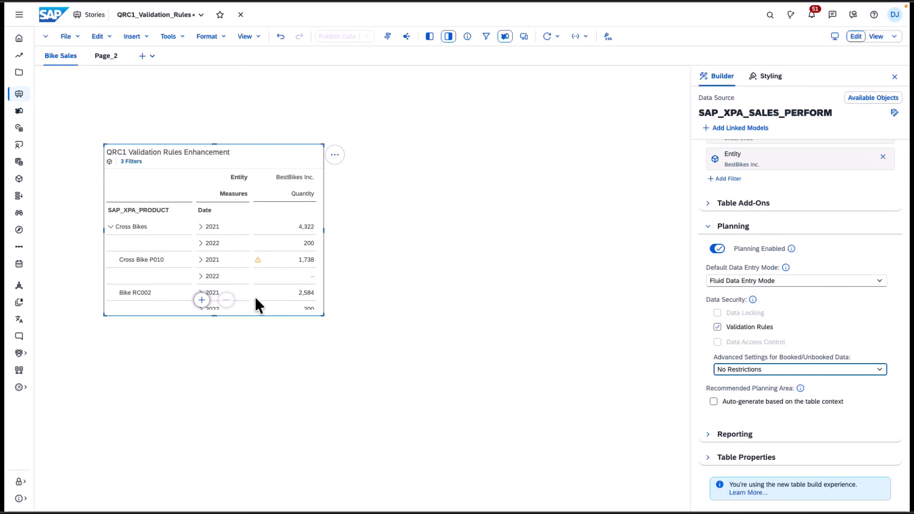
scroll(255, 298, down, 1)
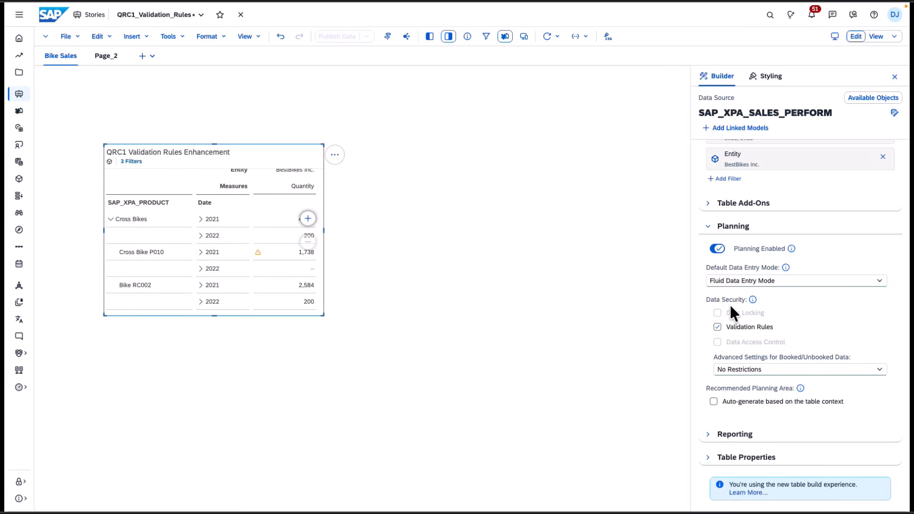
click(880, 371)
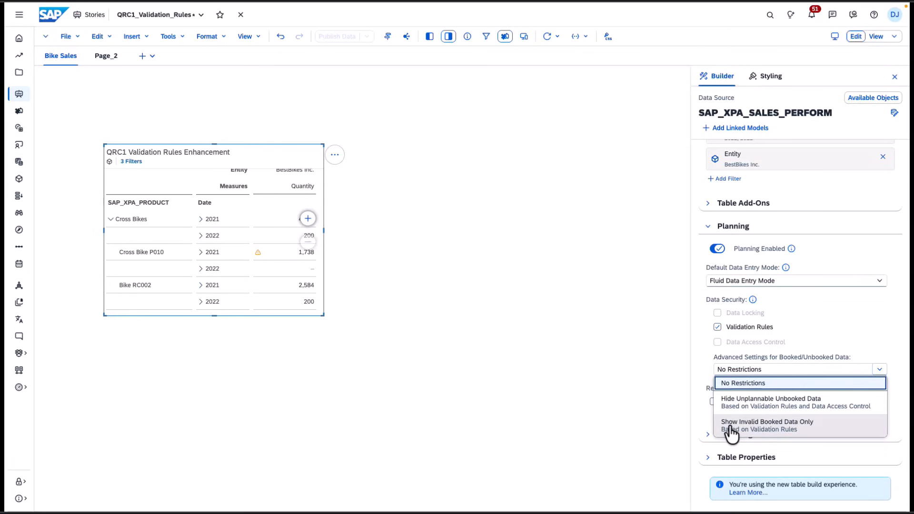
click(760, 426)
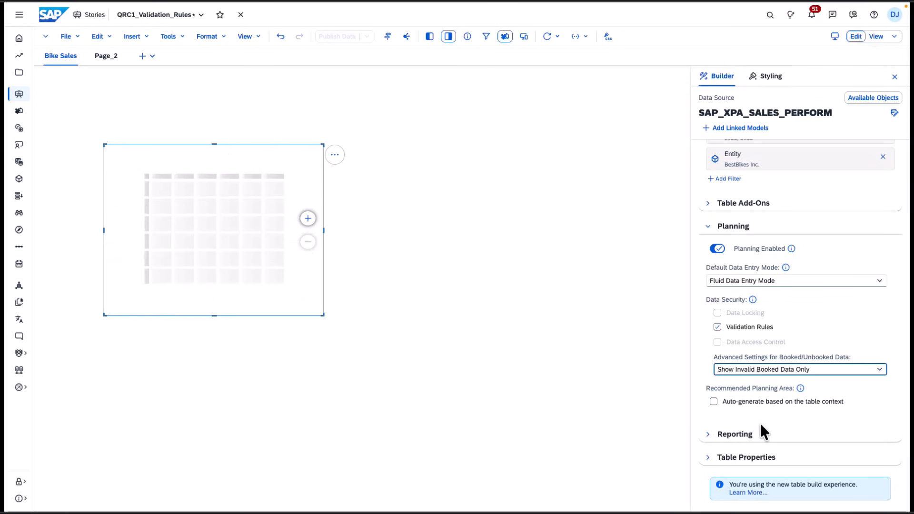
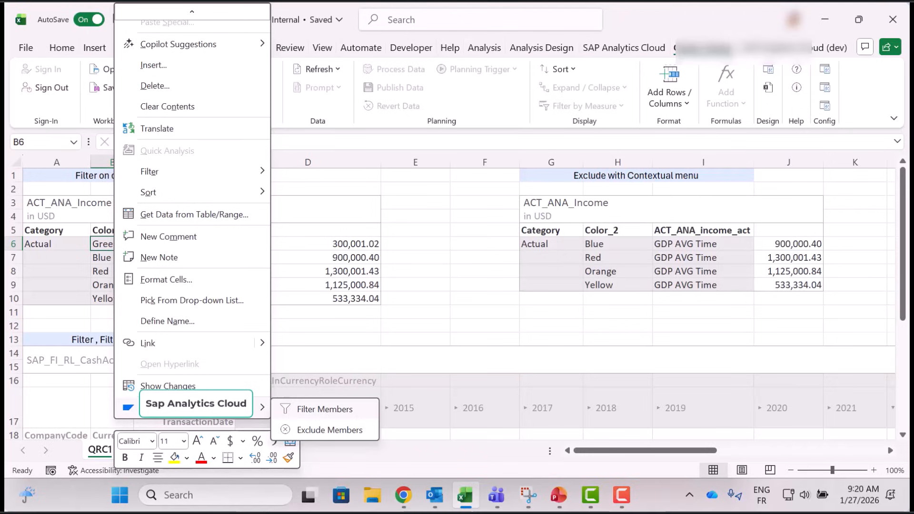
- Filter the first table to the Green member of Color_2 and open the add-in side panel
click(325, 410)
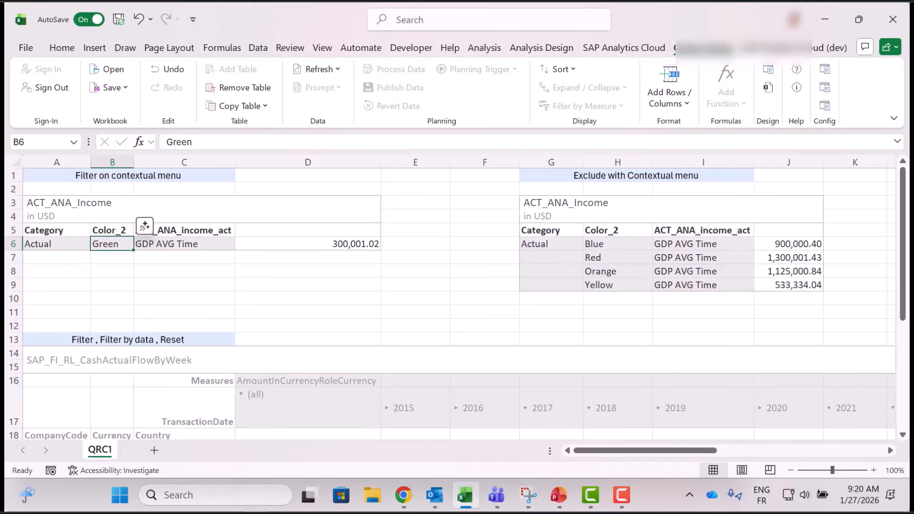
click(769, 69)
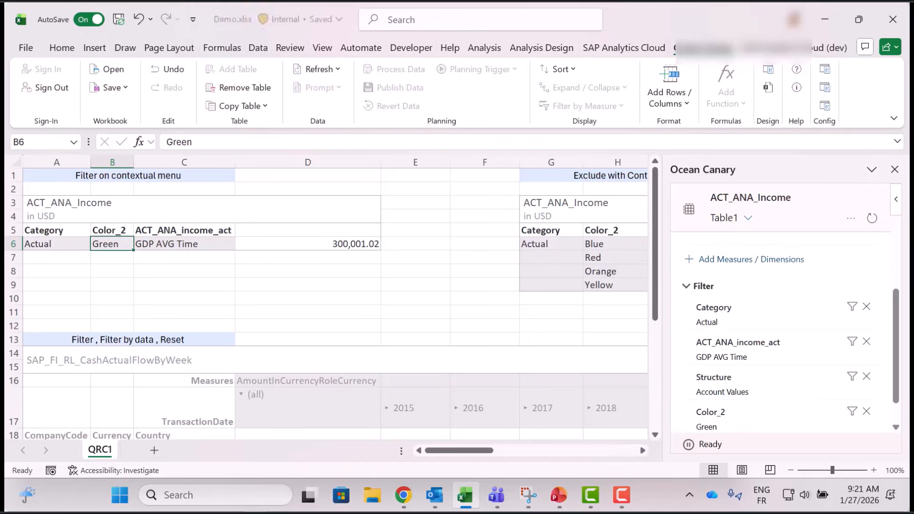
click(552, 244)
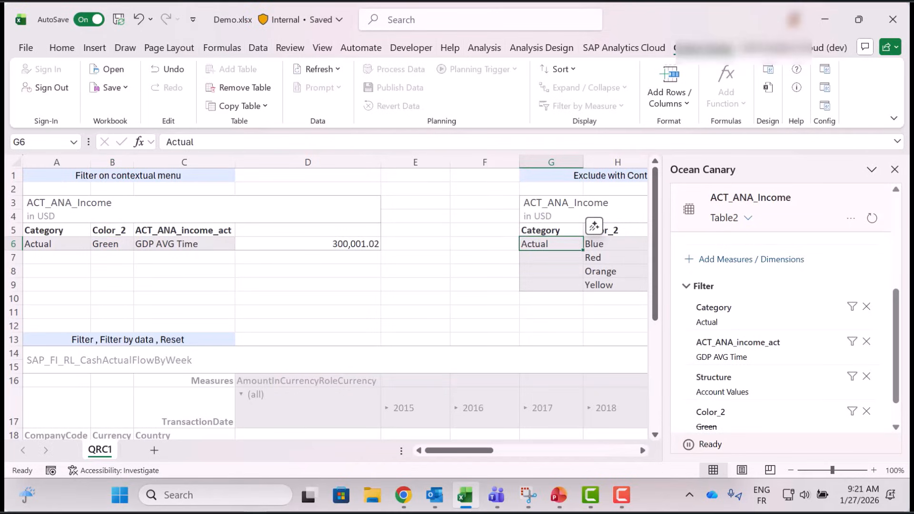
drag(459, 451, 494, 451)
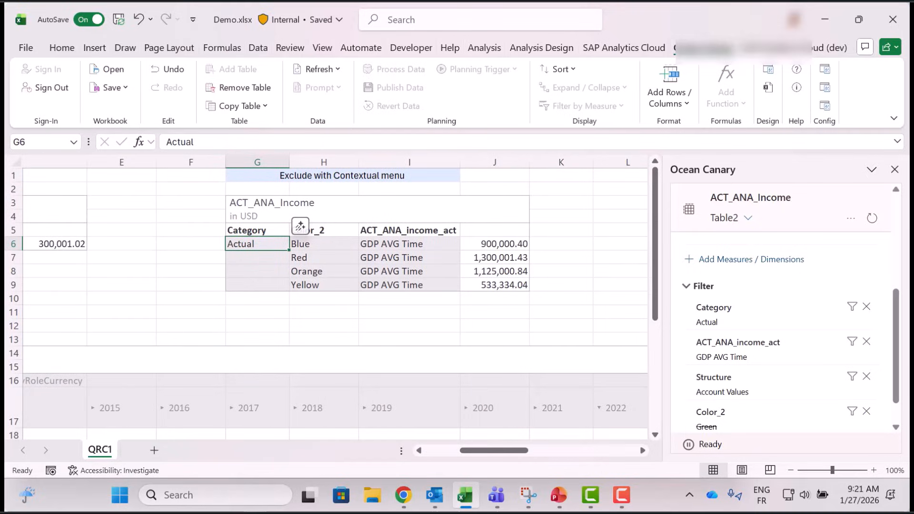
click(323, 244)
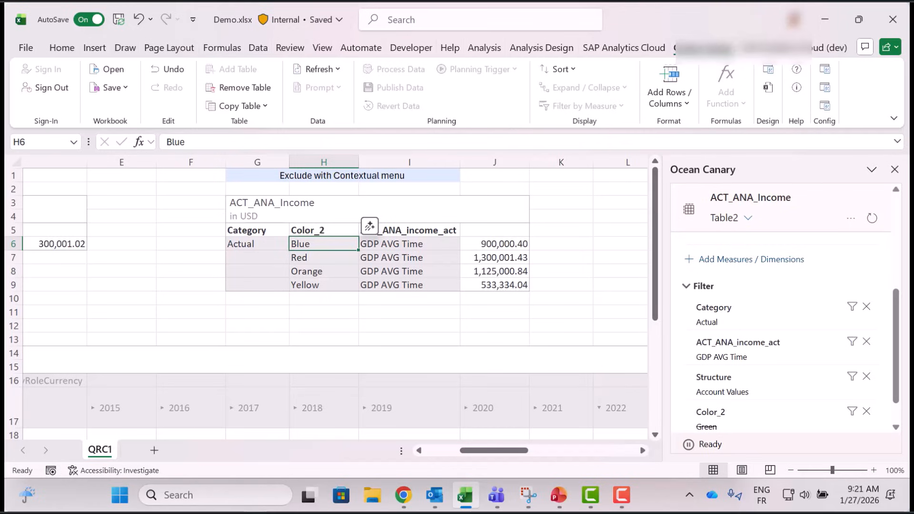
right_click(335, 244)
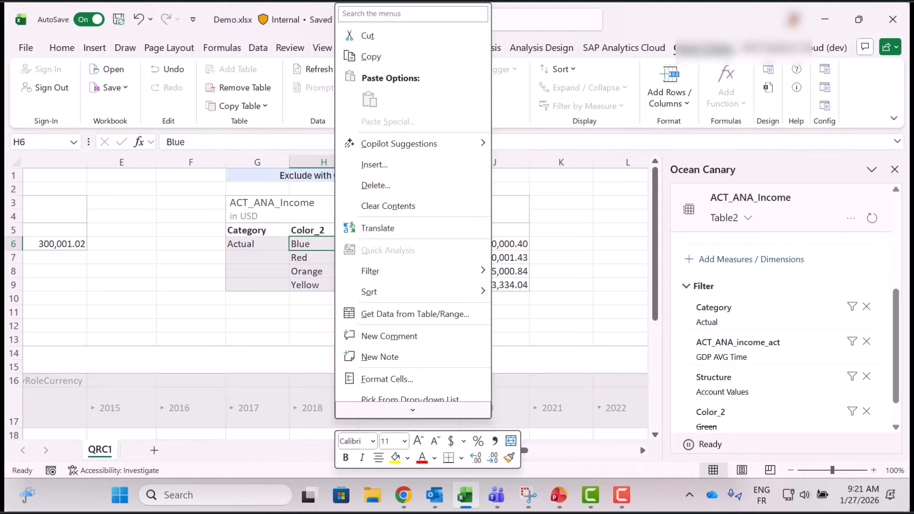
scroll(401, 409, down, 1)
mouse_move(400, 409)
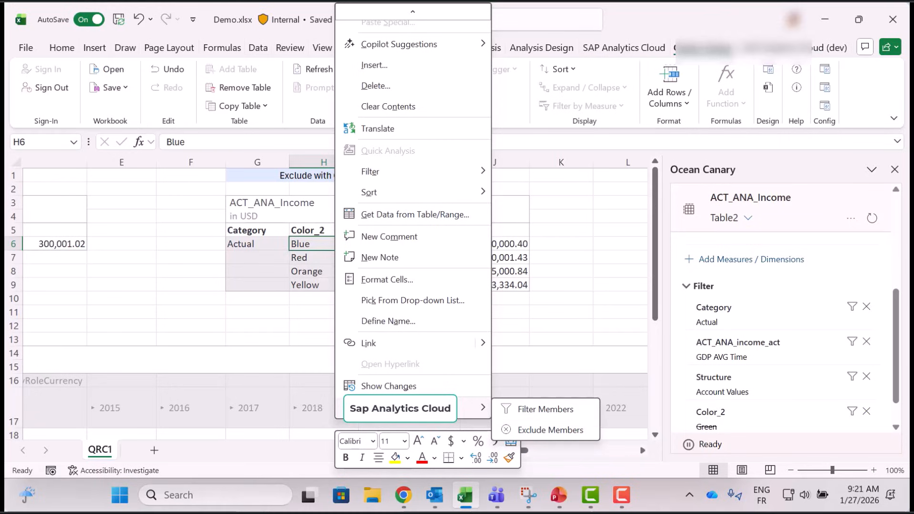
key(Escape)
key(Escape)
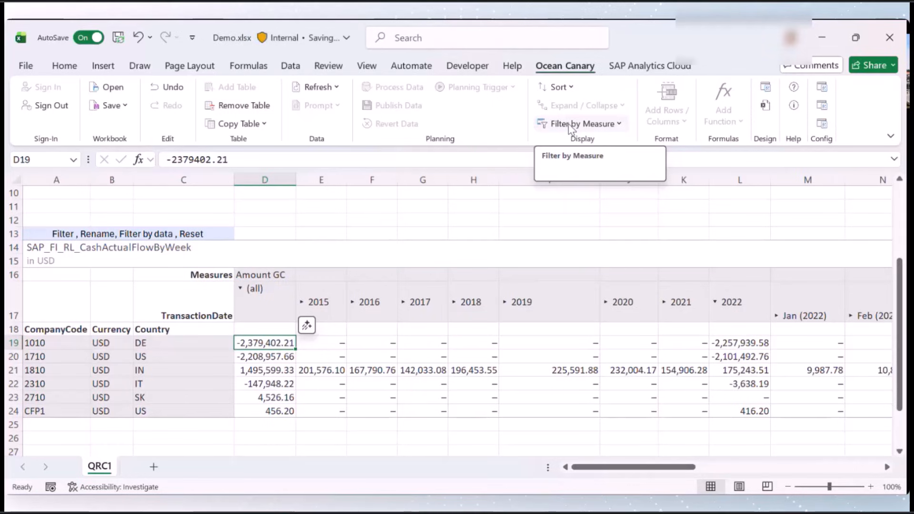
- Filter the cash flow table by measure values so Amount GC is Greater Than 0
click(601, 126)
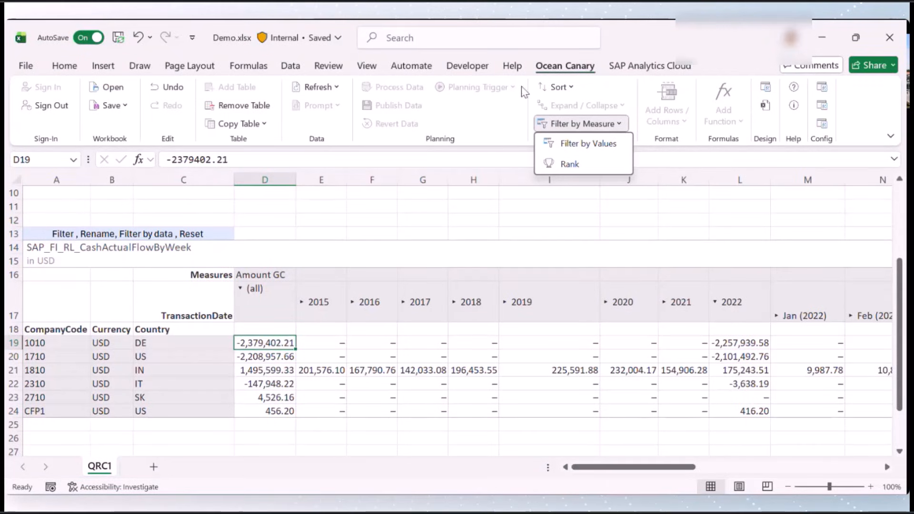
click(570, 145)
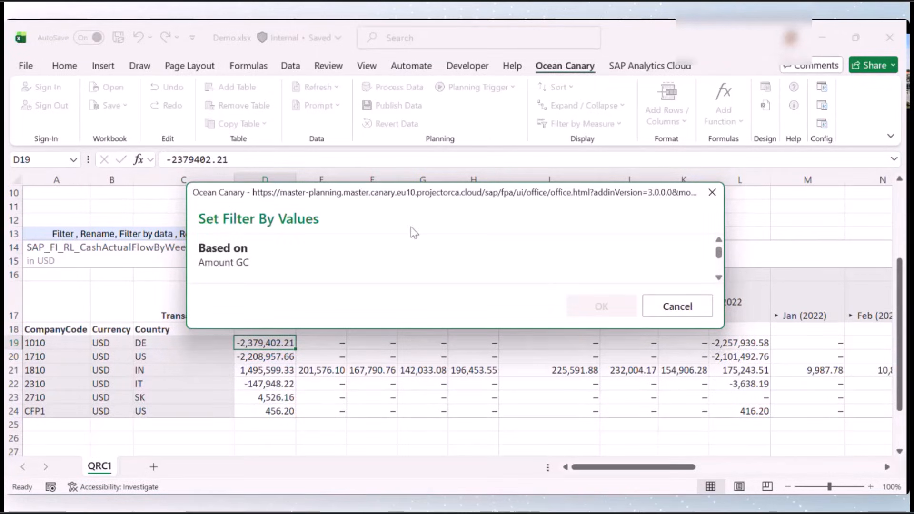
drag(415, 196, 541, 115)
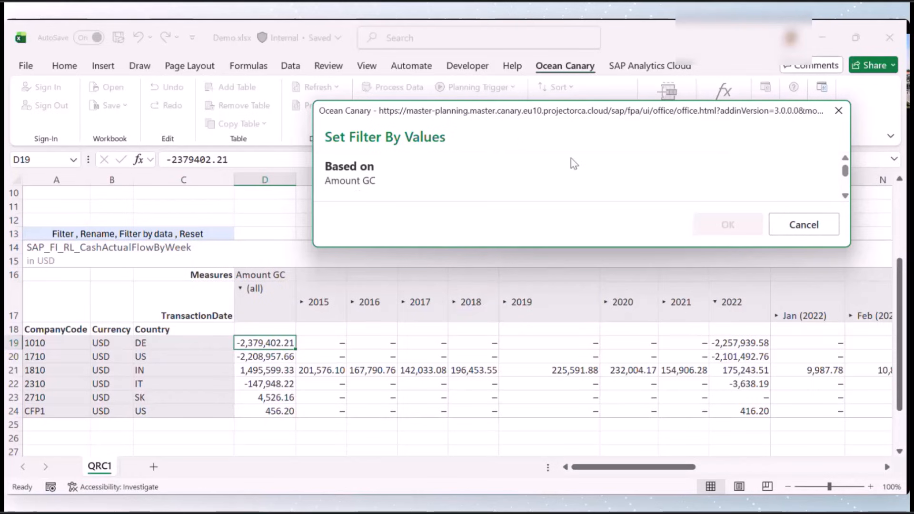
drag(846, 171, 846, 177)
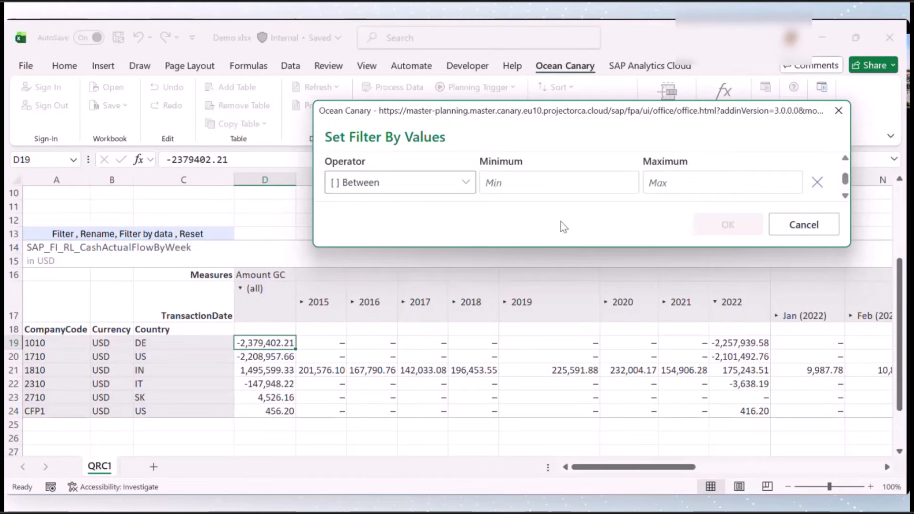
drag(850, 249, 878, 333)
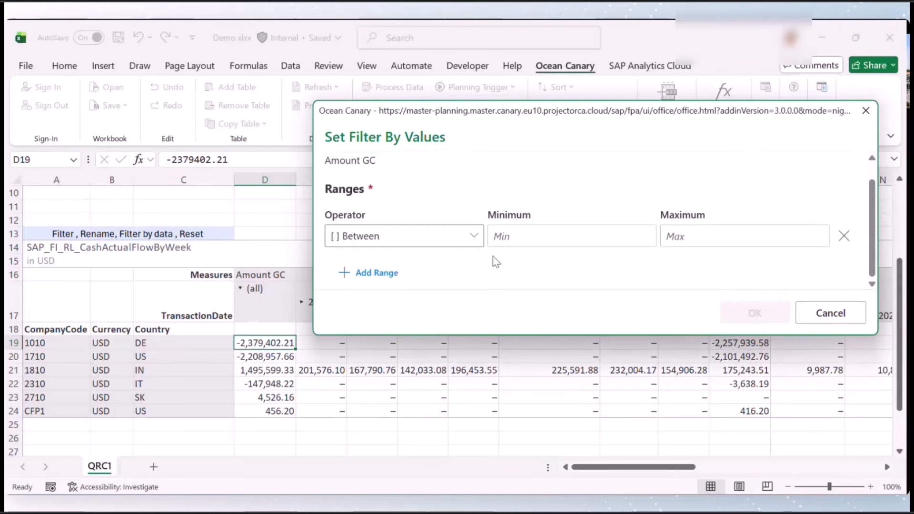
click(473, 238)
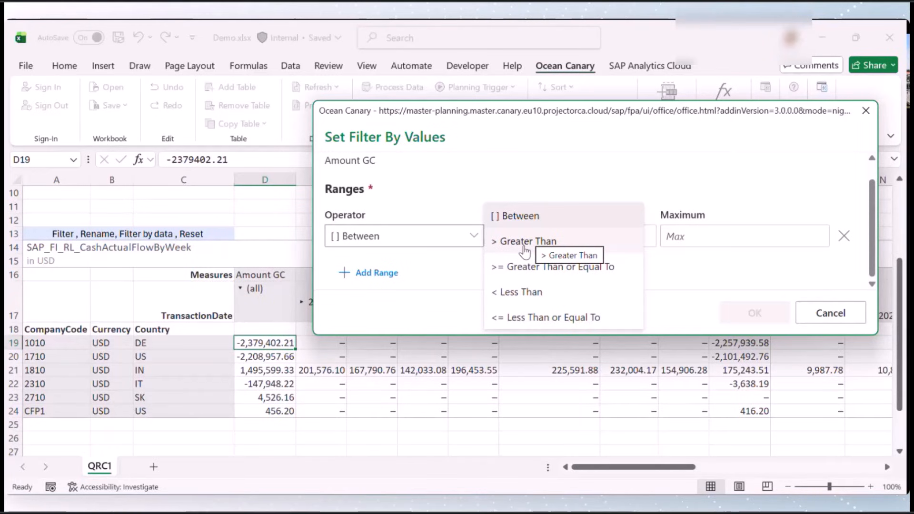
click(525, 247)
click(505, 235)
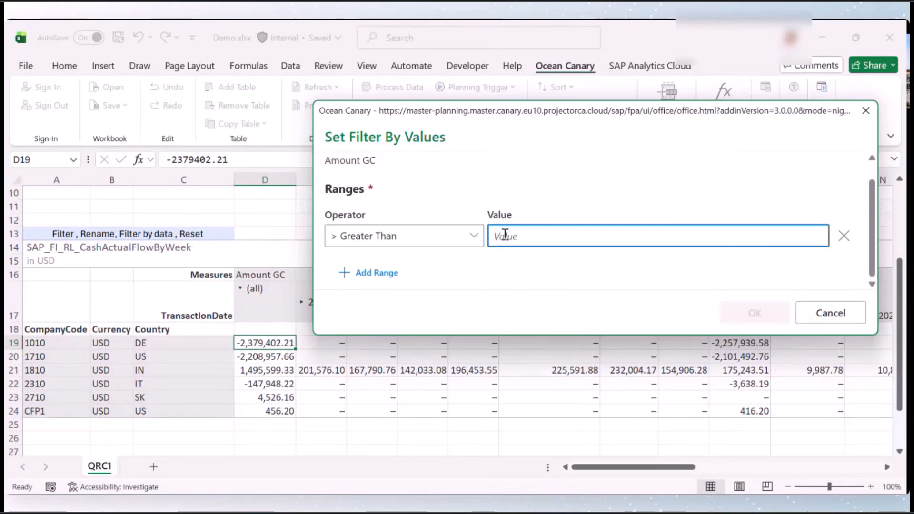
text(0)
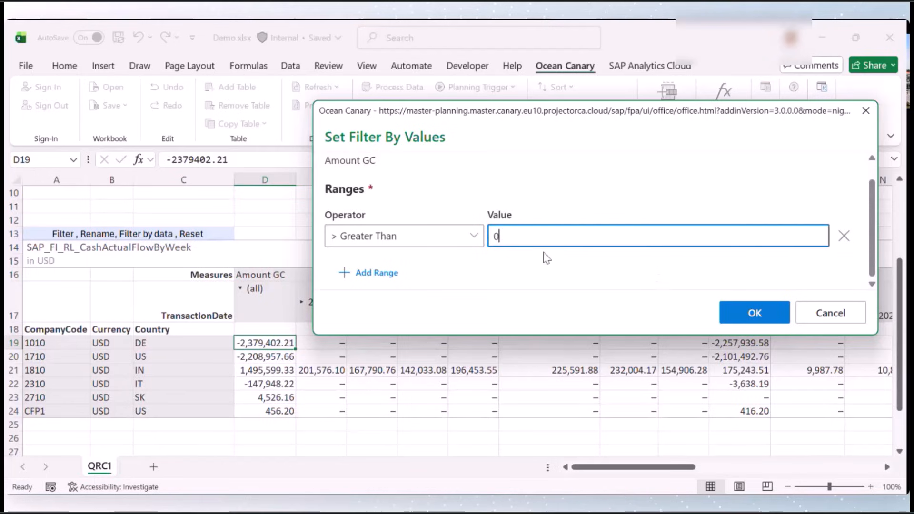
click(739, 316)
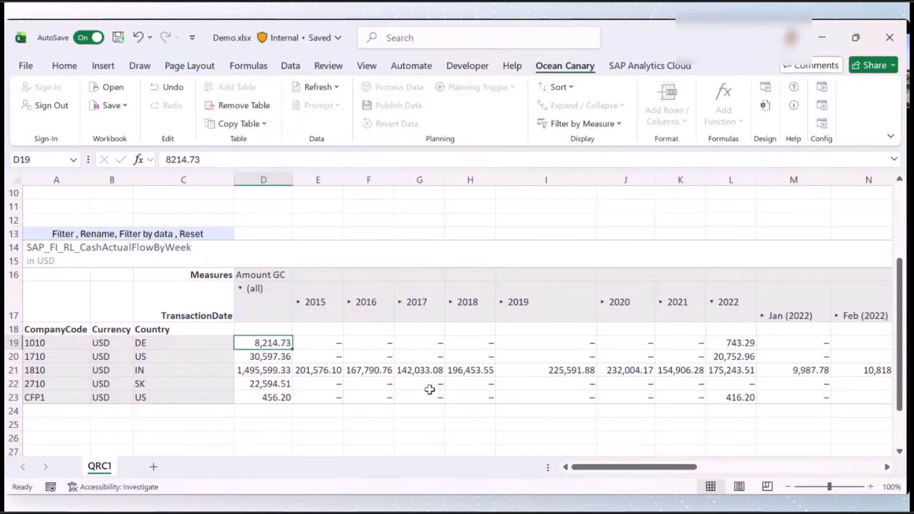
- Open the table's builder panel and inspect the Amount GC value filter, closing its dialog without changes
click(765, 88)
mouse_move(744, 316)
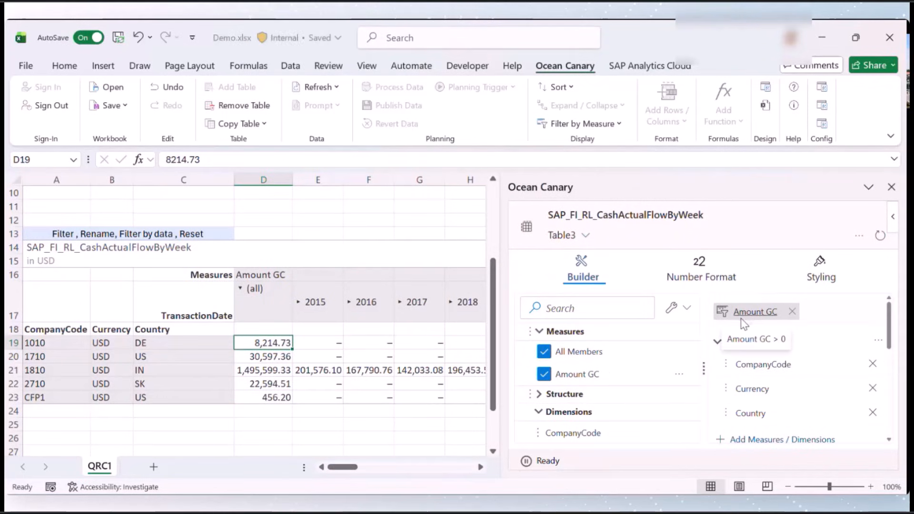
click(768, 314)
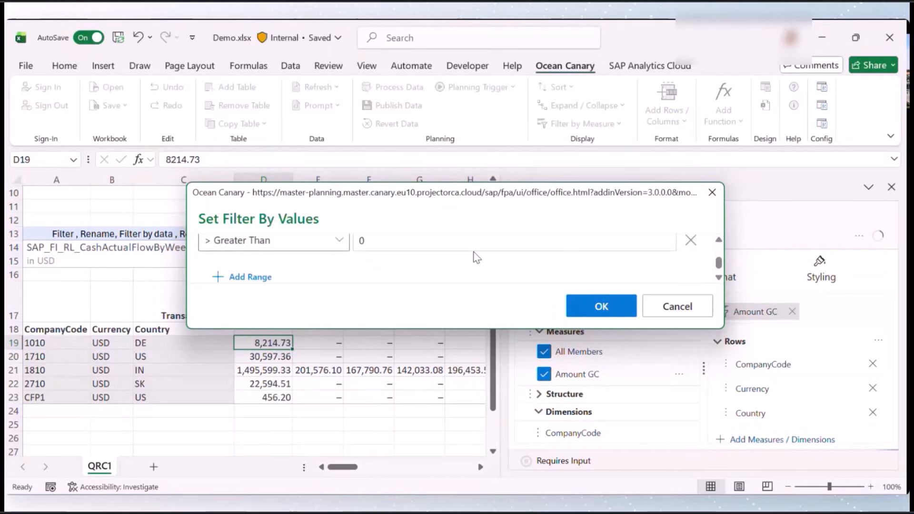
click(692, 314)
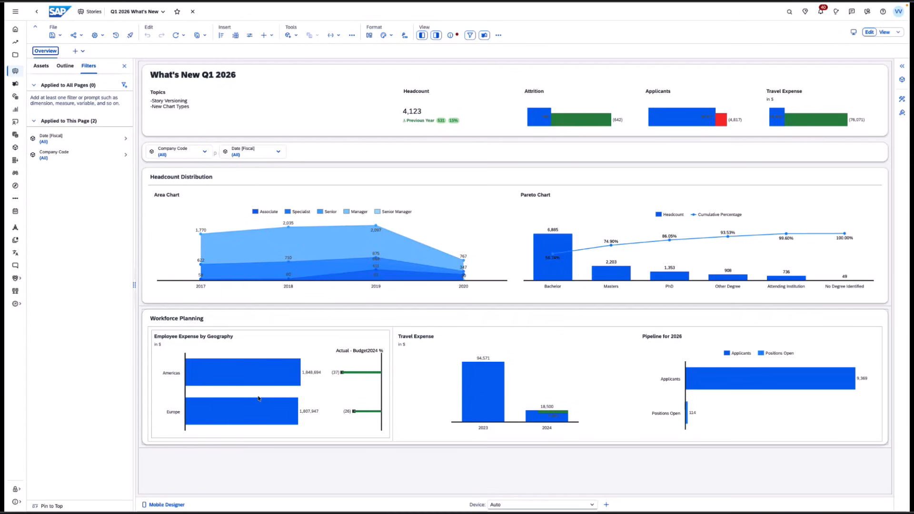
- Save the Q1 2026 What's New story as a new version
click(61, 36)
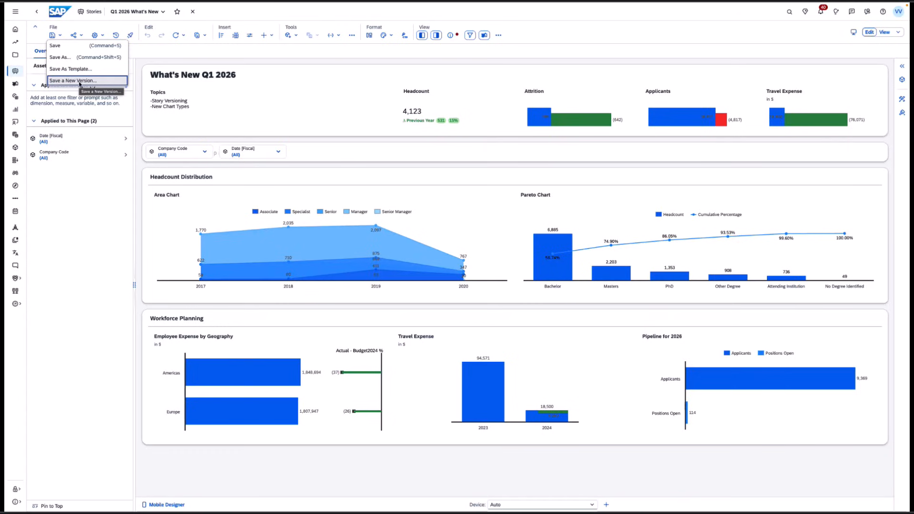
click(79, 81)
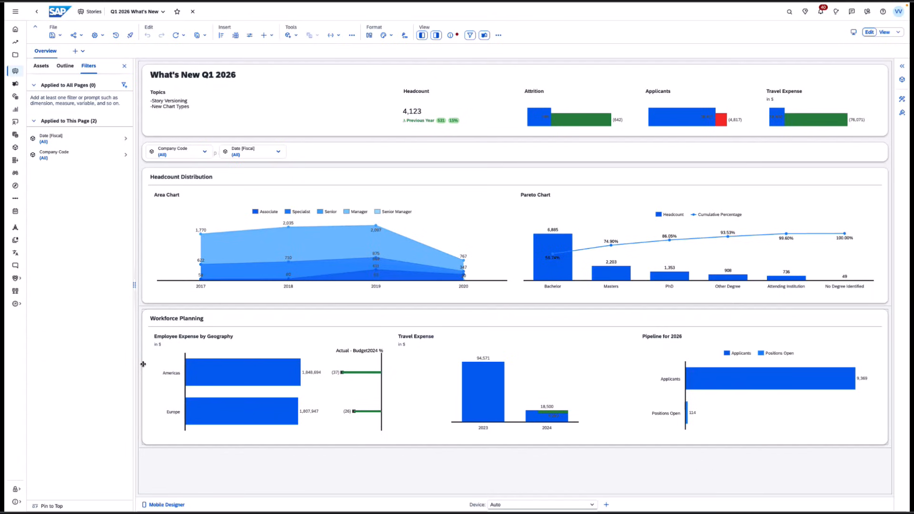
- Open the file versions of Q1 2026 What's New from the files list and open version 2
click(117, 36)
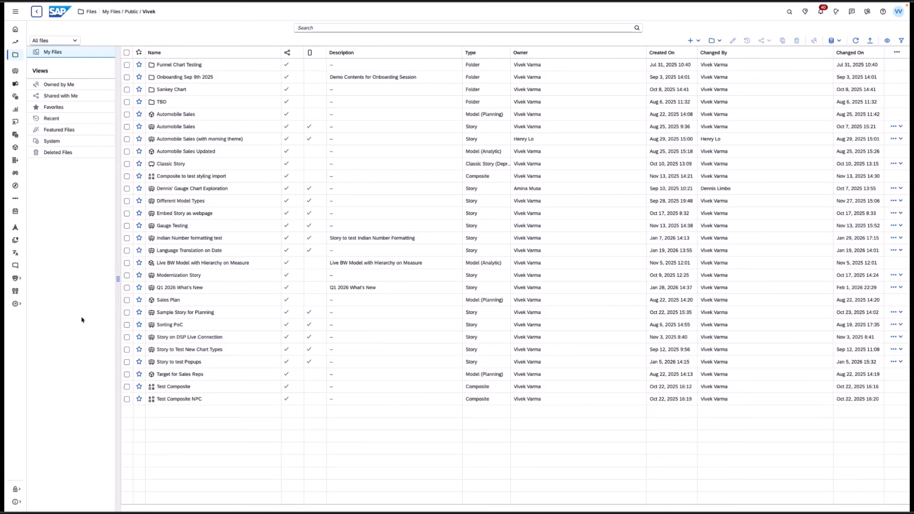
click(126, 288)
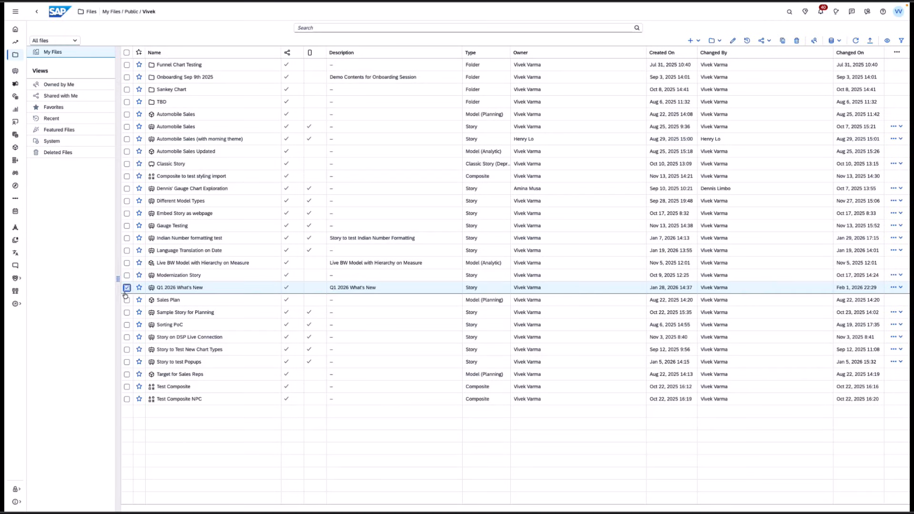
click(748, 43)
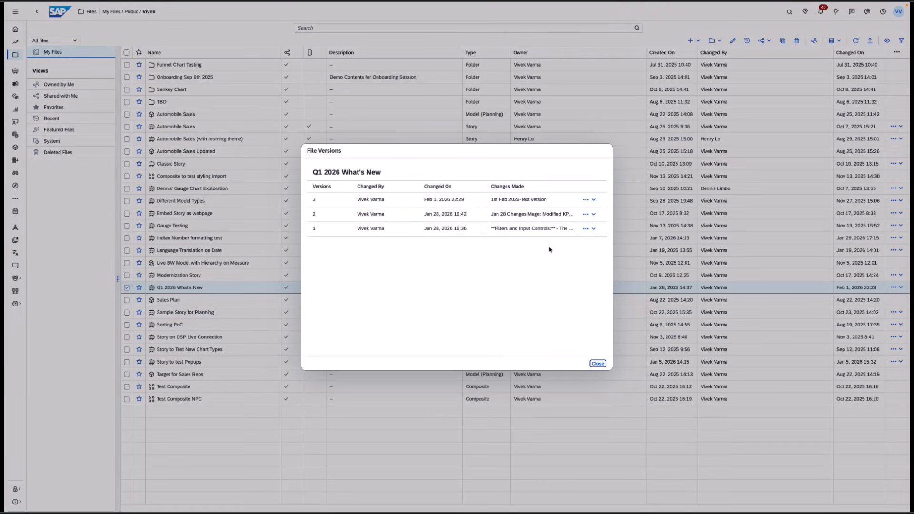
click(593, 229)
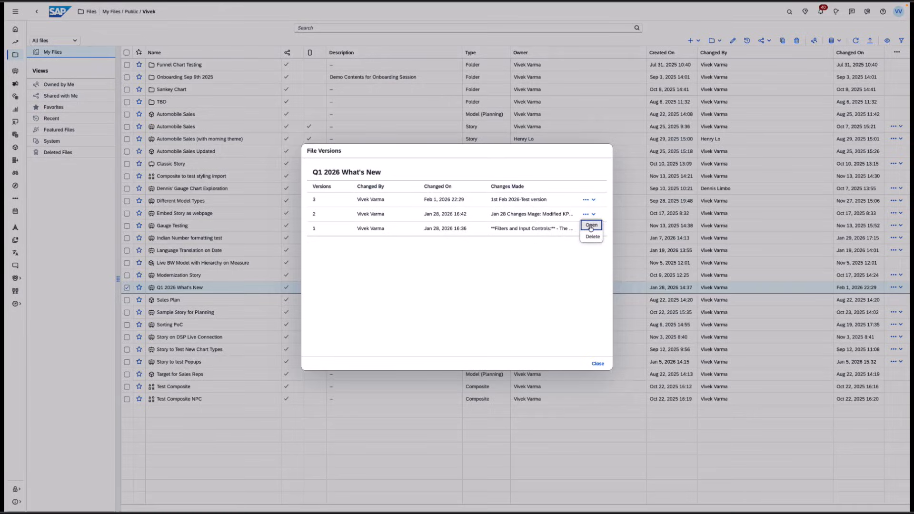
click(592, 240)
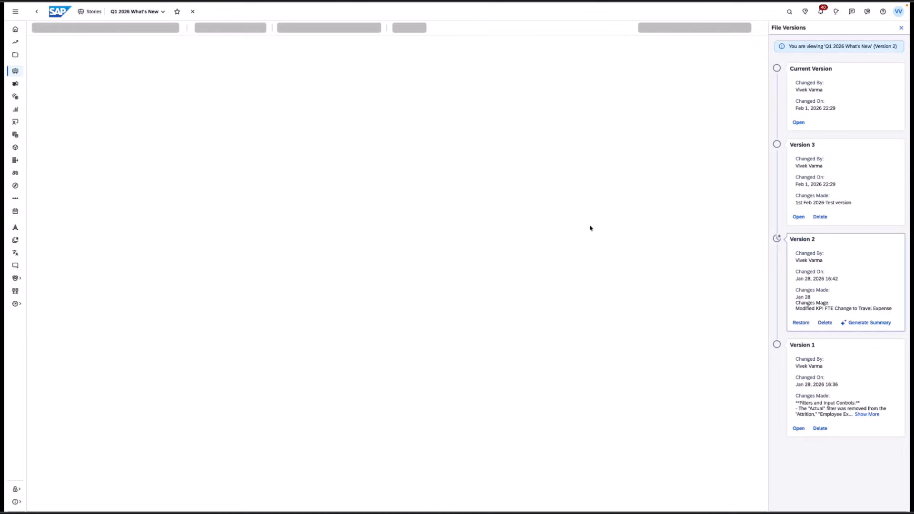
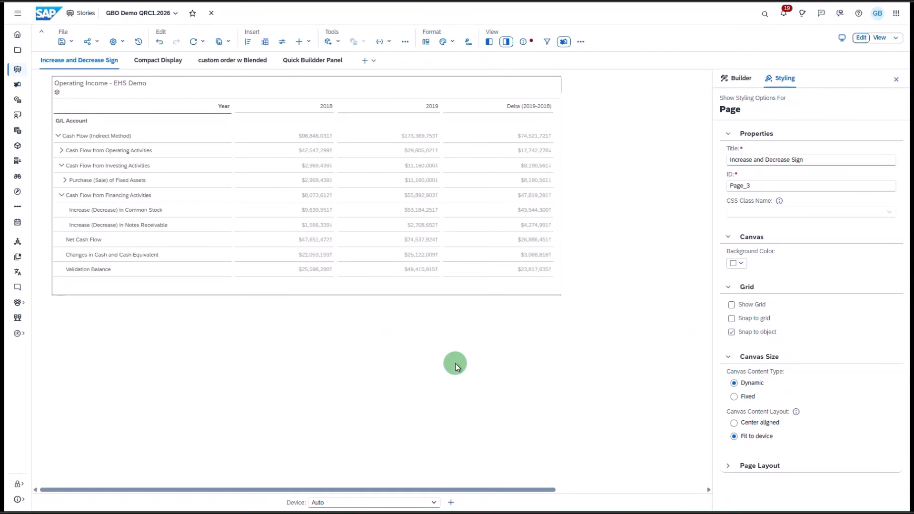
- Select the Operating Income table and set its number format to show signs as ↑/↓ arrows
click(421, 211)
click(421, 211)
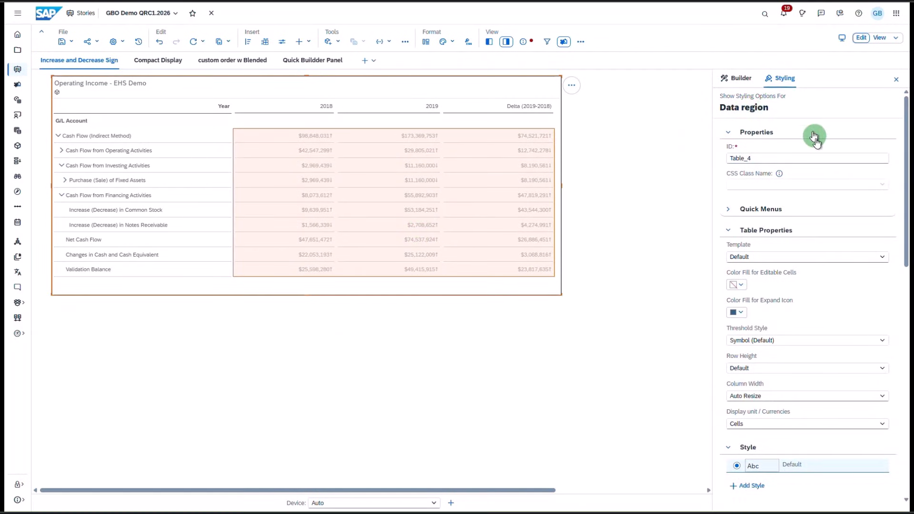
scroll(816, 189, down, 10)
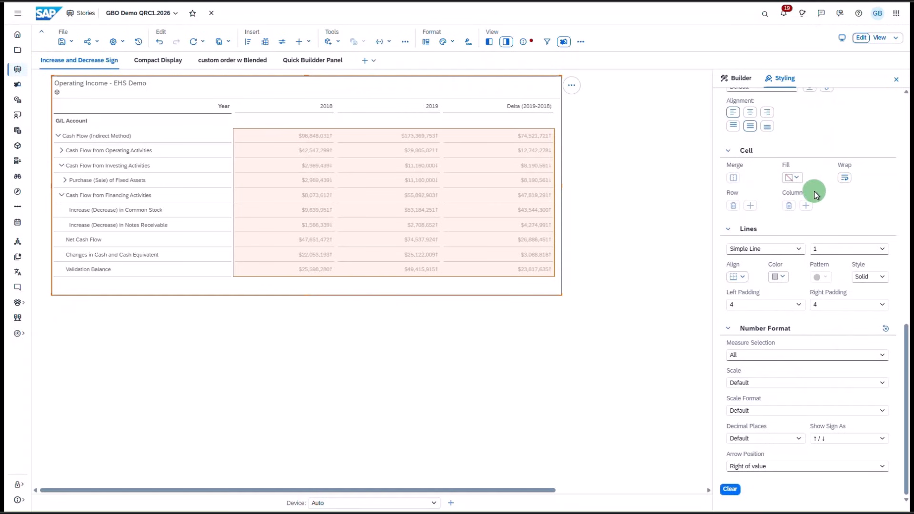
click(884, 438)
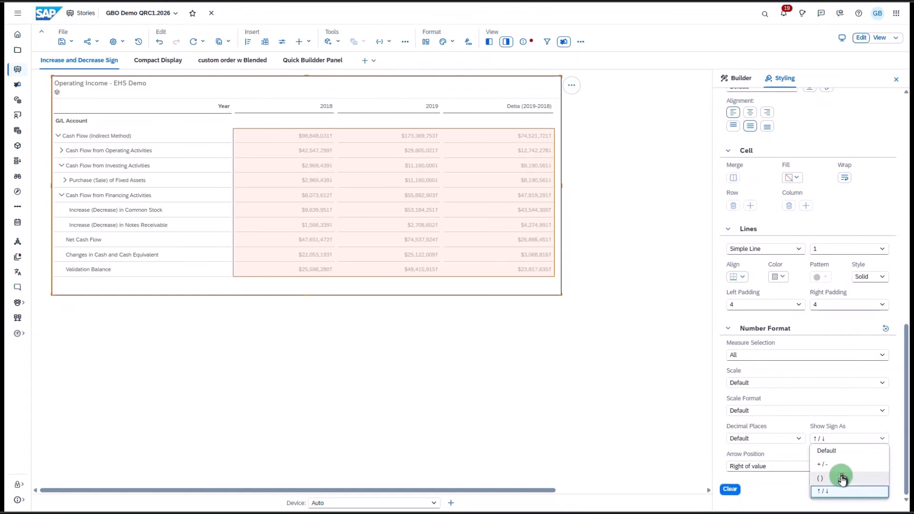
click(850, 493)
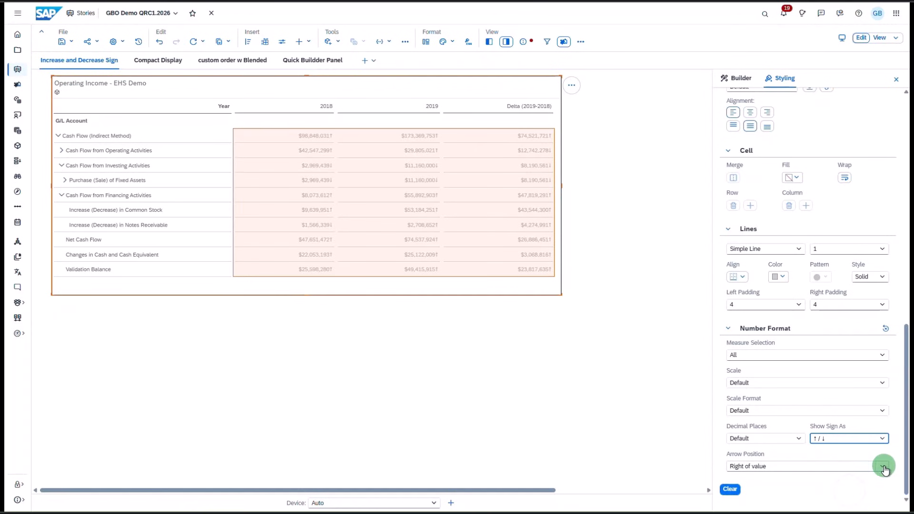
- Switch the arrow position to Left of value and then back to Right of value
click(885, 468)
click(827, 476)
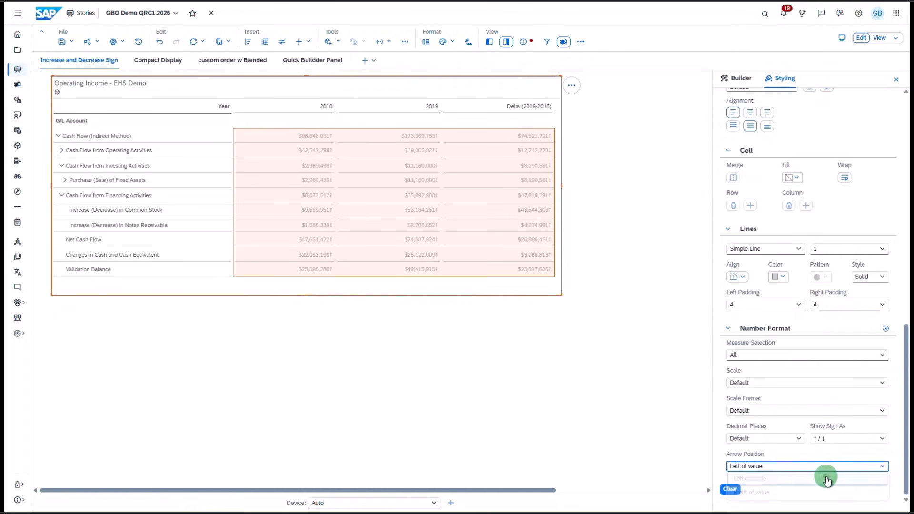
click(883, 467)
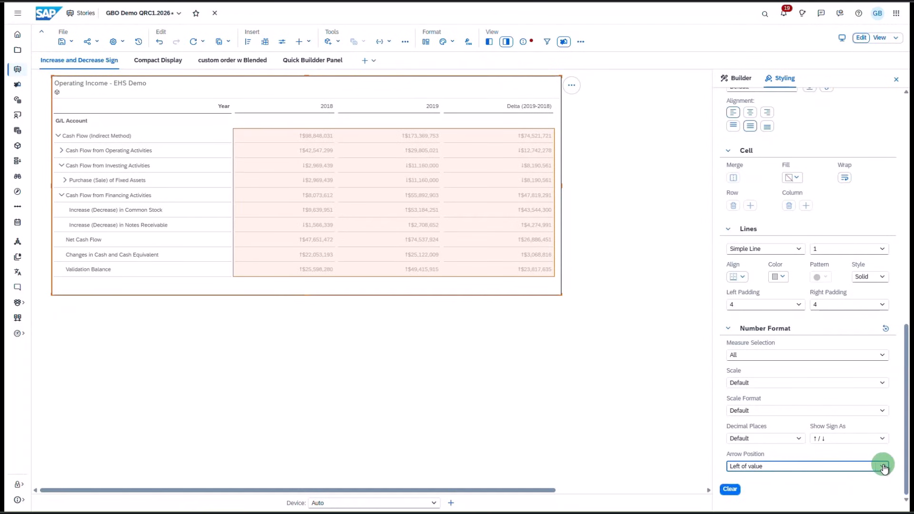
click(774, 492)
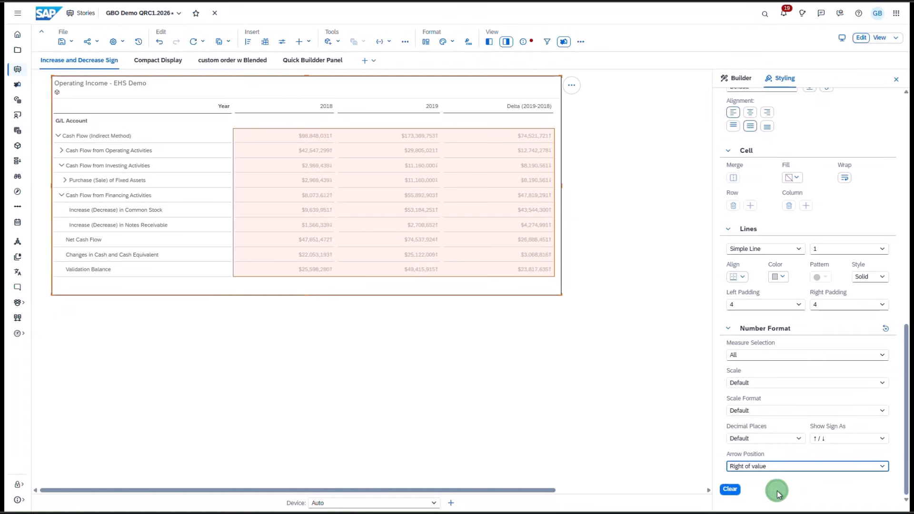
- Open the Delta (2019-2018) client calculation's formatting, set its sign display to ↑/↓, and cancel the dialog
click(733, 84)
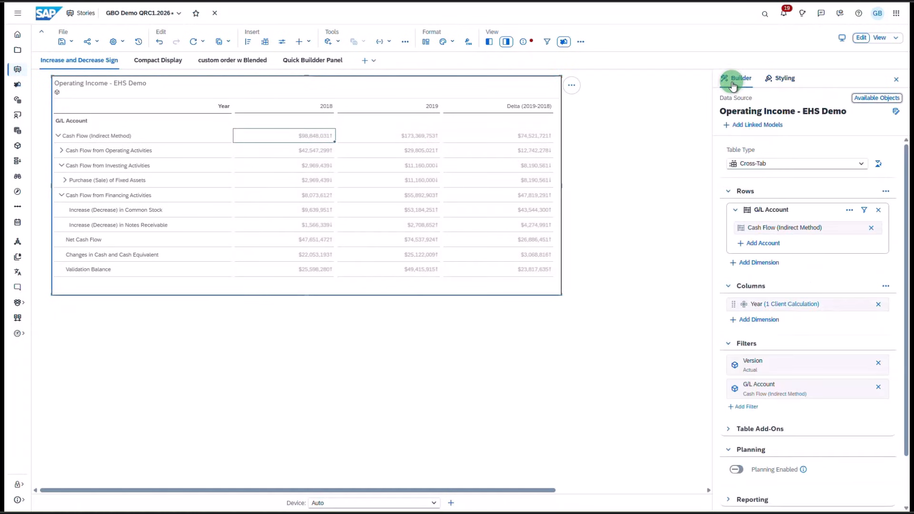
click(794, 306)
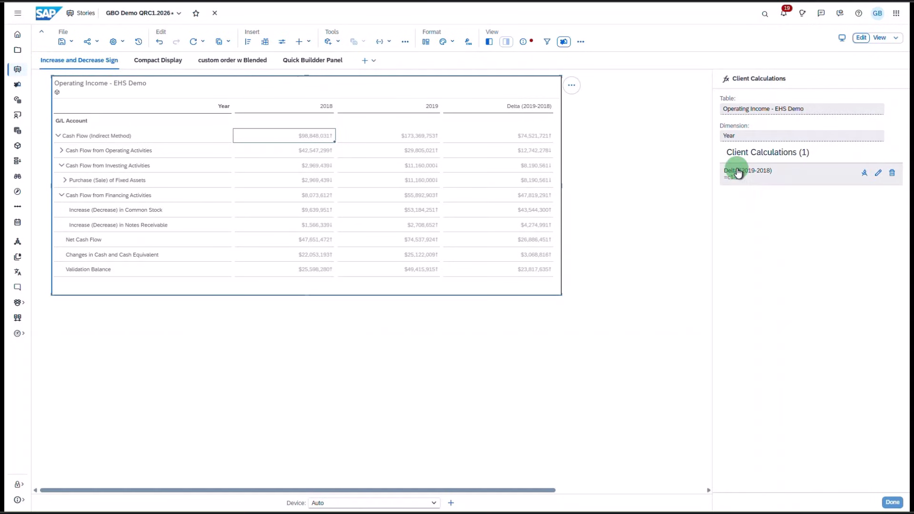
click(864, 173)
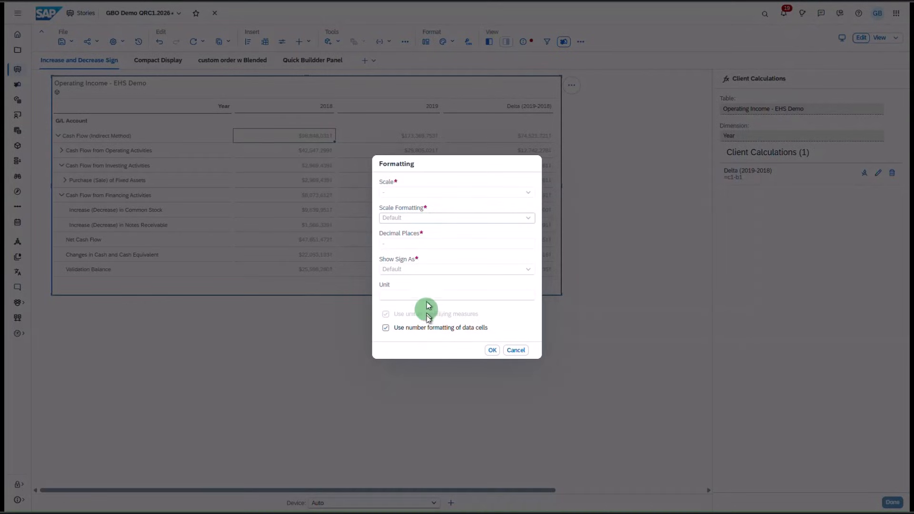
click(424, 328)
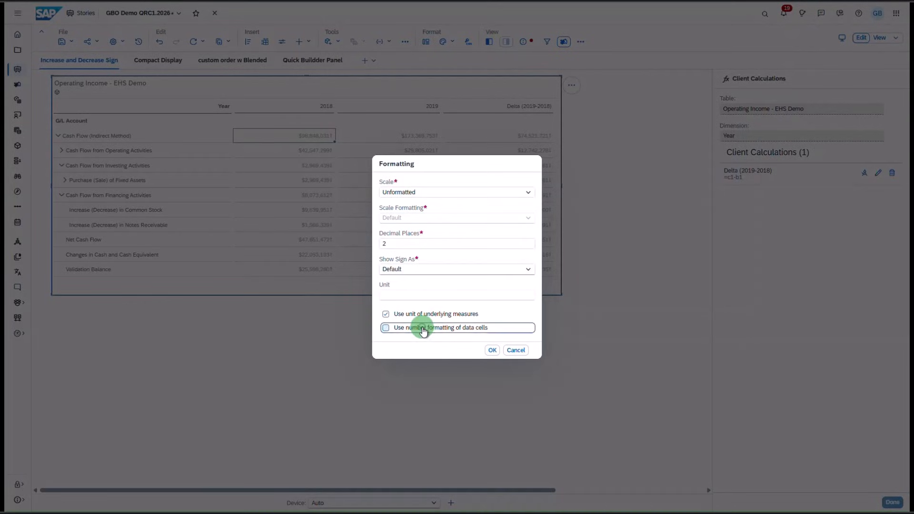
click(528, 269)
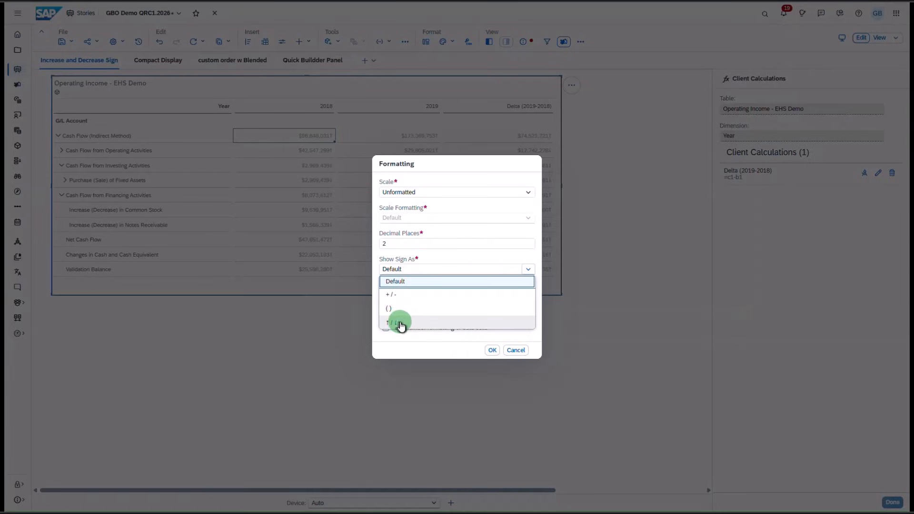
click(400, 323)
click(517, 350)
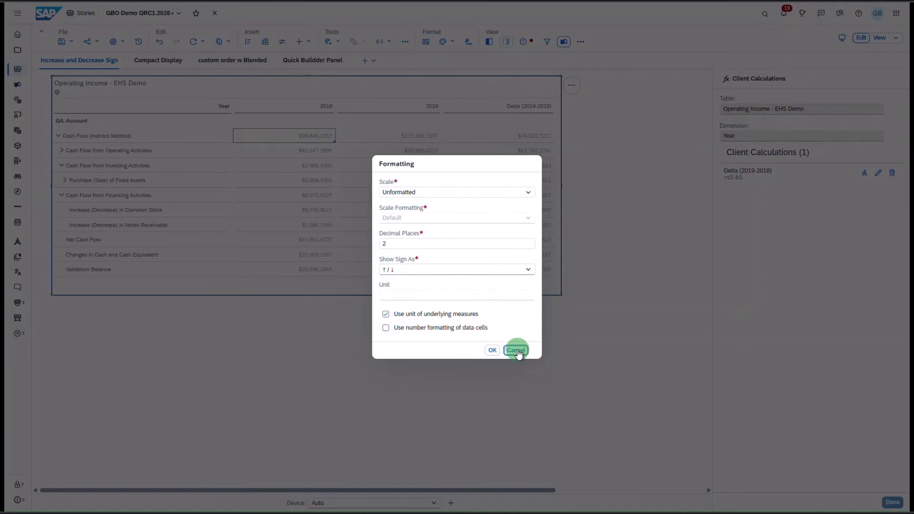
click(608, 266)
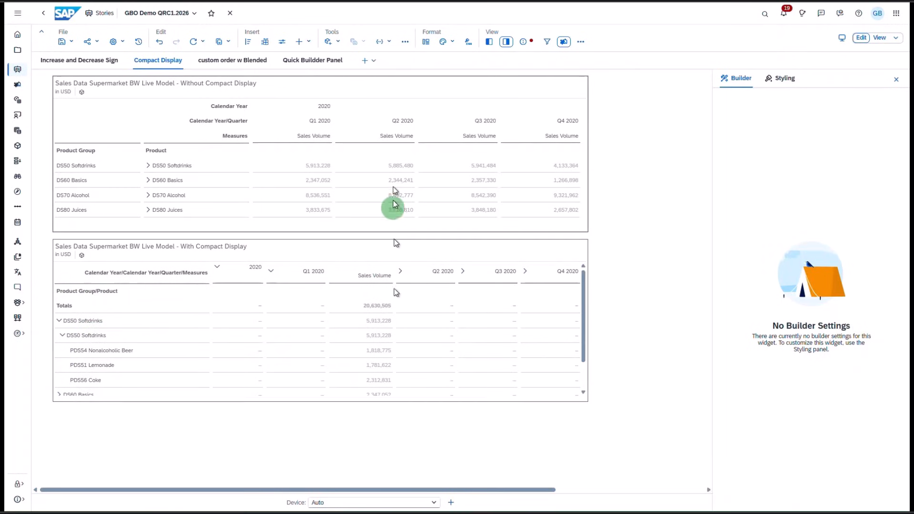
- Enable Compact Display for the rows of the Without Compact Display table and expand DS50 Softdrinks
click(339, 91)
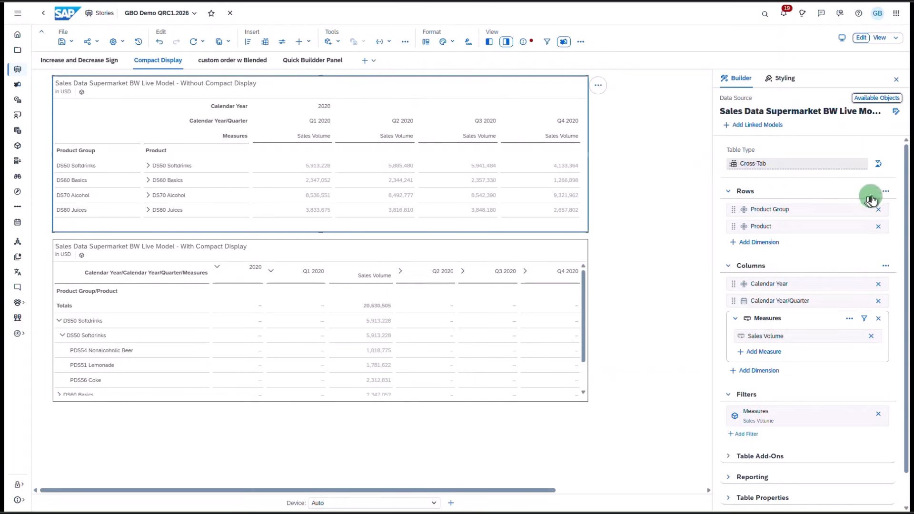
click(887, 192)
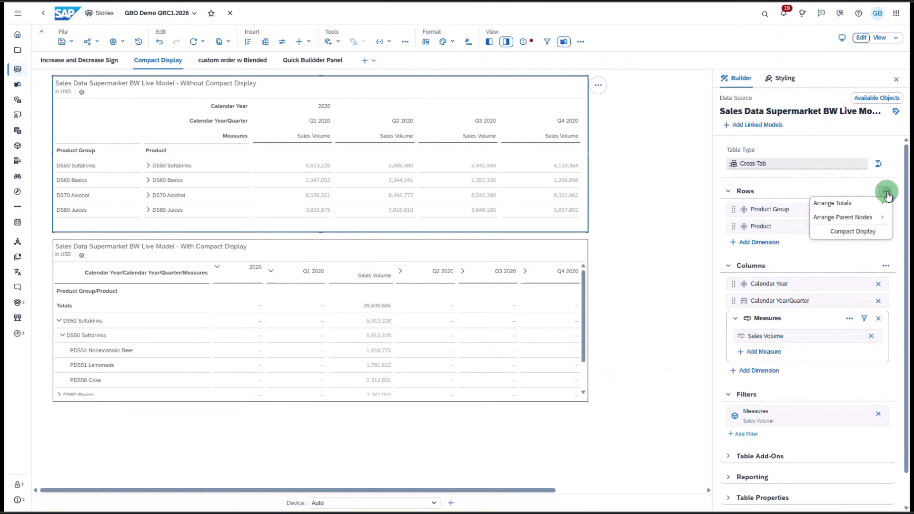
click(850, 233)
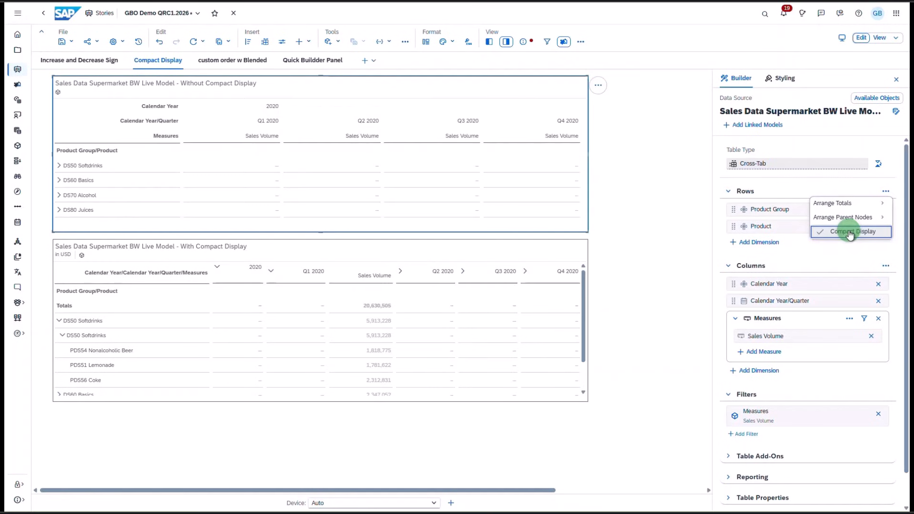
click(834, 257)
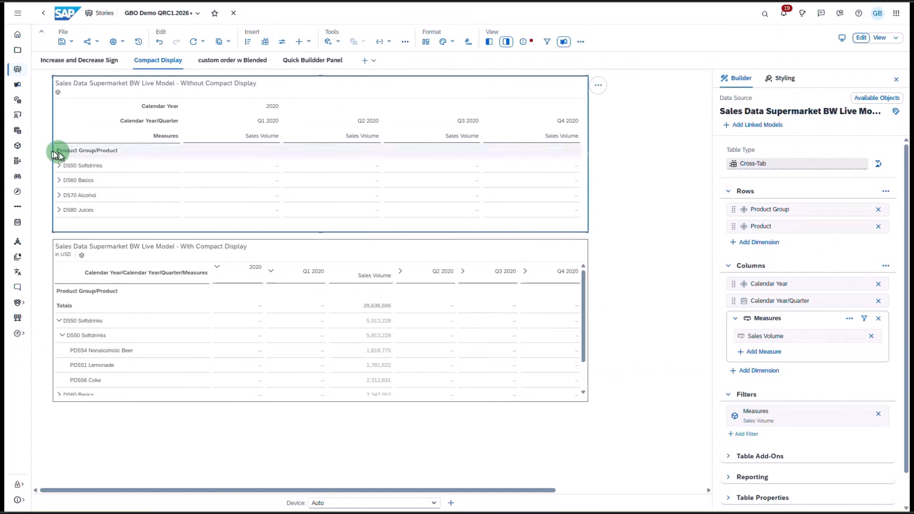
click(59, 166)
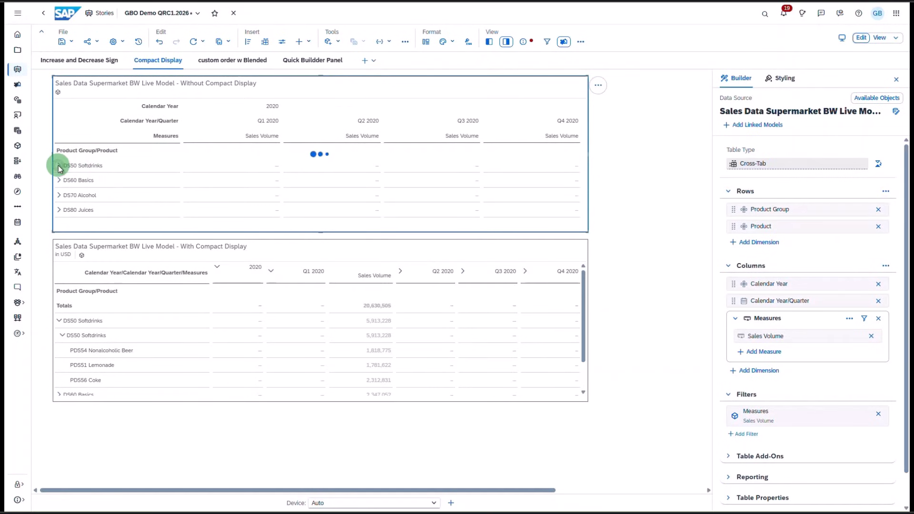
click(62, 180)
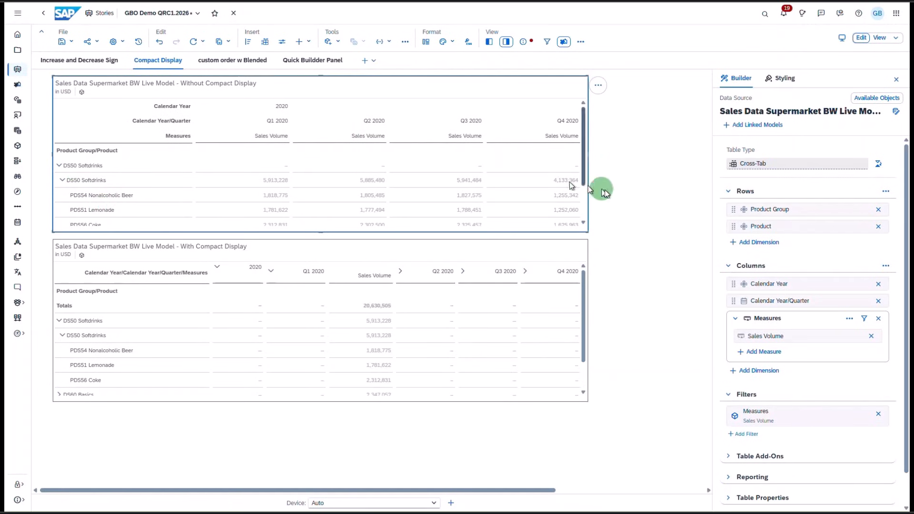
- Enable Compact Display for the same table's columns
click(886, 266)
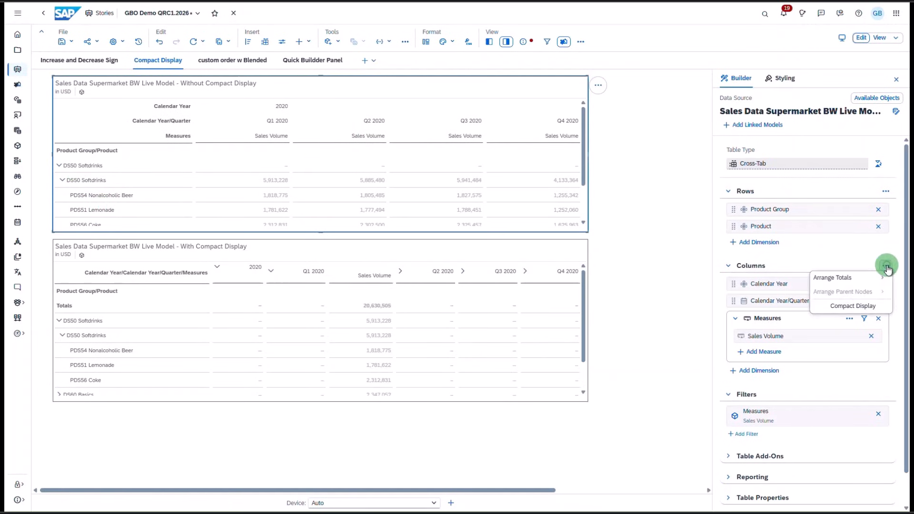
click(859, 310)
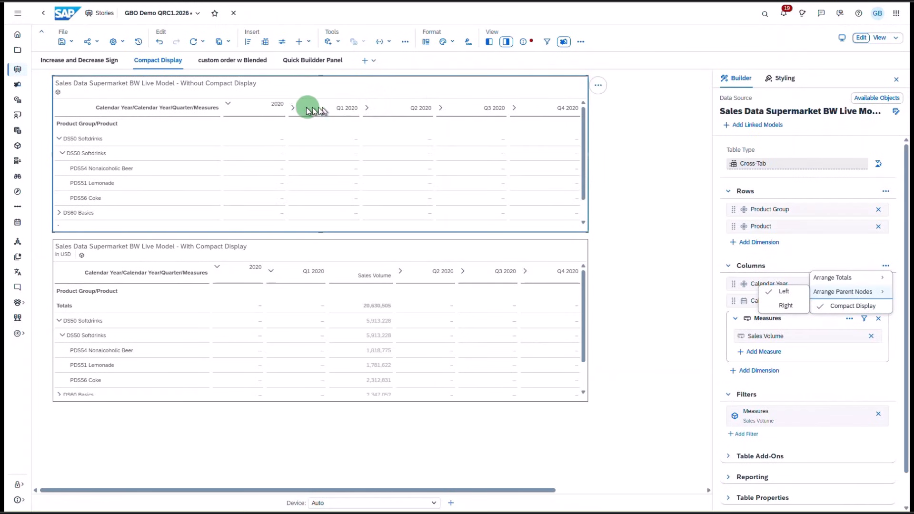
click(294, 108)
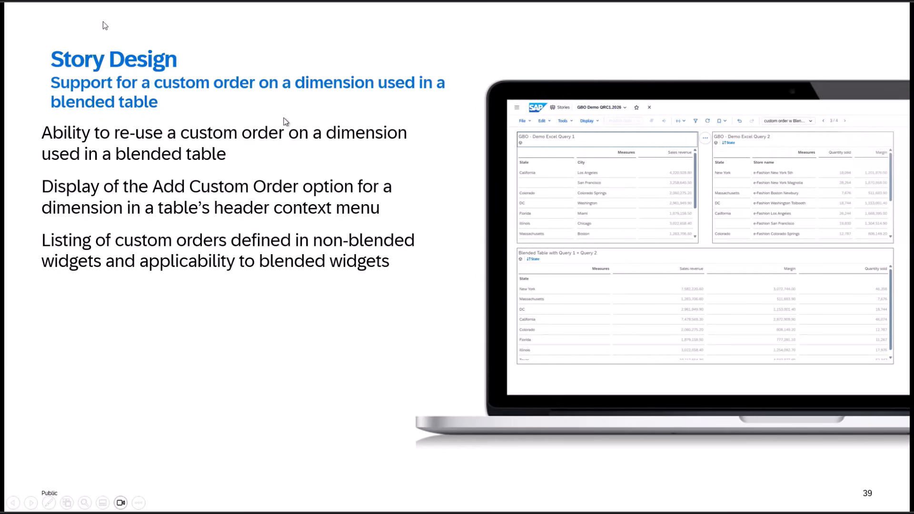
click(441, 457)
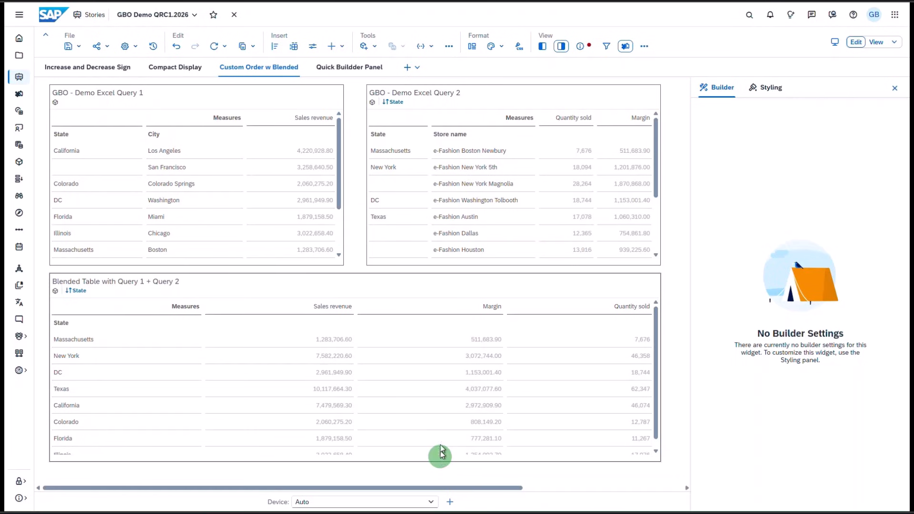
- Sort the State dimension of the GBO - Demo Excel Query 2 table by Custom Order 1
click(380, 180)
click(386, 138)
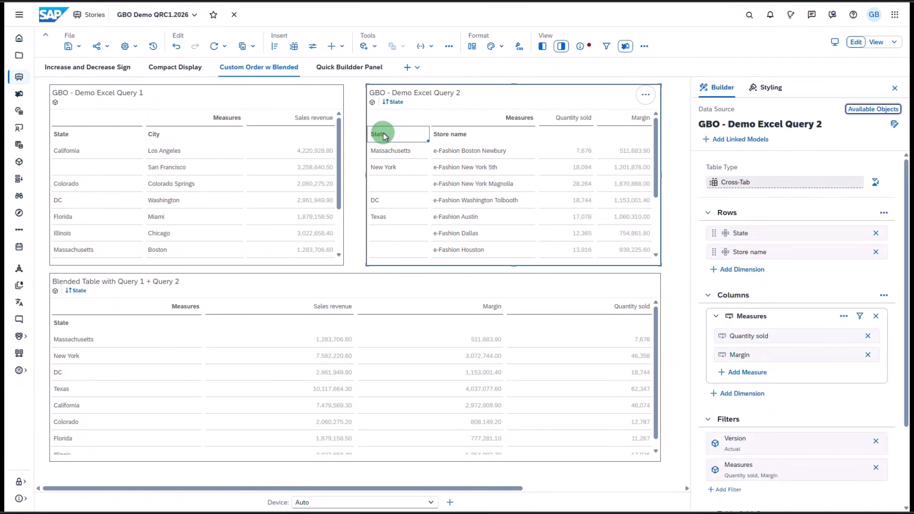
right_click(384, 136)
click(409, 155)
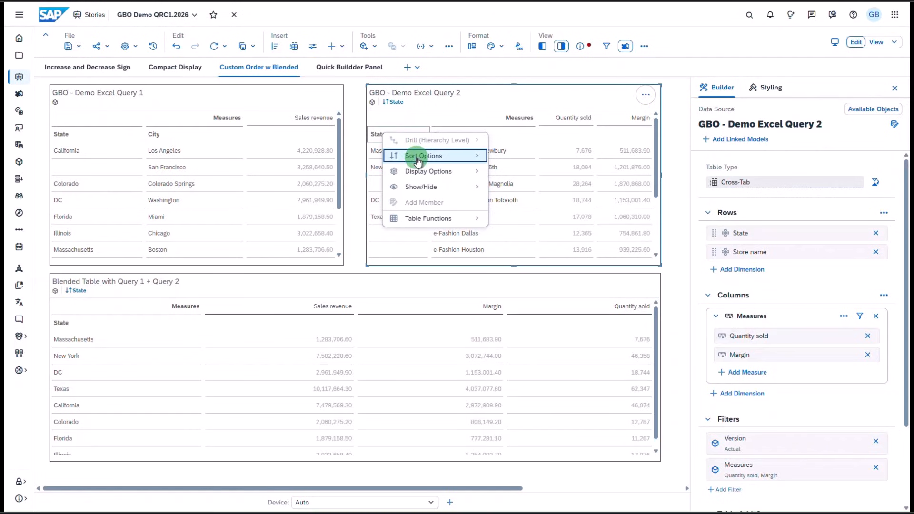
click(526, 222)
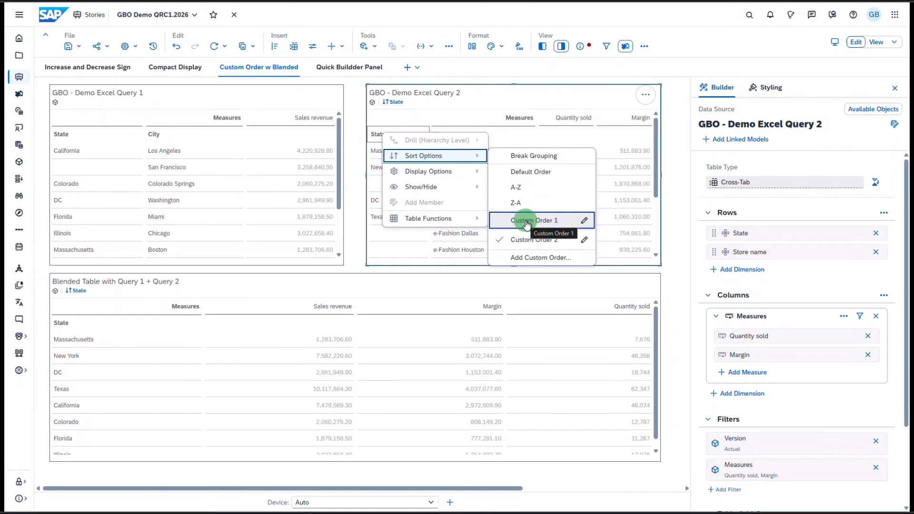
click(526, 222)
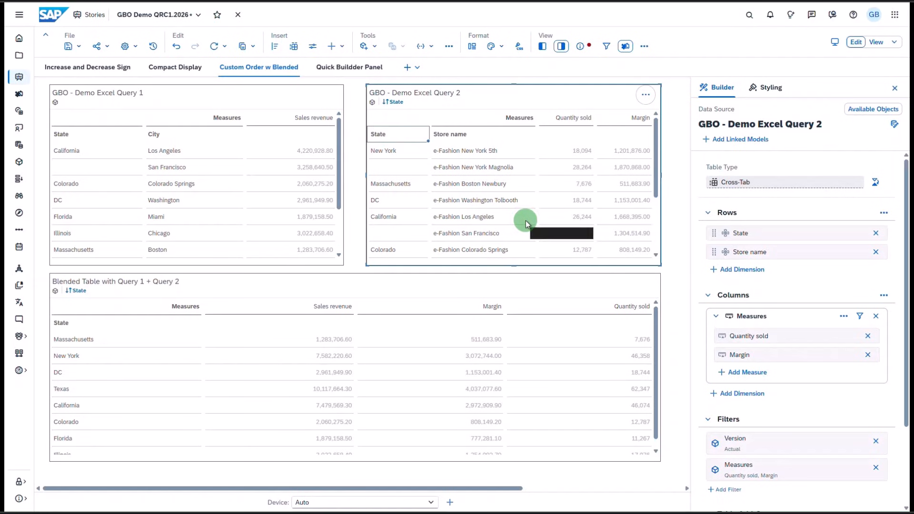
- Sort the State dimension of the blended table by Custom Order 1
click(347, 285)
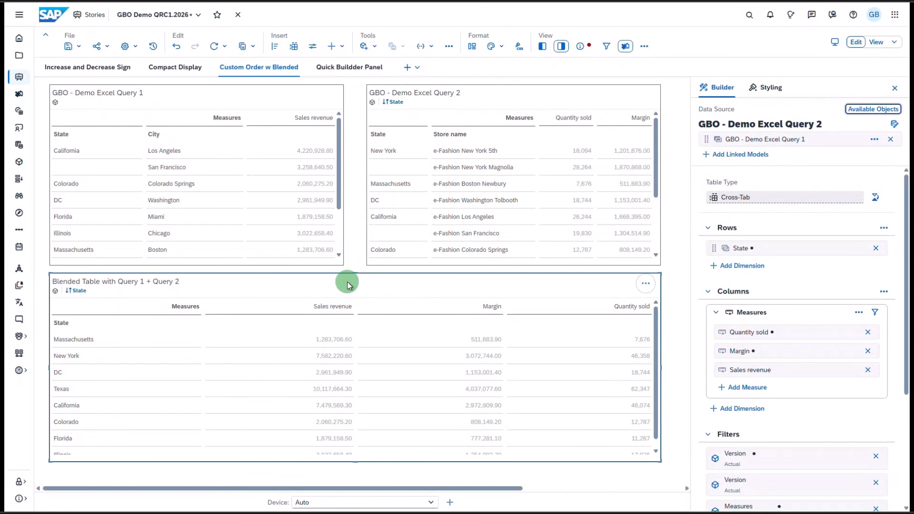
mouse_move(752, 250)
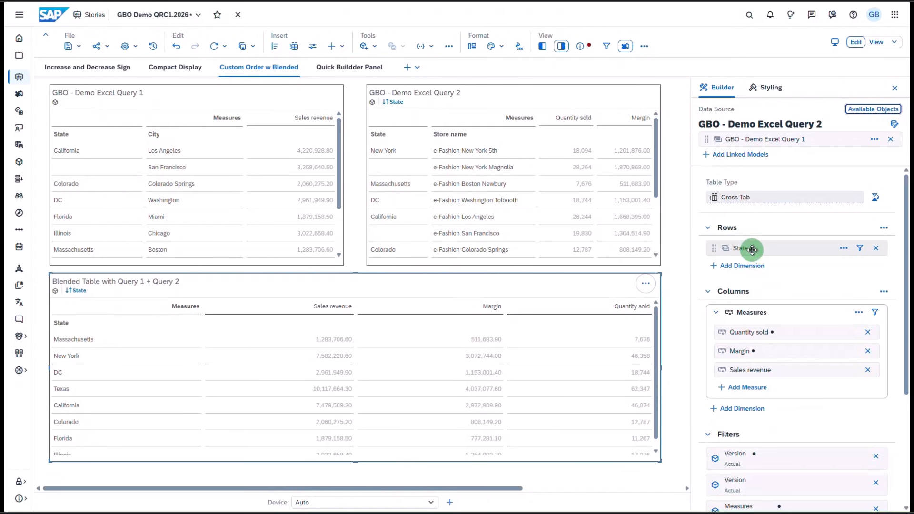
mouse_move(824, 120)
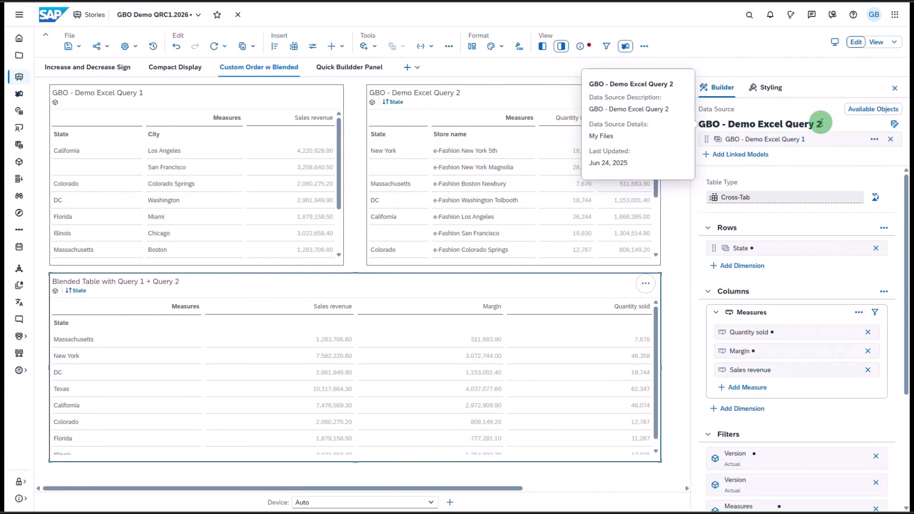
click(71, 325)
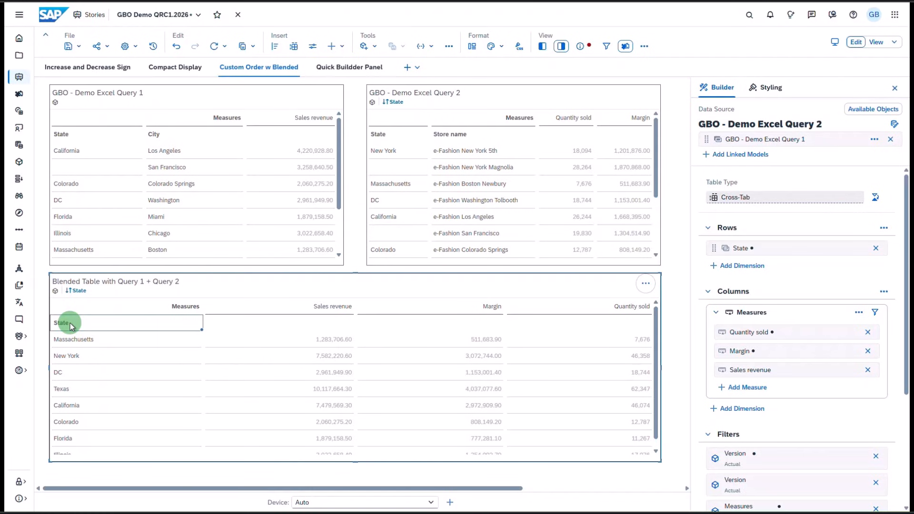
right_click(70, 326)
click(101, 347)
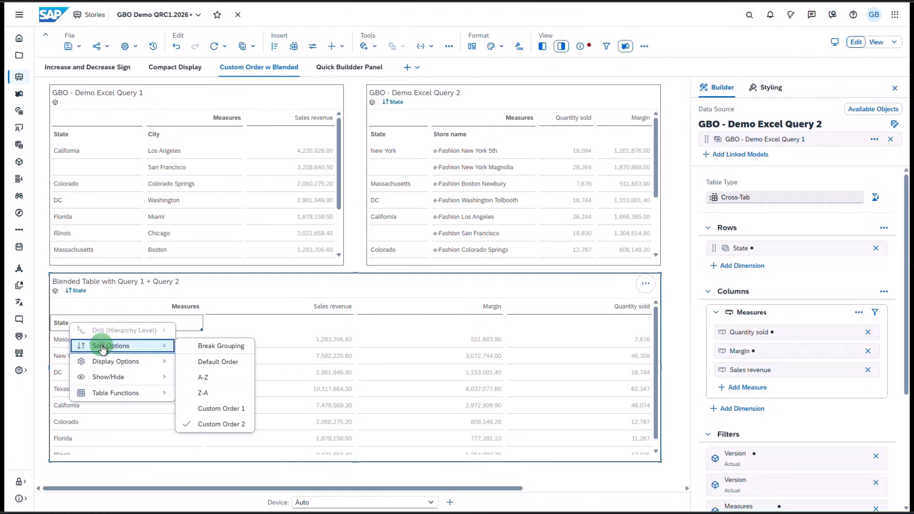
click(212, 408)
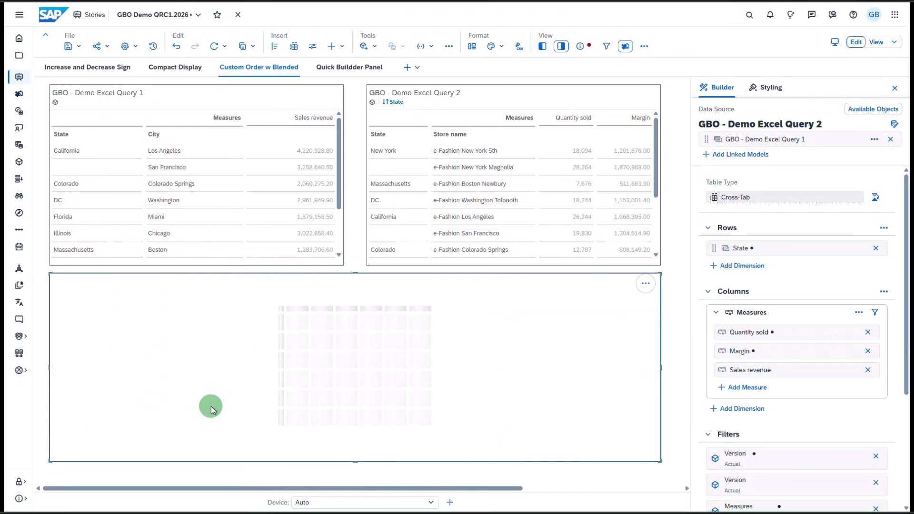
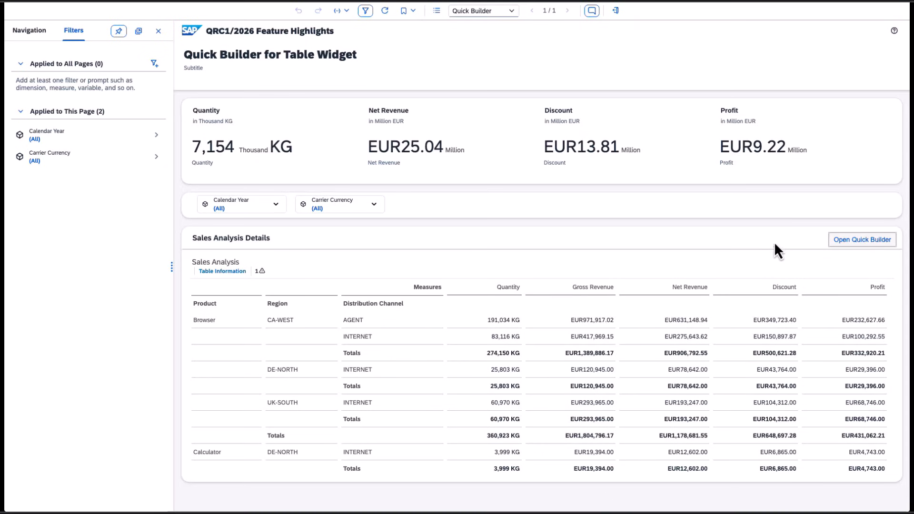
- Open the Quick Builder for the Sales Analysis table from its context menu
click(850, 267)
click(880, 267)
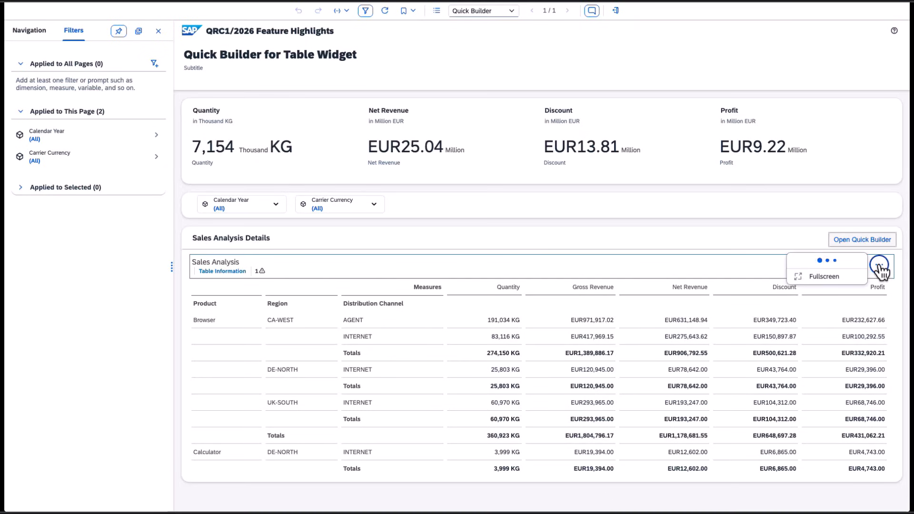
mouse_move(872, 265)
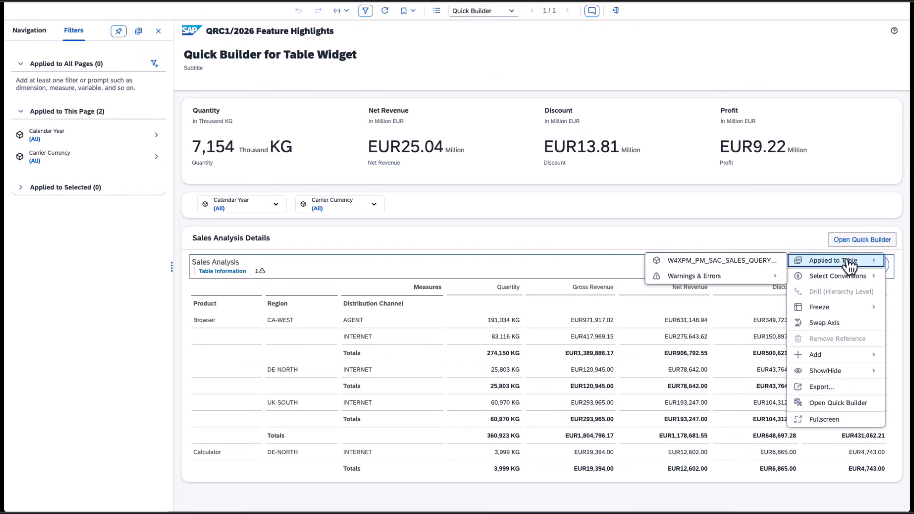
click(840, 402)
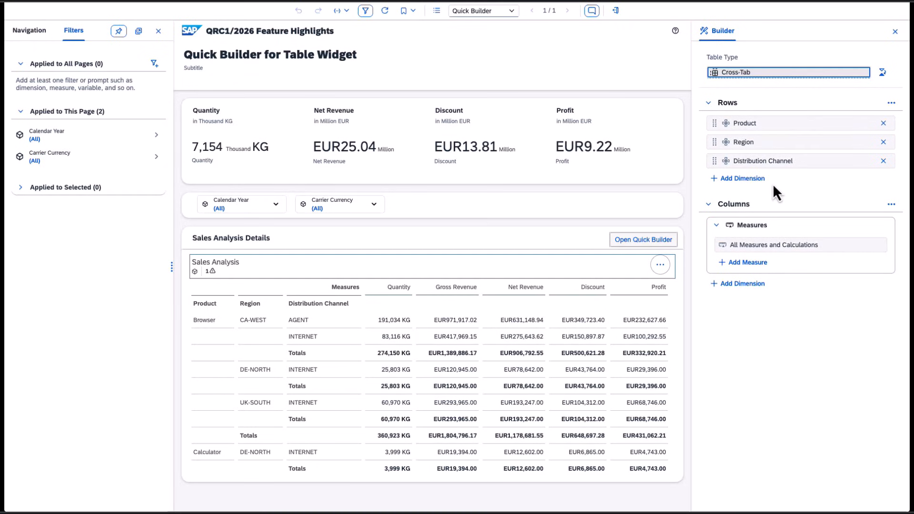
- Add the Division dimension to the table's rows
click(741, 179)
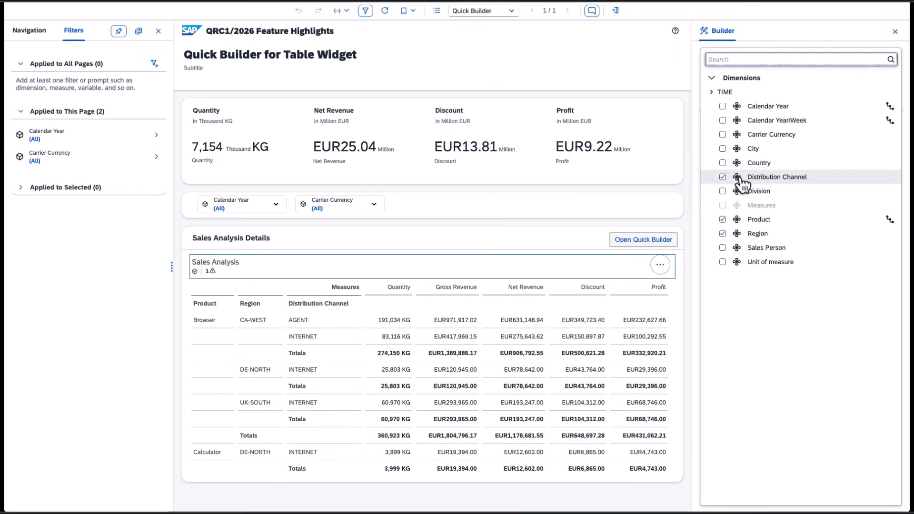
click(723, 191)
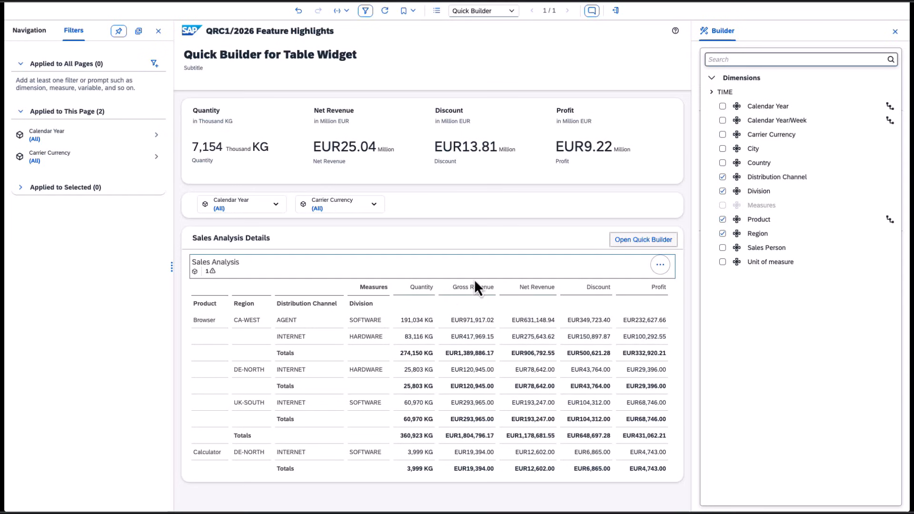
click(668, 67)
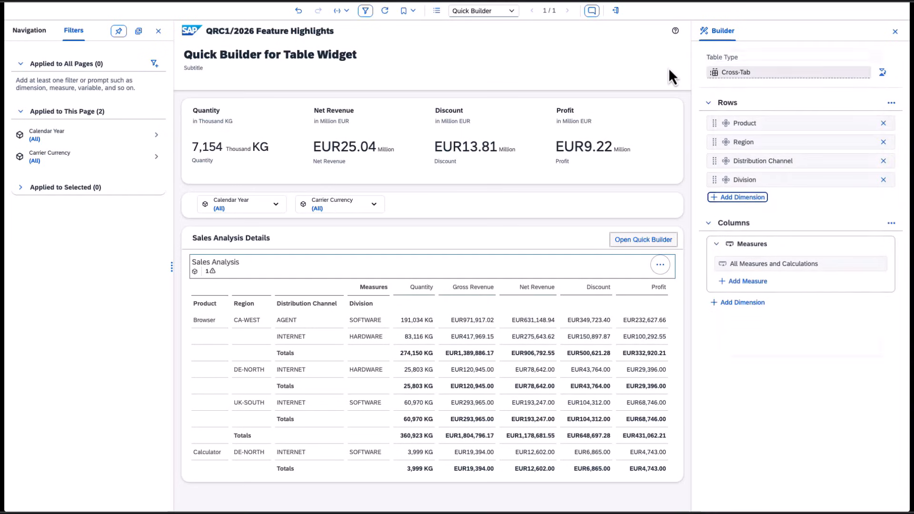
- Show totals for the Division dimension in the rows
mouse_move(839, 182)
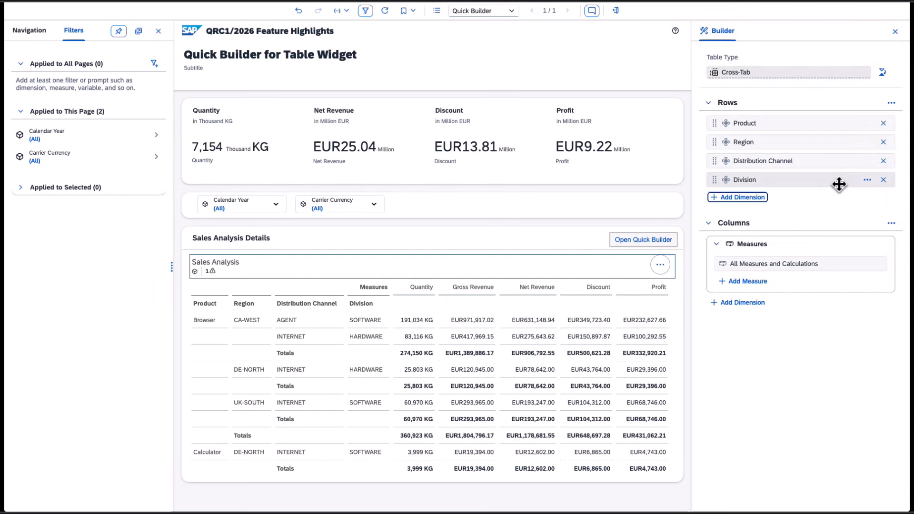
click(868, 184)
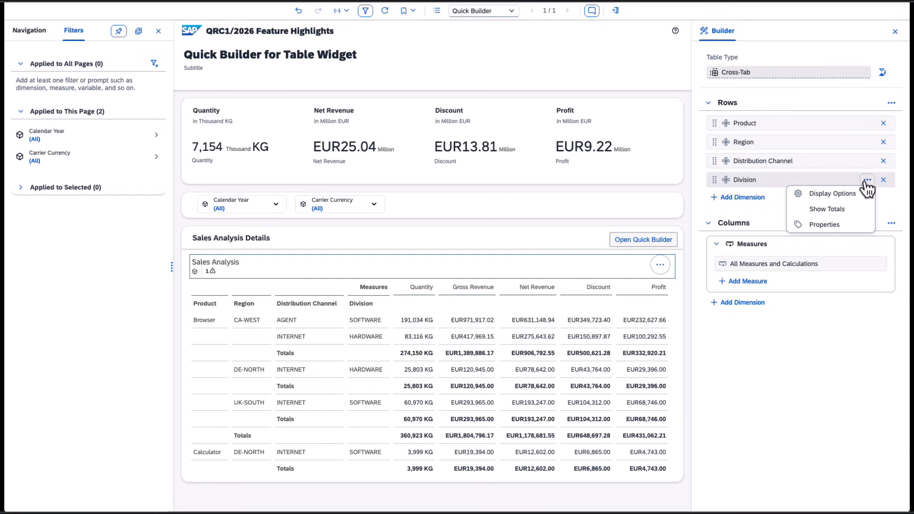
mouse_move(861, 202)
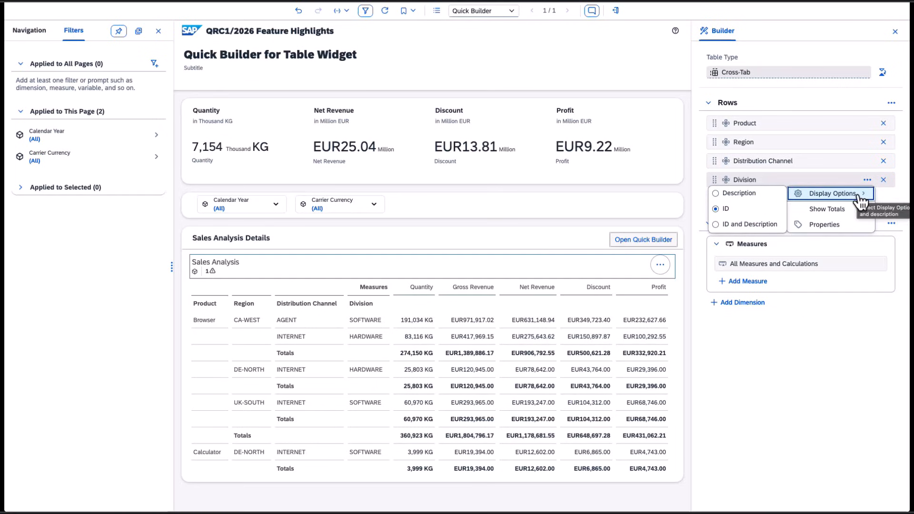
click(816, 210)
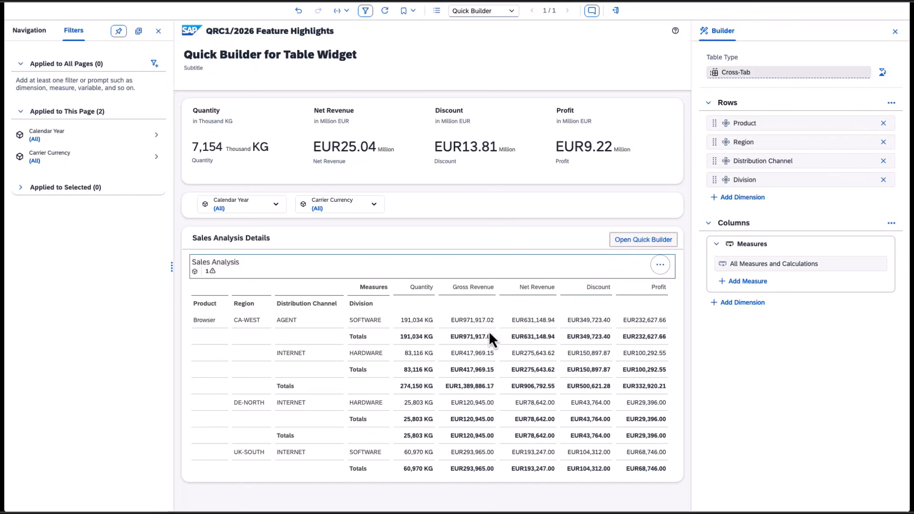
click(868, 180)
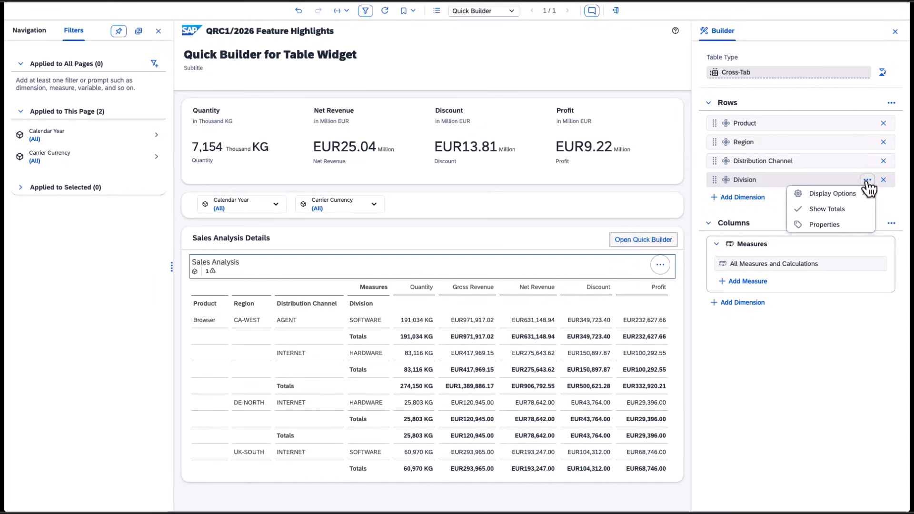
click(838, 226)
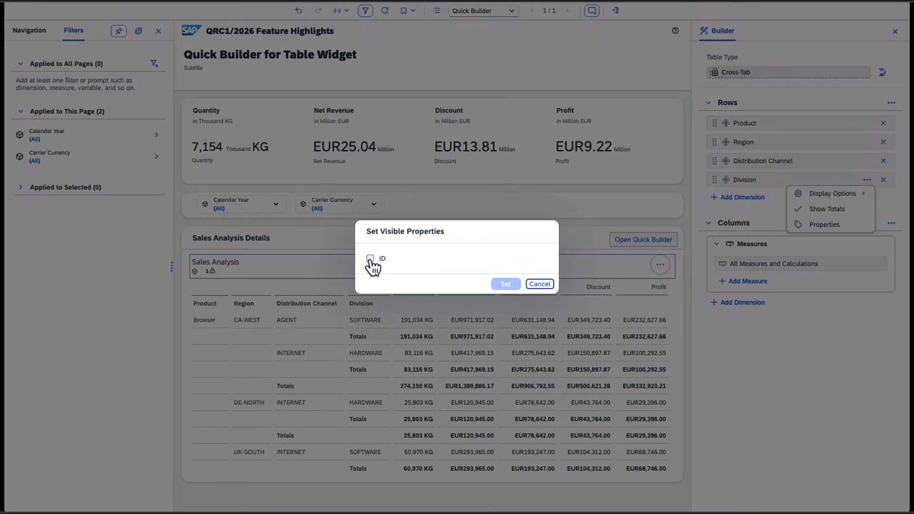
click(541, 284)
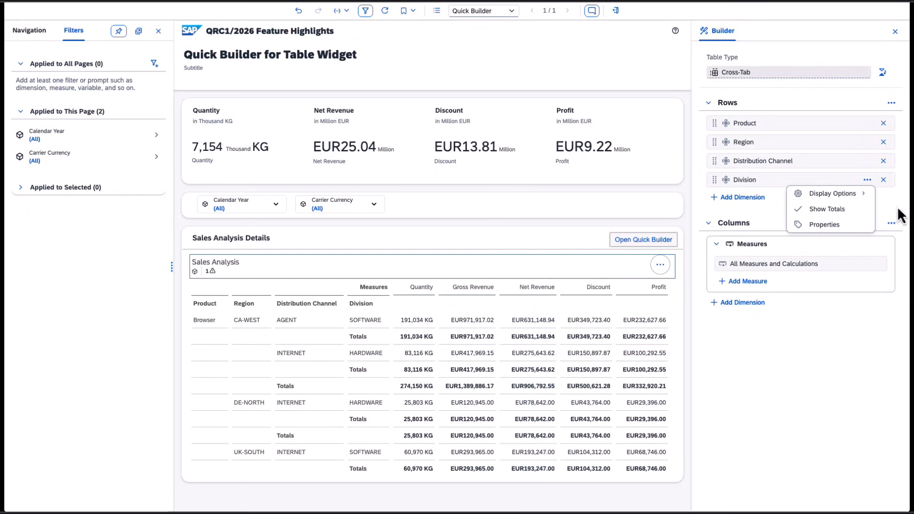
- Arrange the row totals at the top
click(891, 104)
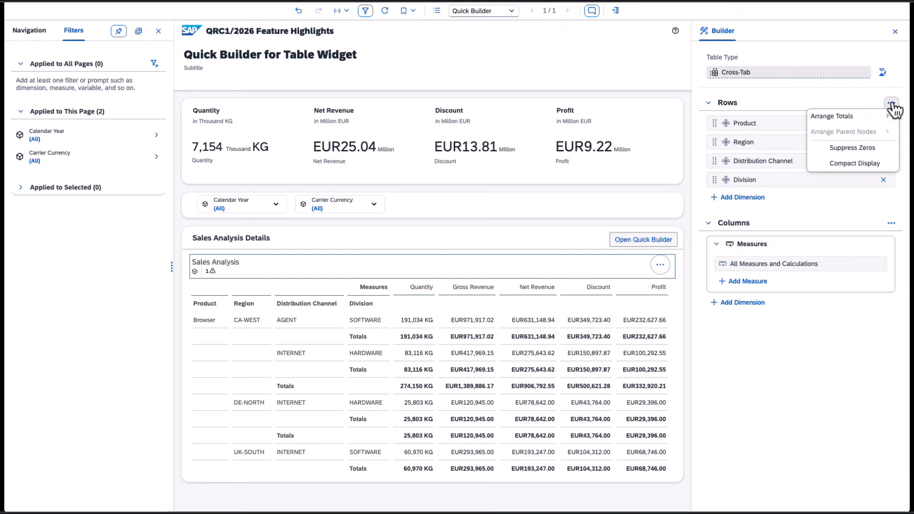
mouse_move(888, 123)
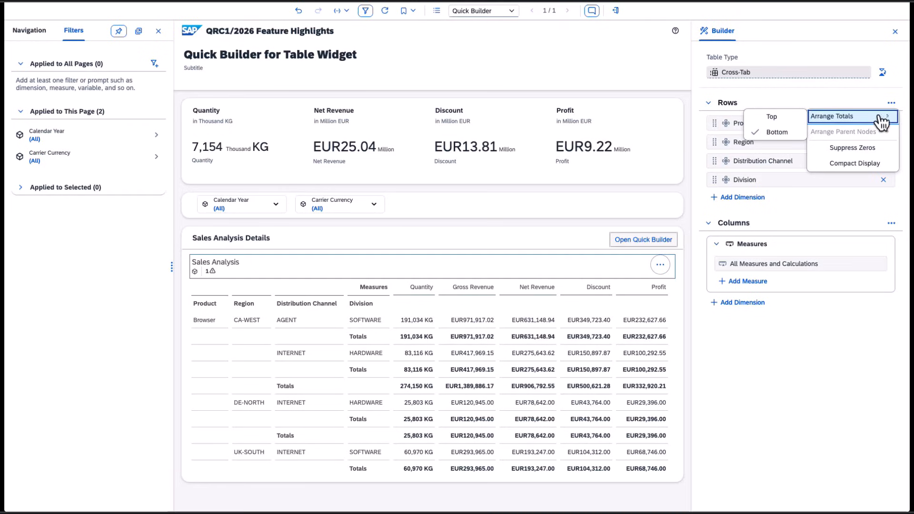
click(793, 117)
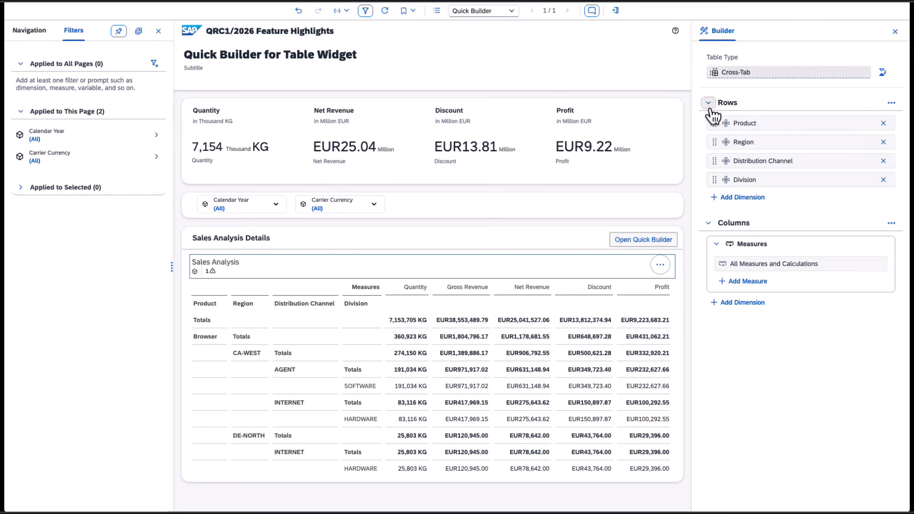
- Enable Compact Display for the rows and expand Browser, CA-WEST and AGENT
click(891, 102)
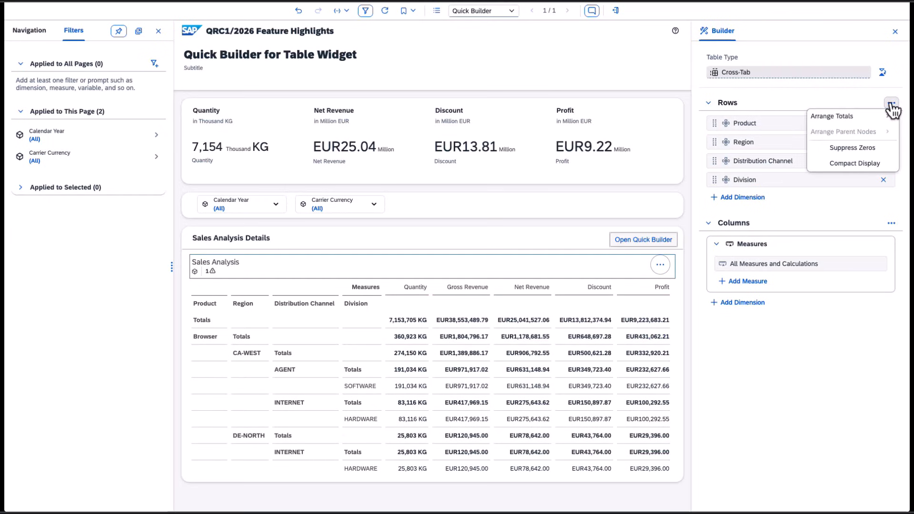
click(863, 166)
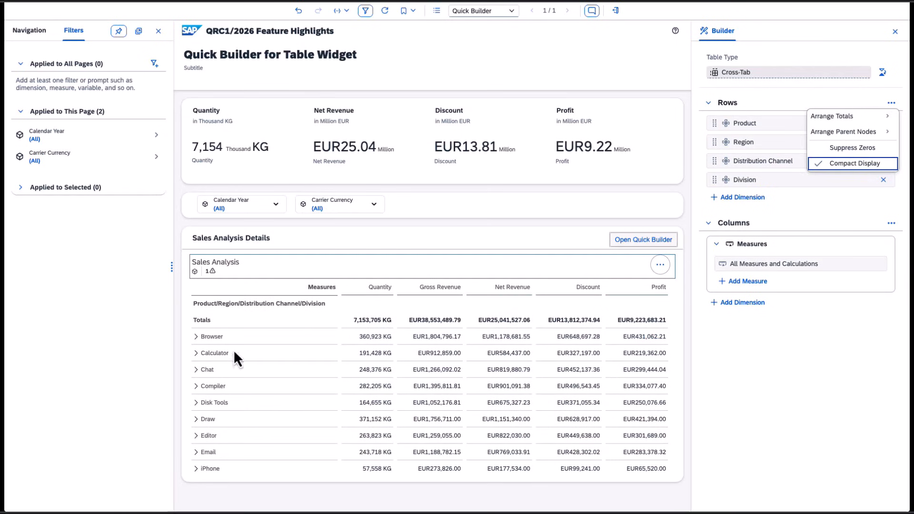
click(195, 337)
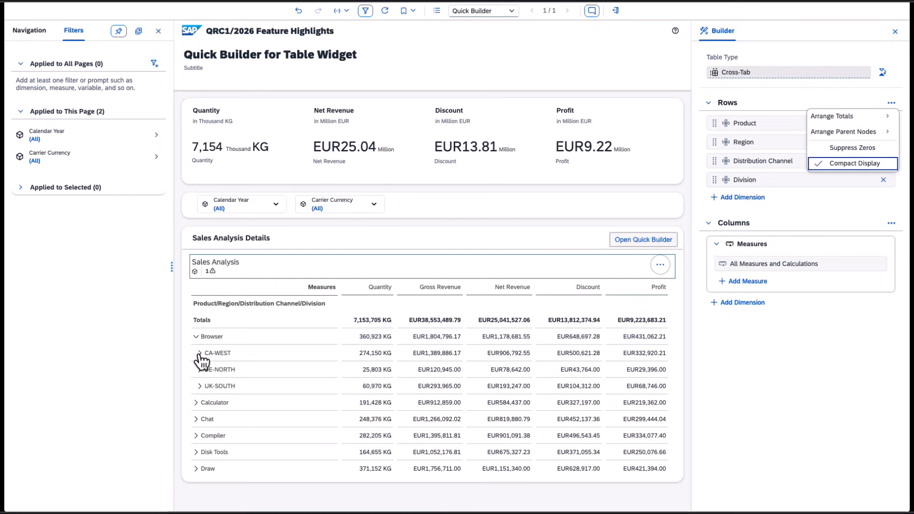
click(200, 353)
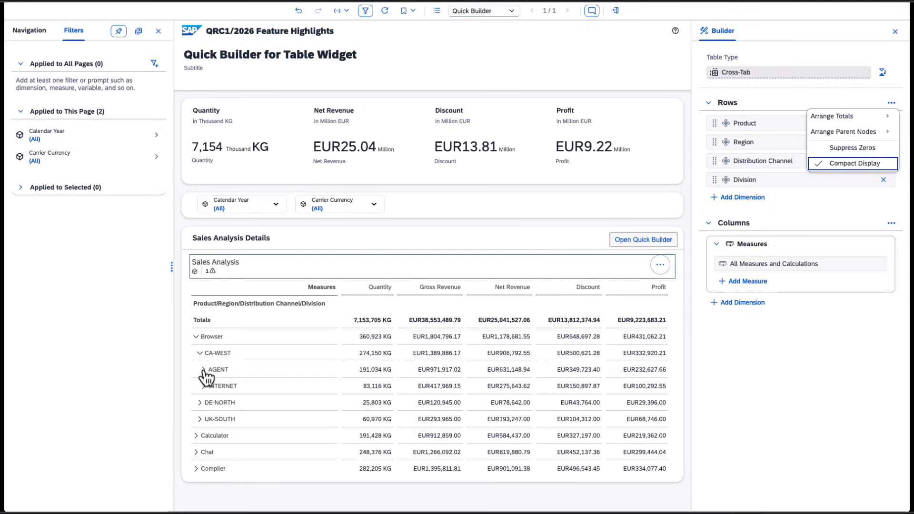
click(203, 370)
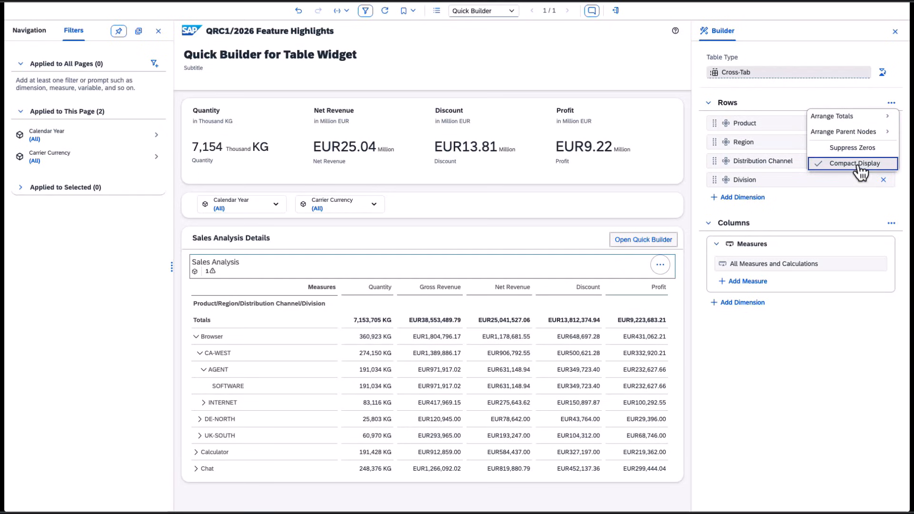
- Try to arrange the row parent nodes below their children
mouse_move(859, 135)
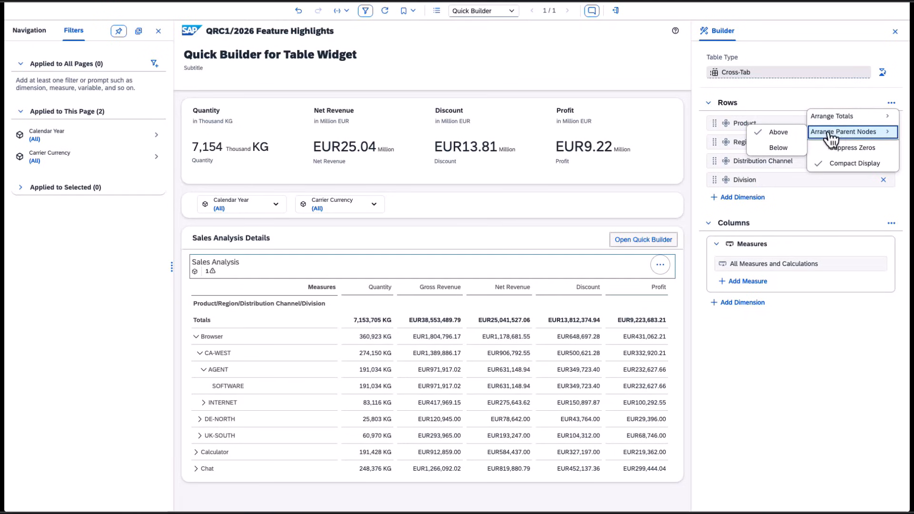
click(777, 154)
click(808, 387)
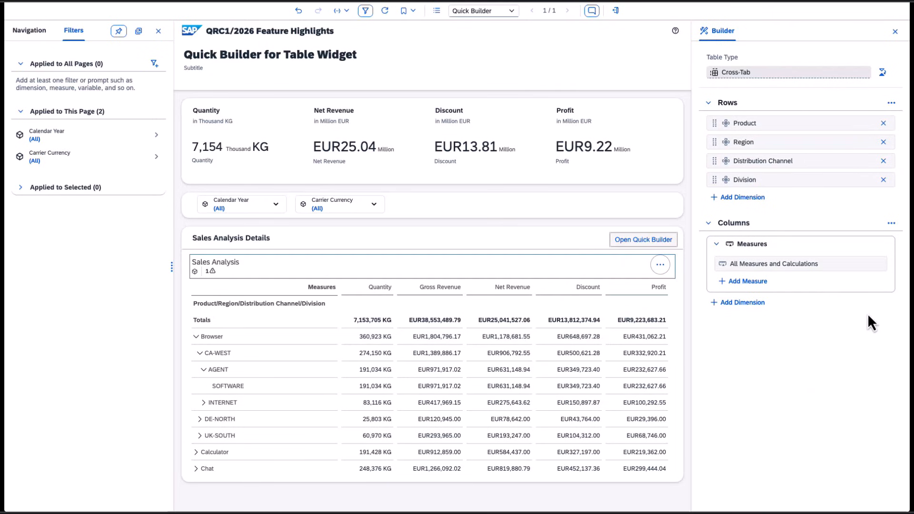
- Replace all measures in the columns with Net Revenue, Quantity and Discount
click(757, 282)
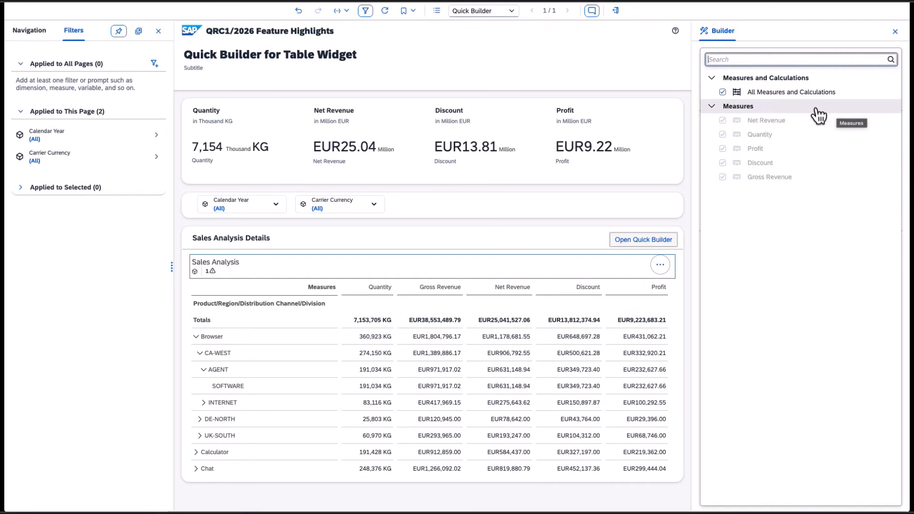
click(724, 93)
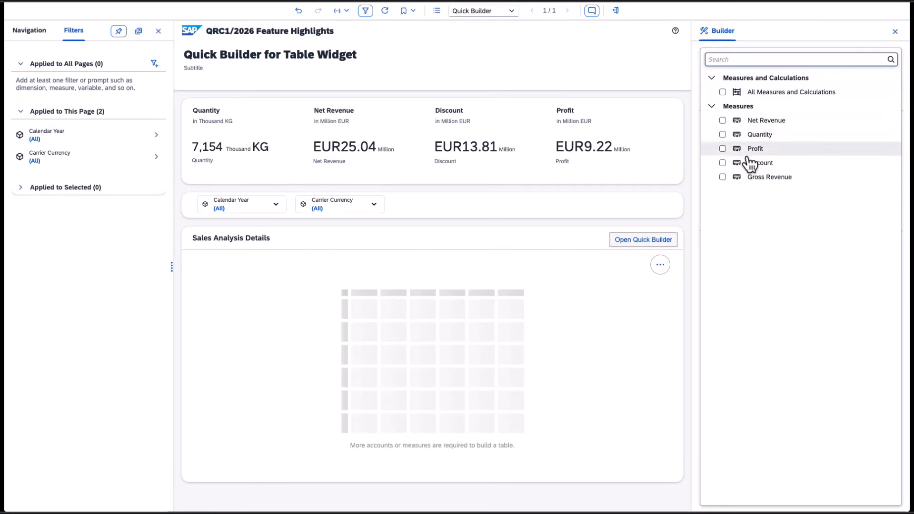
click(723, 120)
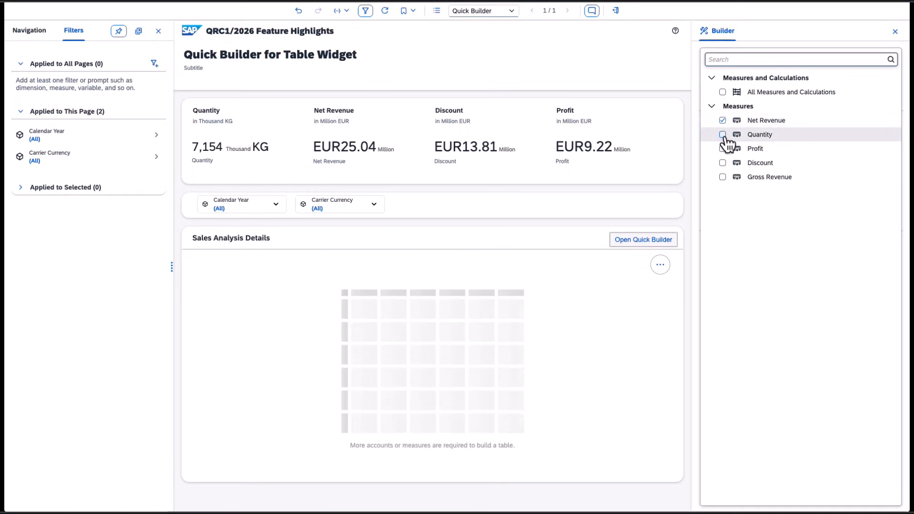
click(723, 135)
click(724, 163)
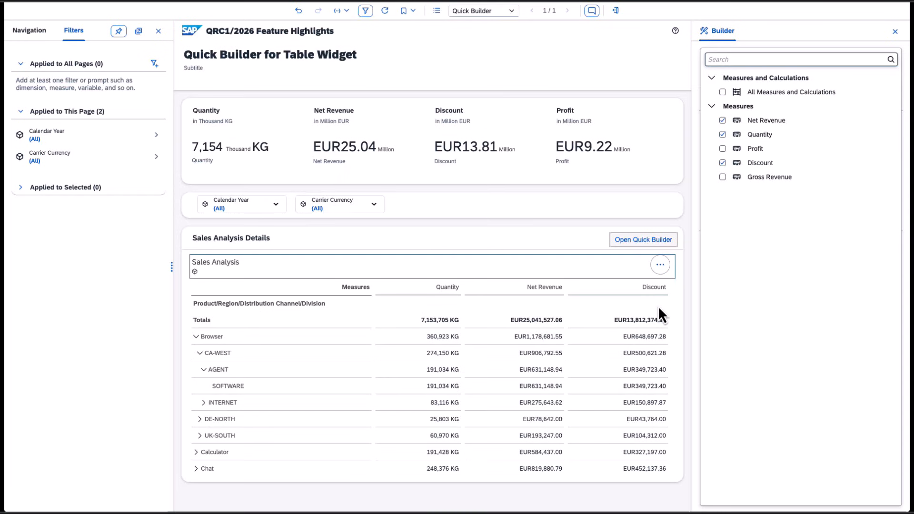
- Close the Quick Builder and reopen it from the Sales Analysis Details section
click(896, 33)
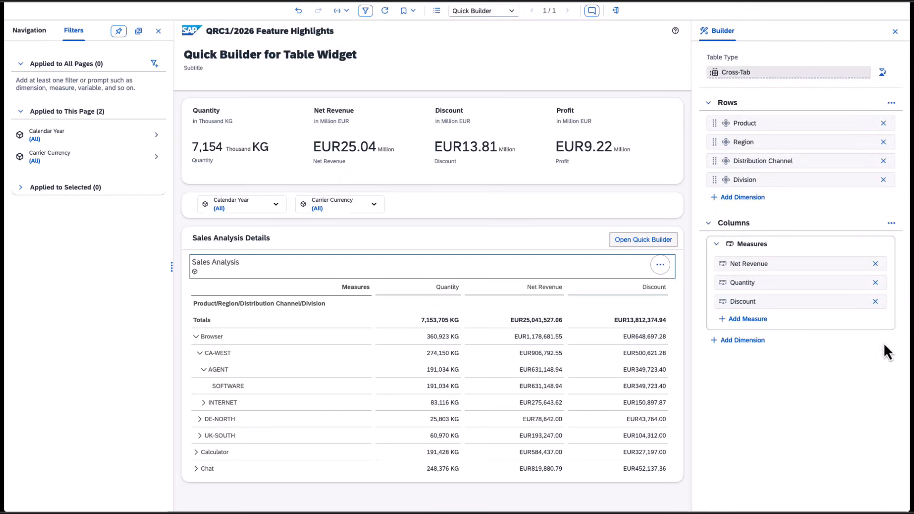
click(896, 33)
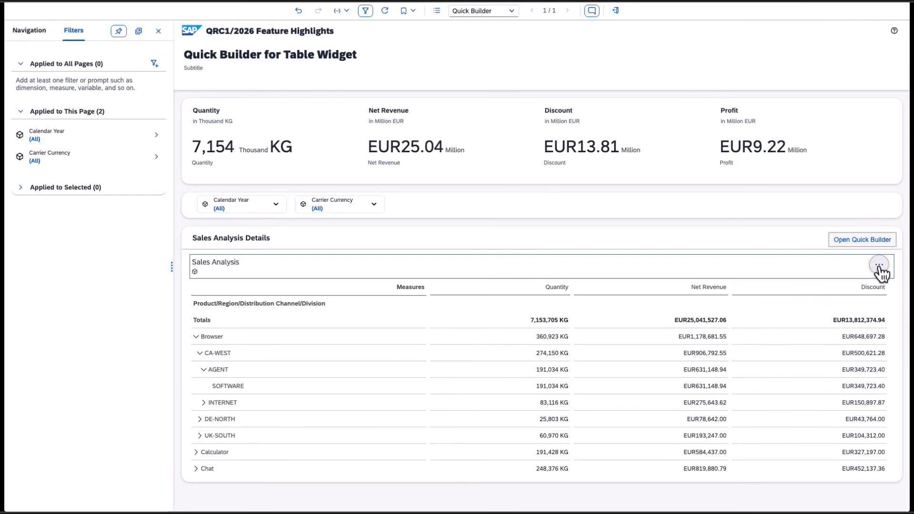
click(880, 266)
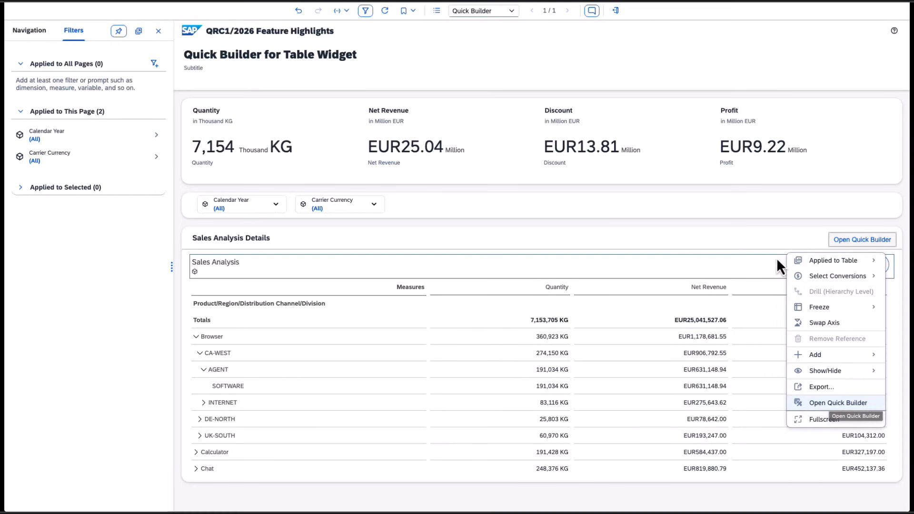
mouse_move(825, 371)
click(808, 239)
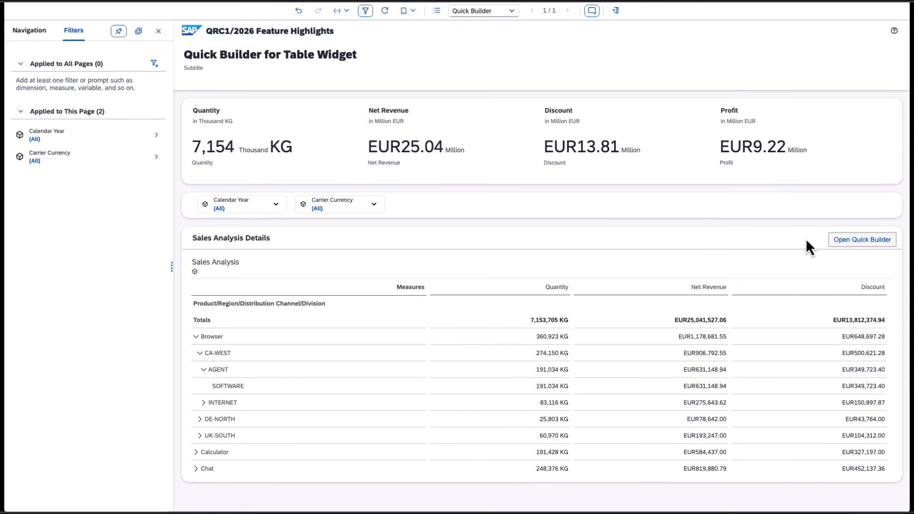
click(864, 241)
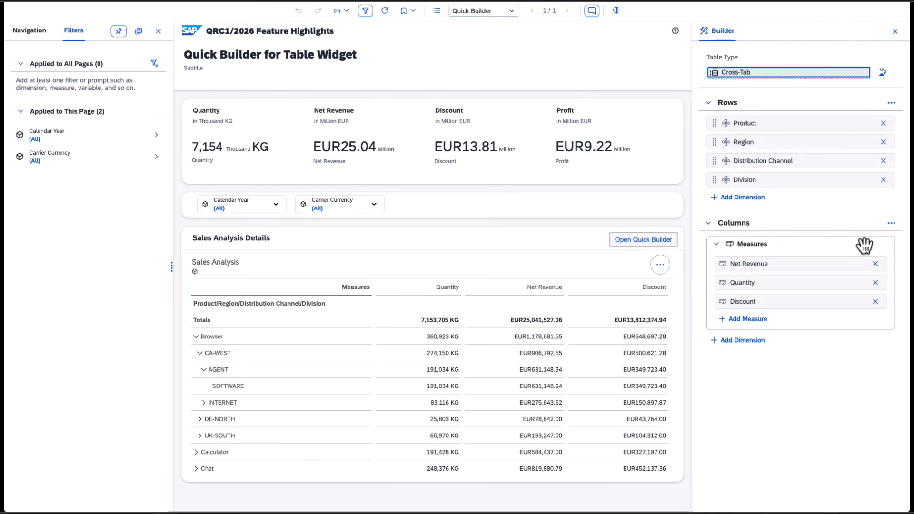
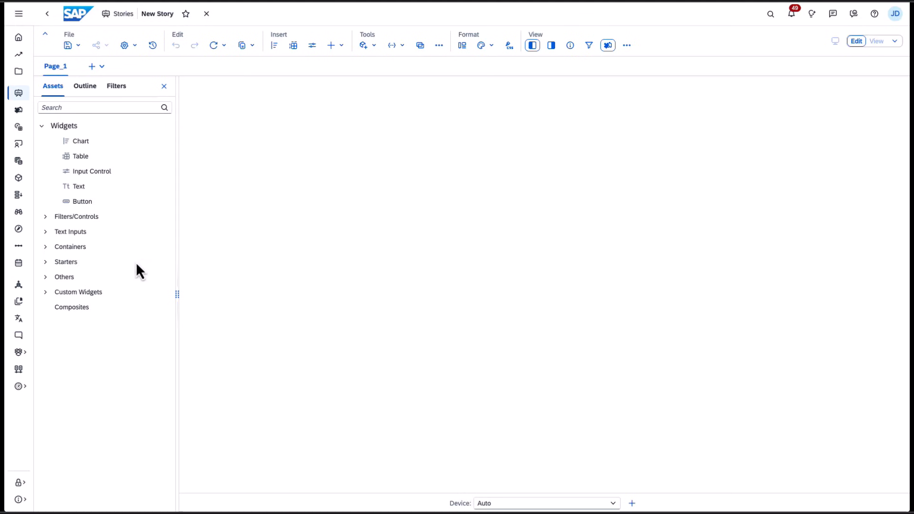
- Search the composite import list for "original" and import the 2026.01_Composite_SaveAsReplace_Original composite into the assets
click(163, 307)
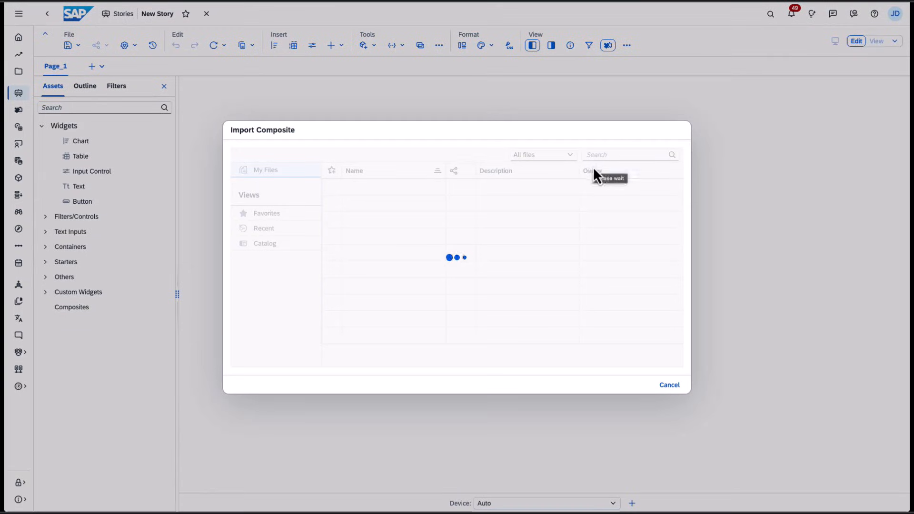
click(604, 155)
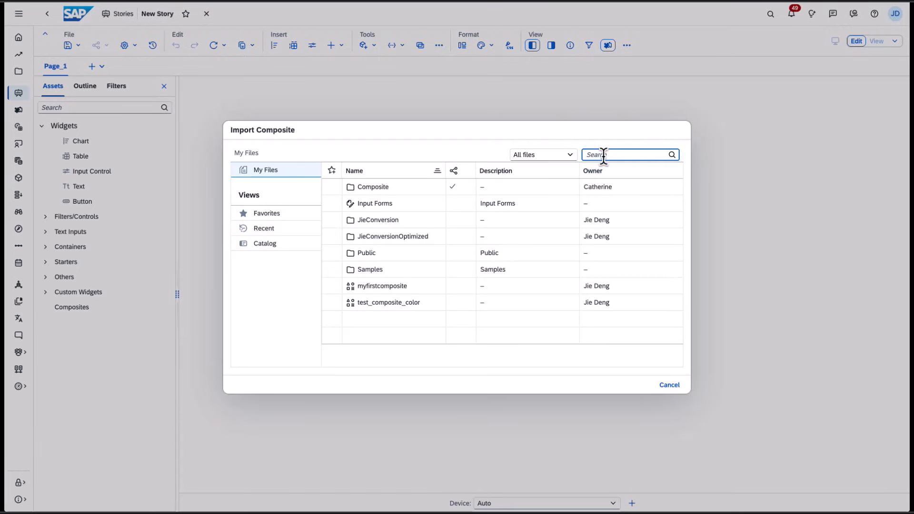
text(origin)
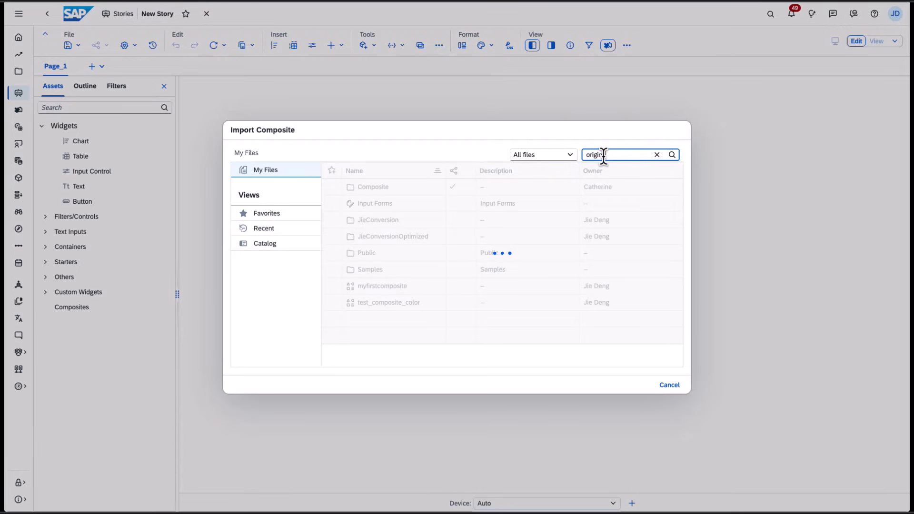
text(al)
click(404, 210)
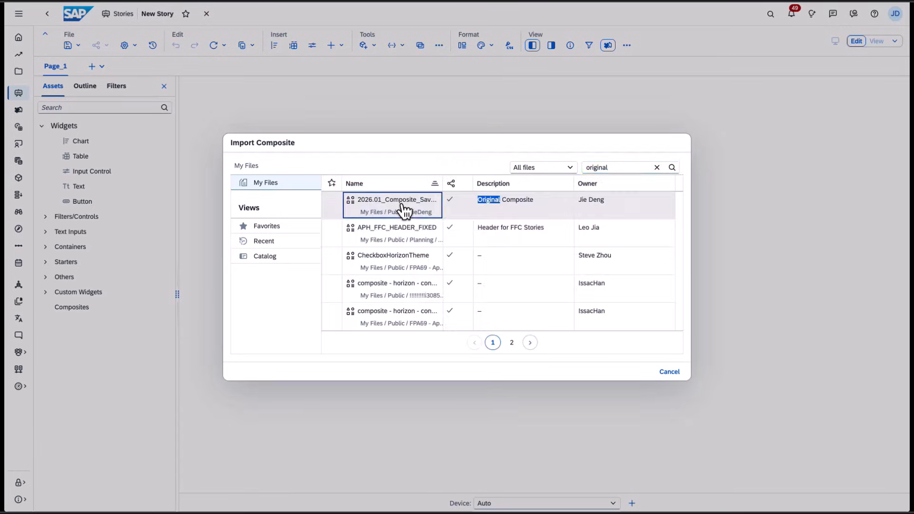
click(403, 206)
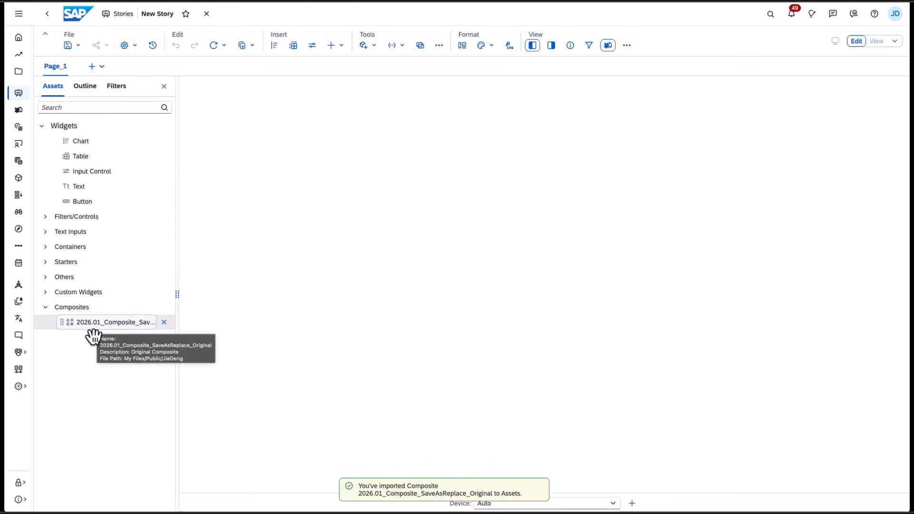
- Place the imported composite on the page and open the data source options for its exposed BestRunJuice_SampleModel
drag(101, 332, 256, 127)
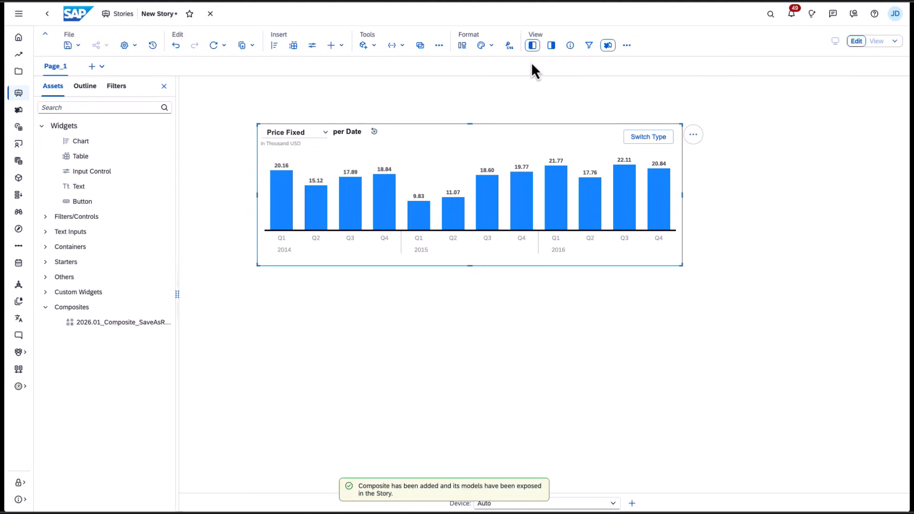
click(377, 46)
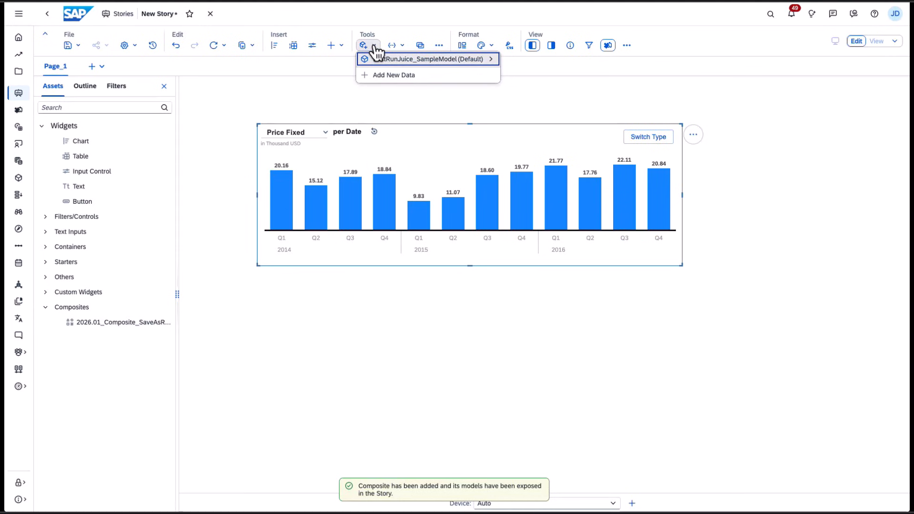
click(427, 67)
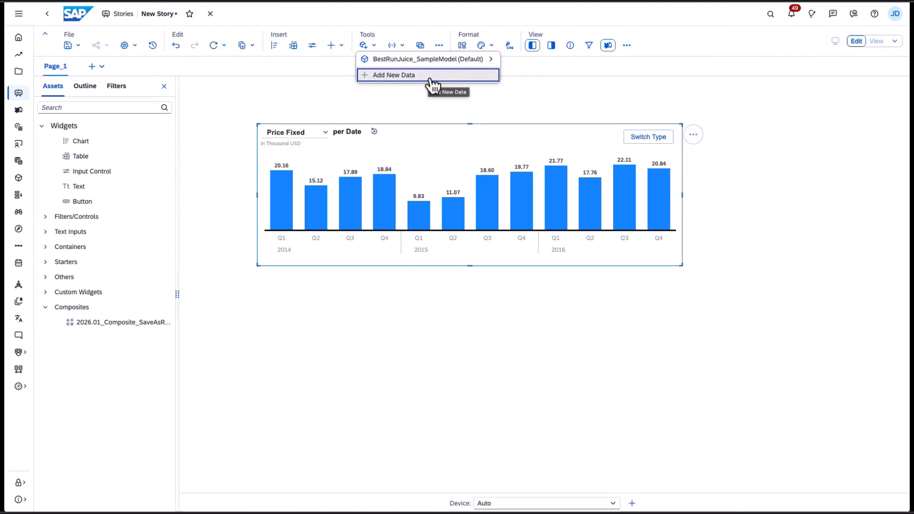
mouse_move(460, 63)
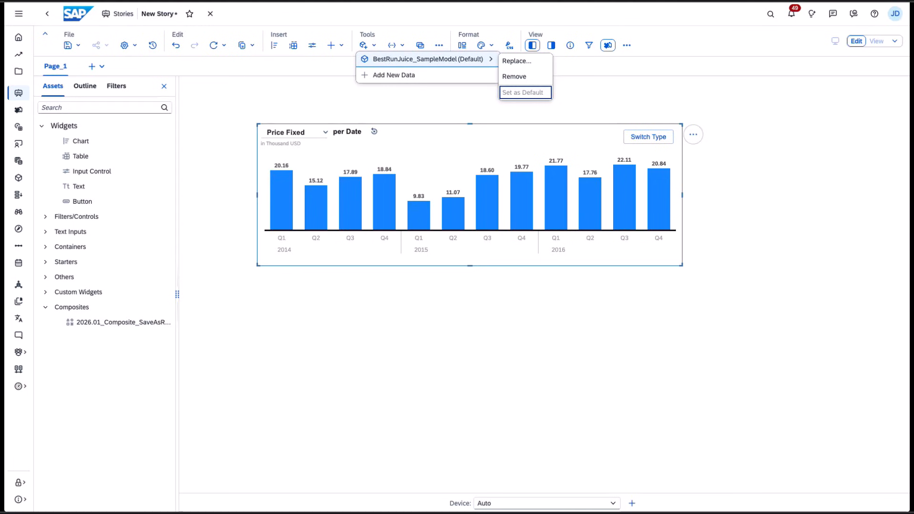
right_click(910, 513)
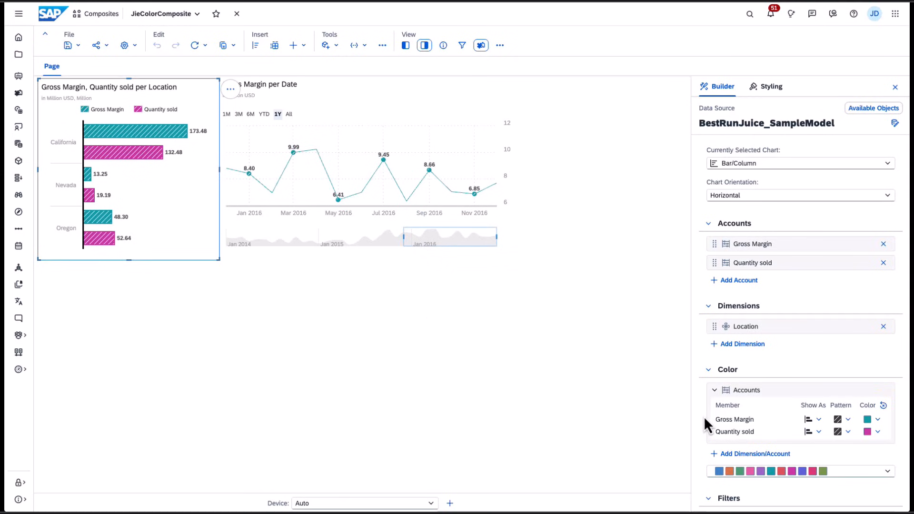
click(819, 421)
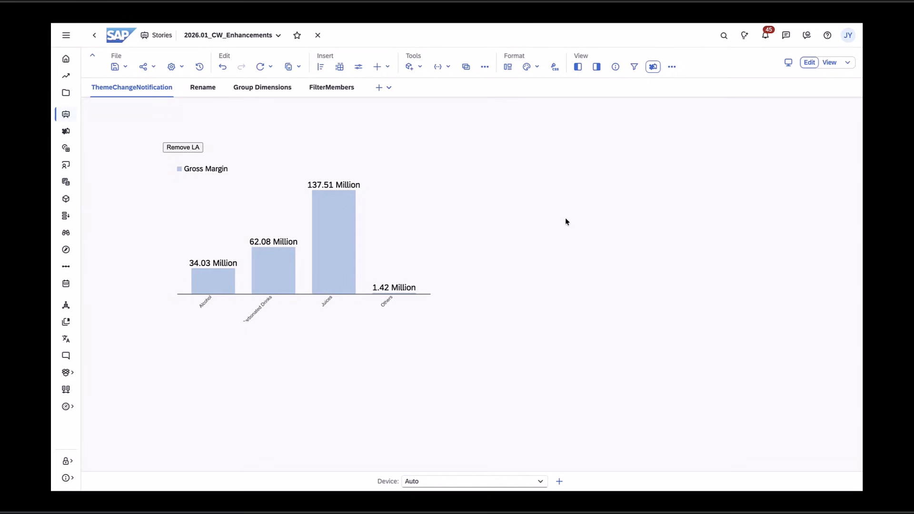
- Open the browser developer tools and locate the onCustomWidgetAfterUpdate function in the custom widget source
key(ctrl+shift+i)
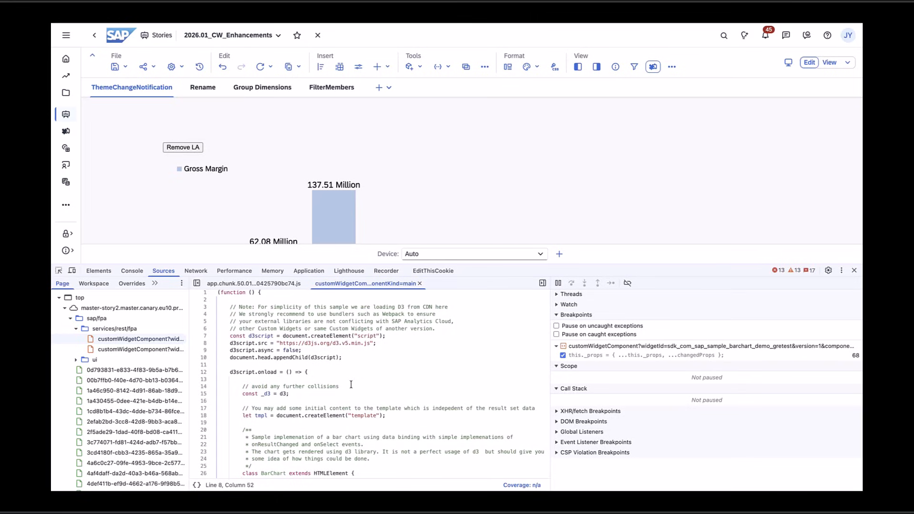
scroll(351, 385, down, 10)
scroll(351, 385, down, 5)
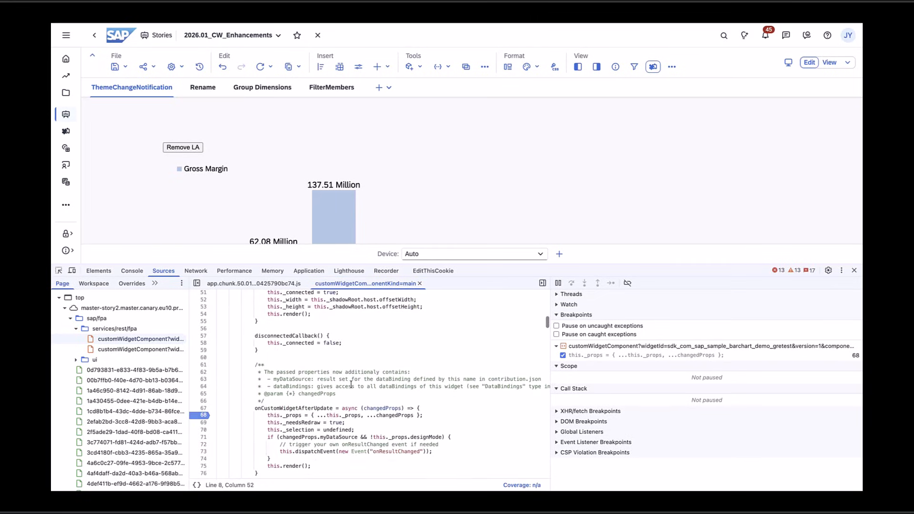
double_click(310, 409)
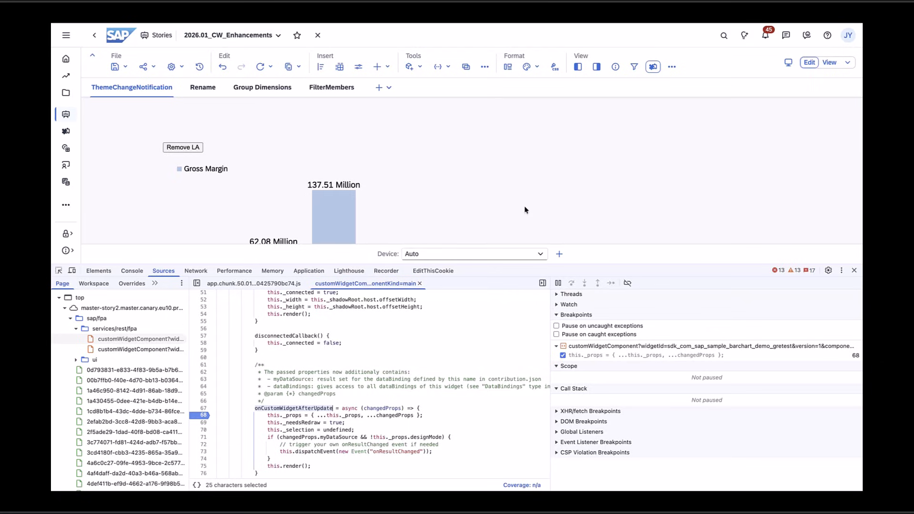
- Apply the newThemeColor2 theme and expand the themeInfo of changedProps at the paused breakpoint
click(538, 70)
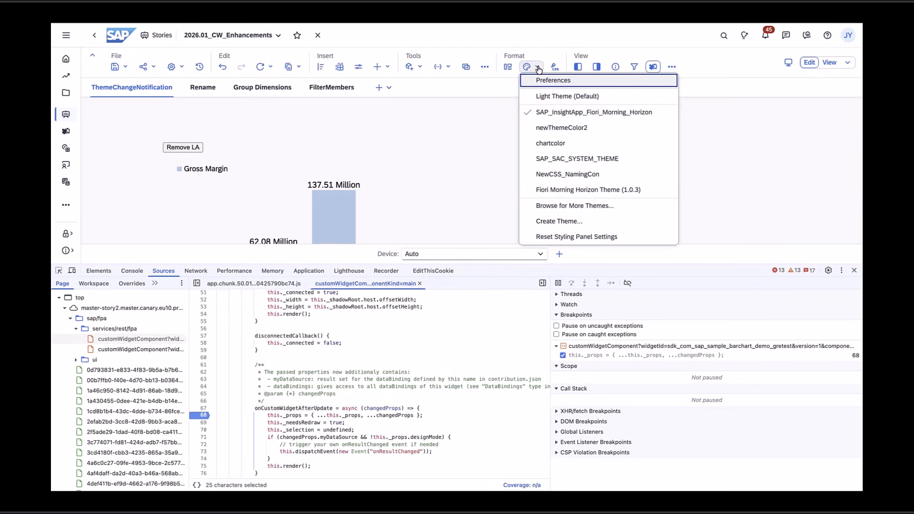
click(552, 129)
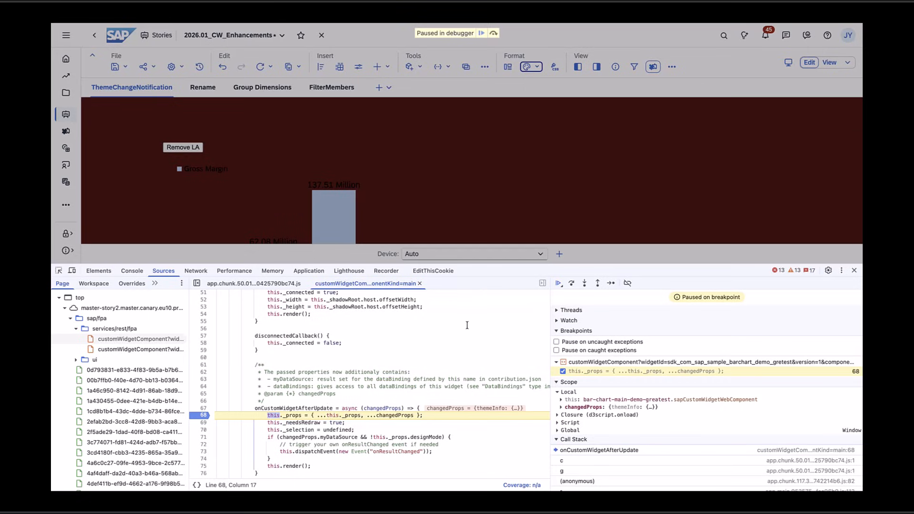
mouse_move(381, 408)
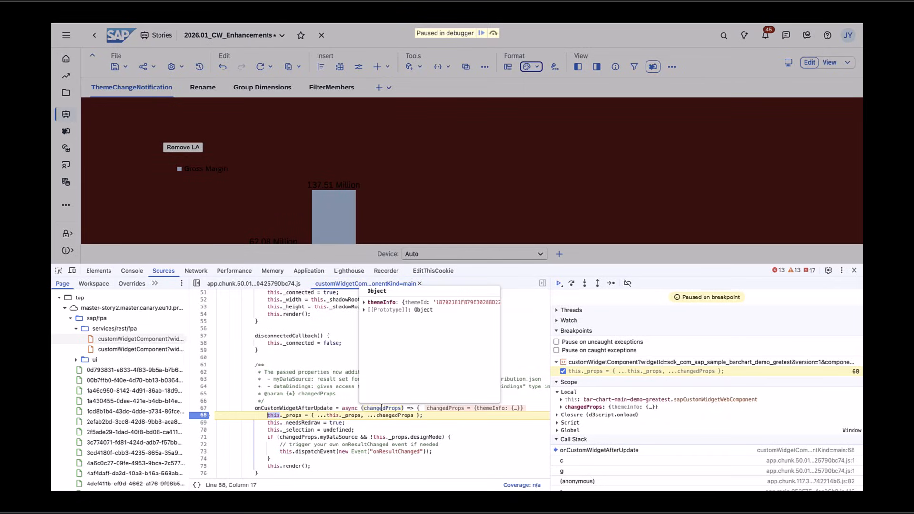
click(365, 302)
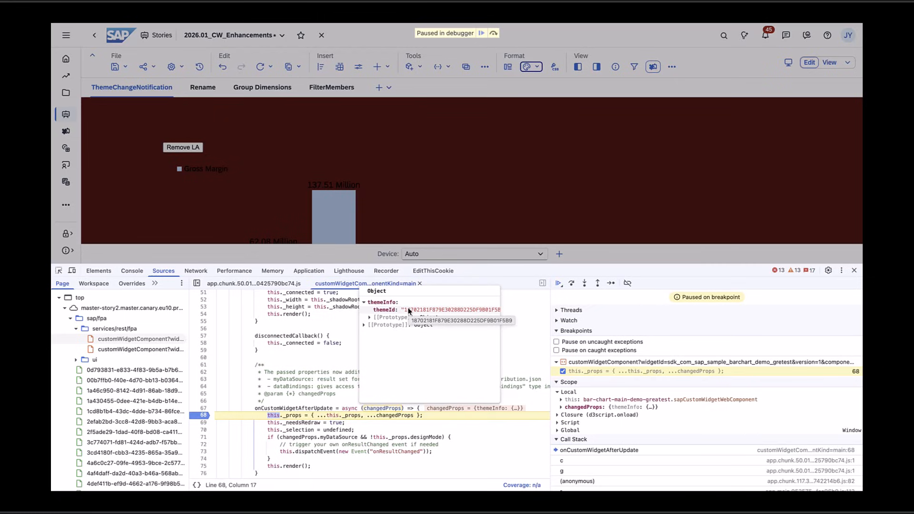
- Resume script execution and switch the theme back to SAP_InsightApp_Fiori_Morning_Horizon
click(482, 34)
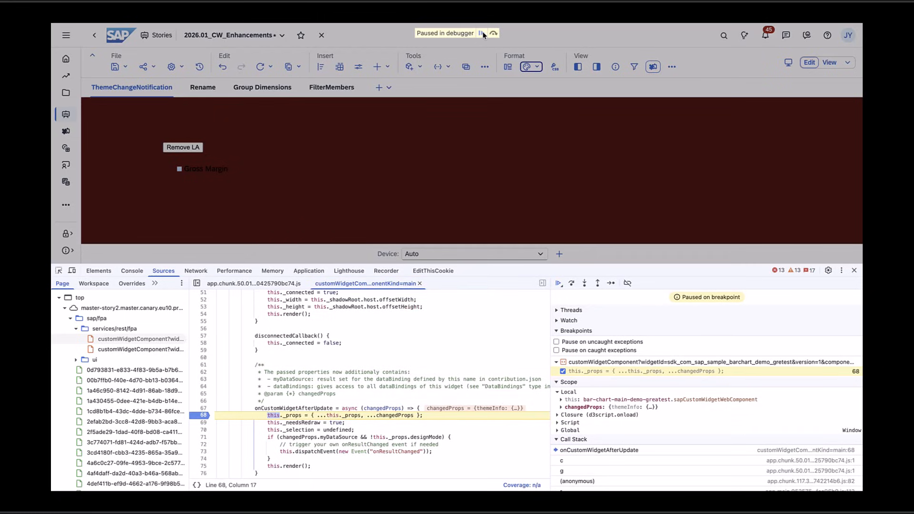
click(482, 34)
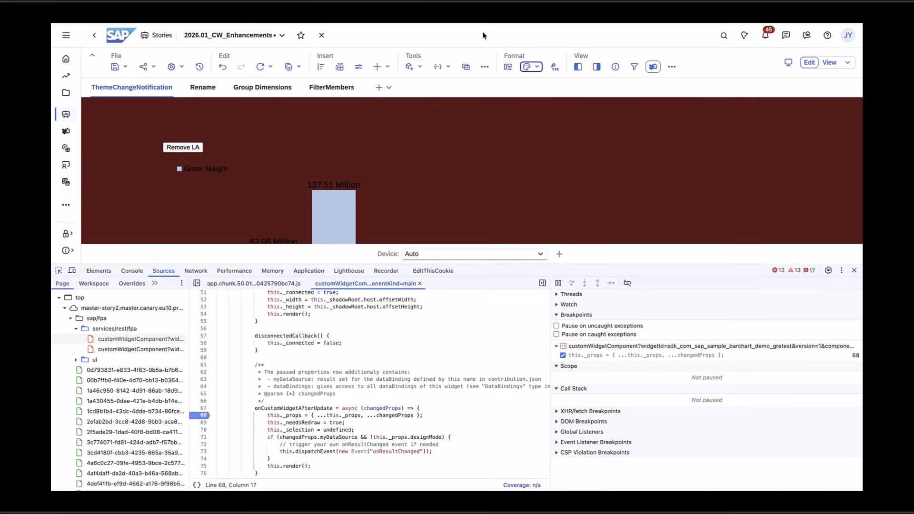
click(540, 69)
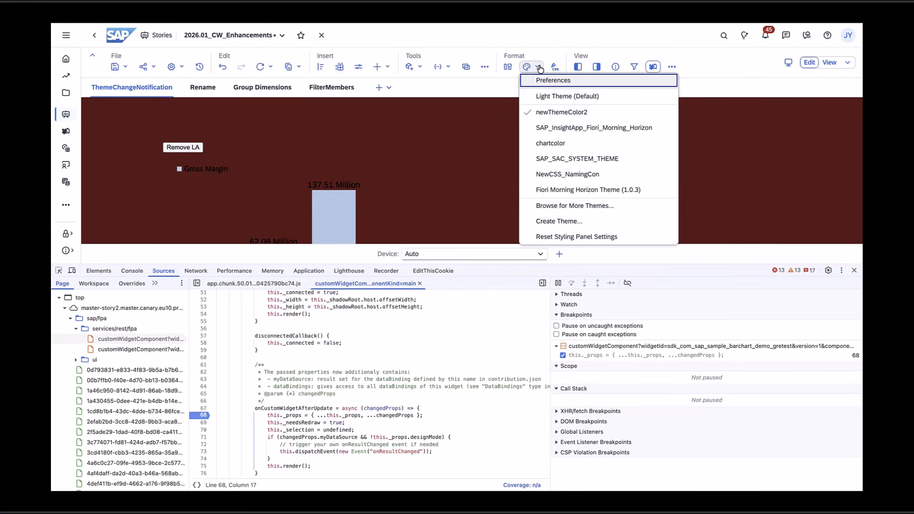
click(549, 132)
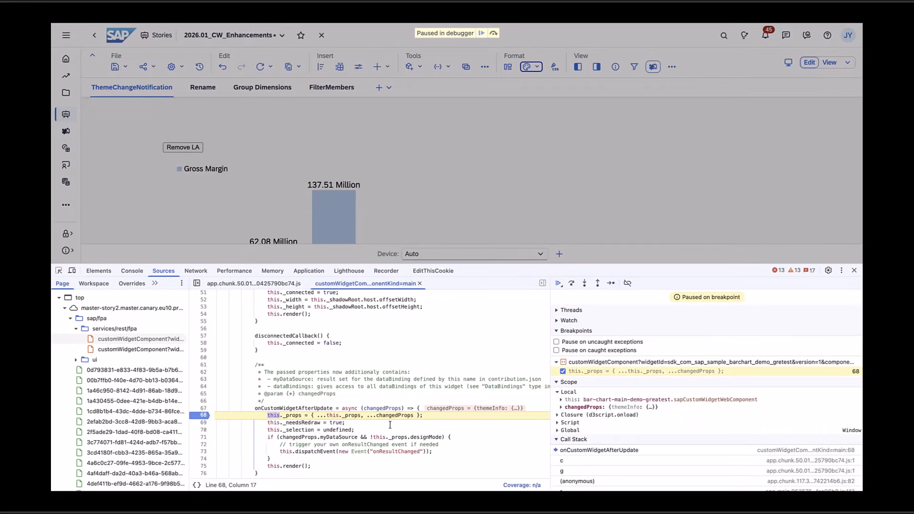
- Inspect the changedProps theme ID at the breakpoint, resume execution and close the developer tools
mouse_move(391, 409)
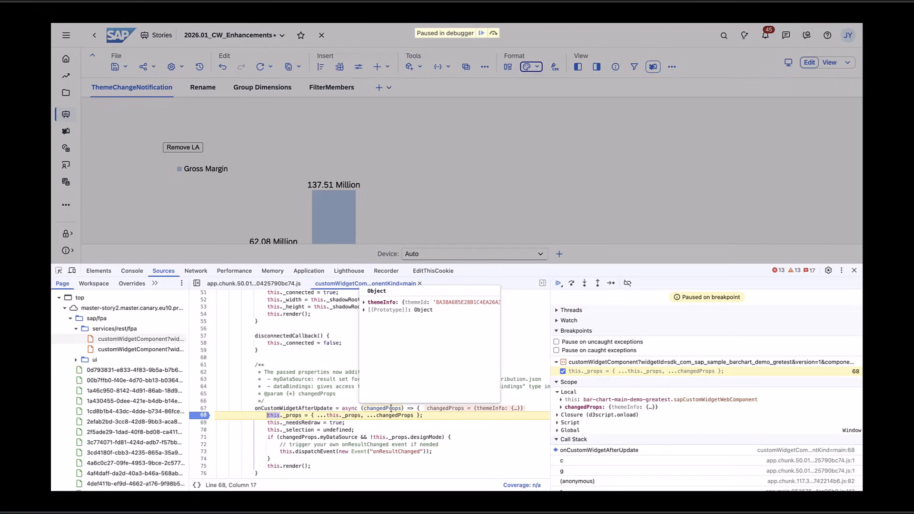
click(482, 33)
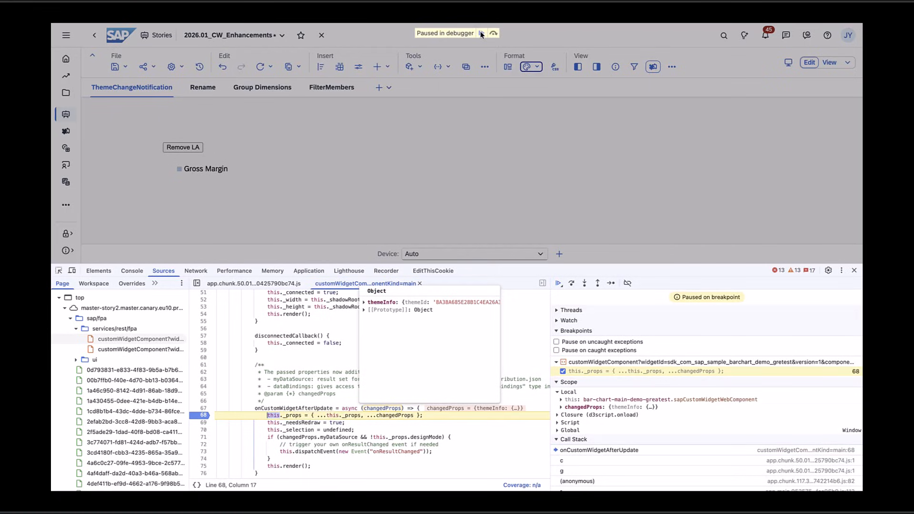
click(481, 34)
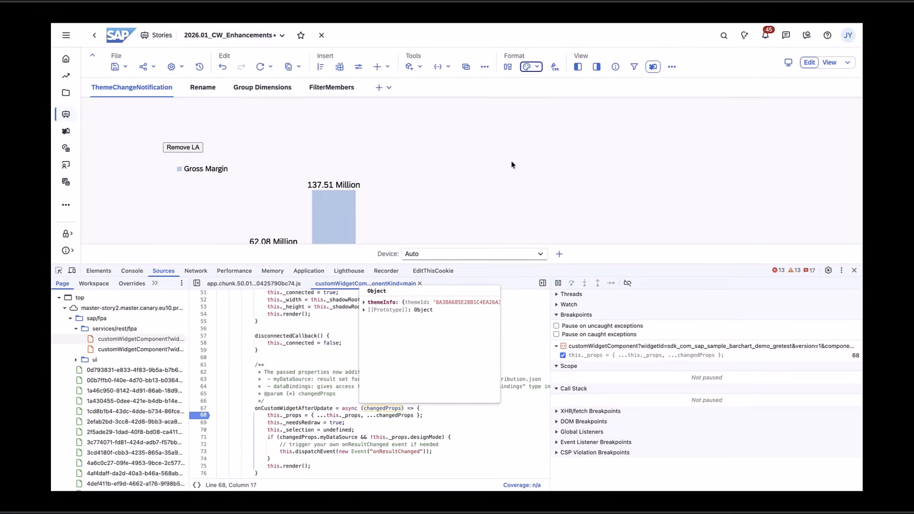
click(855, 271)
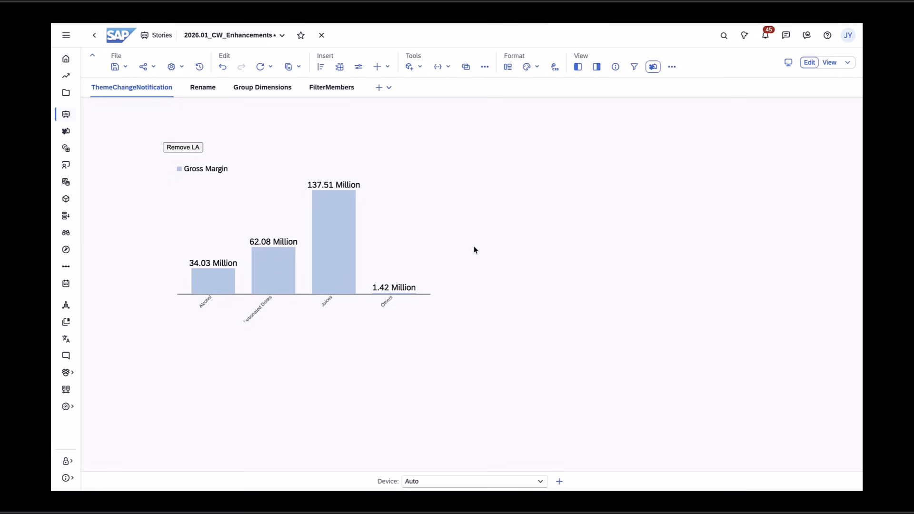
- Open the Rename page, select the bar chart and show its Builder panel
click(203, 88)
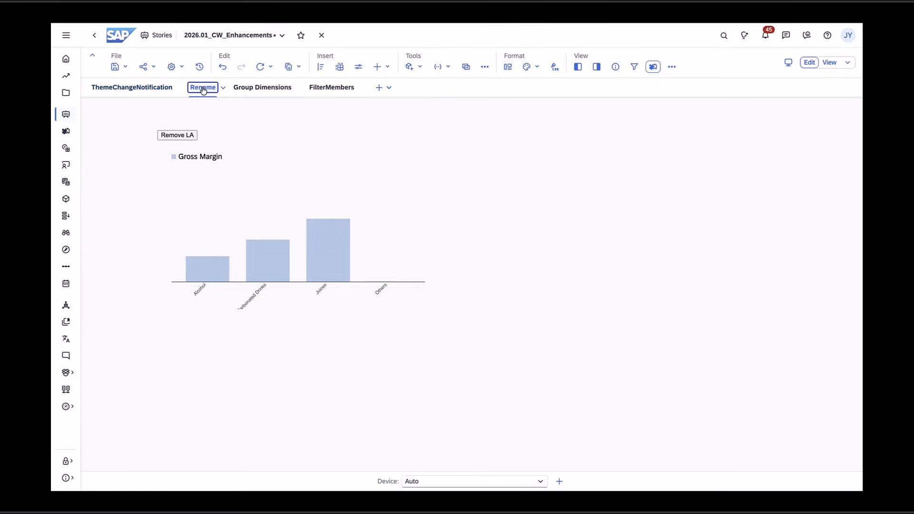
click(396, 209)
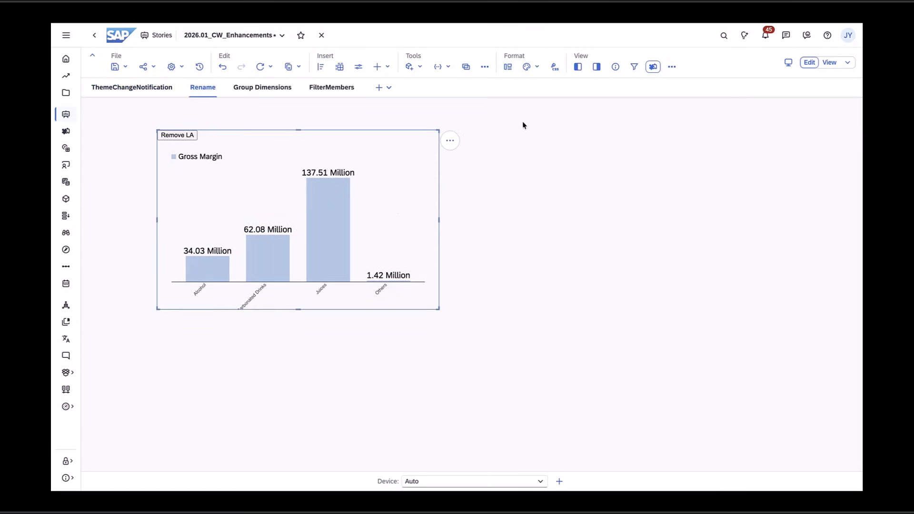
click(597, 67)
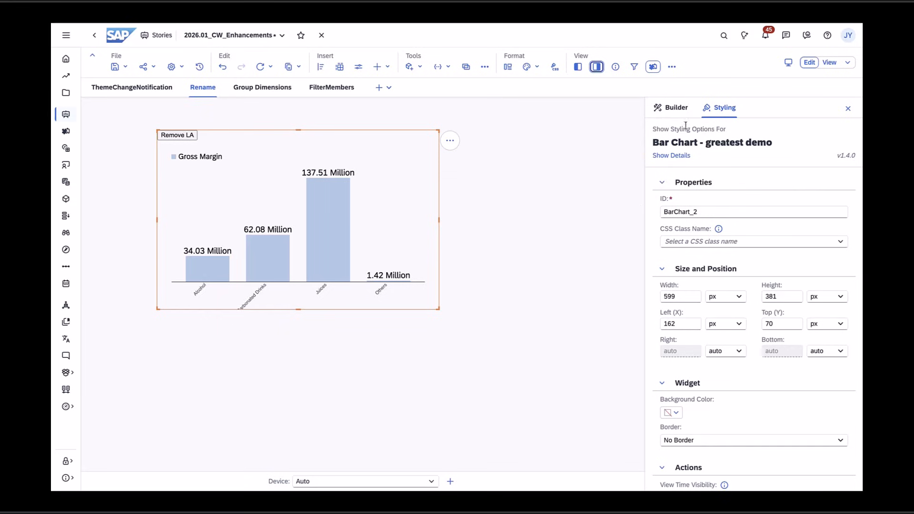
click(676, 108)
- Rename the Gross Margin measure to Gross Margin Test Rename and save the story
click(820, 204)
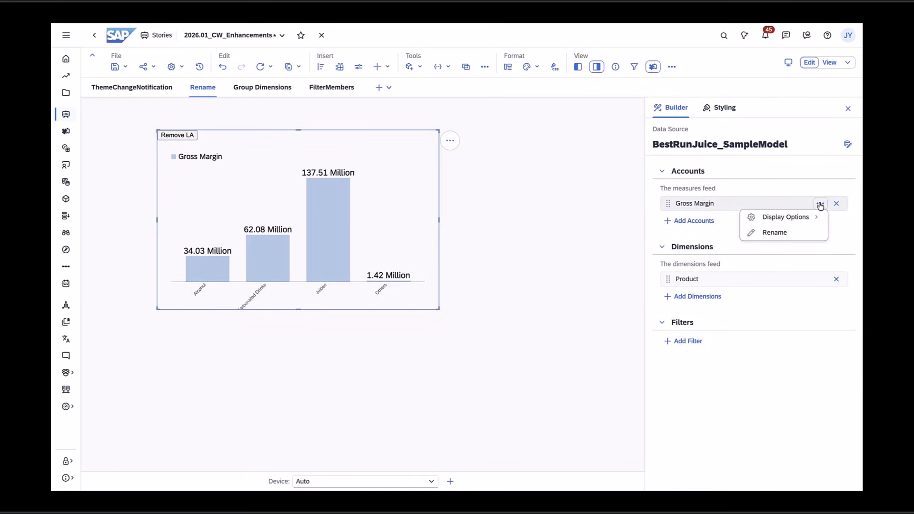
click(762, 233)
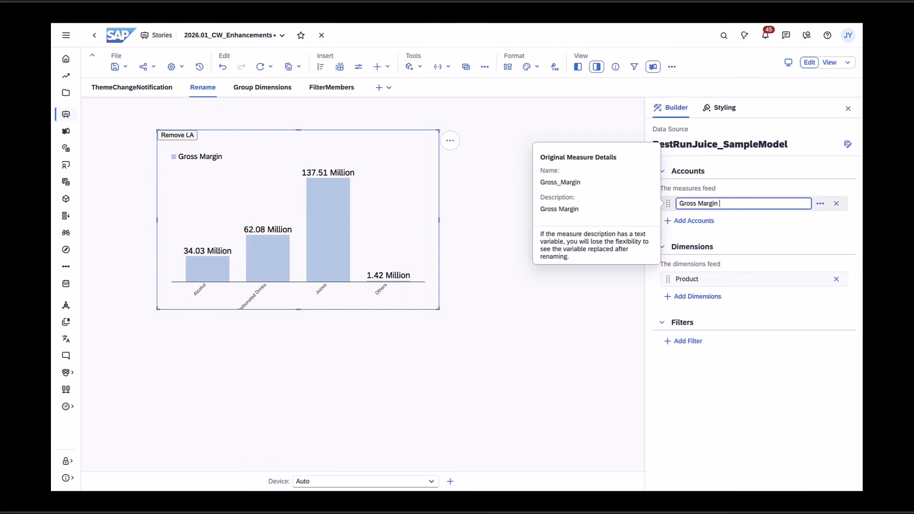
text(Test Re)
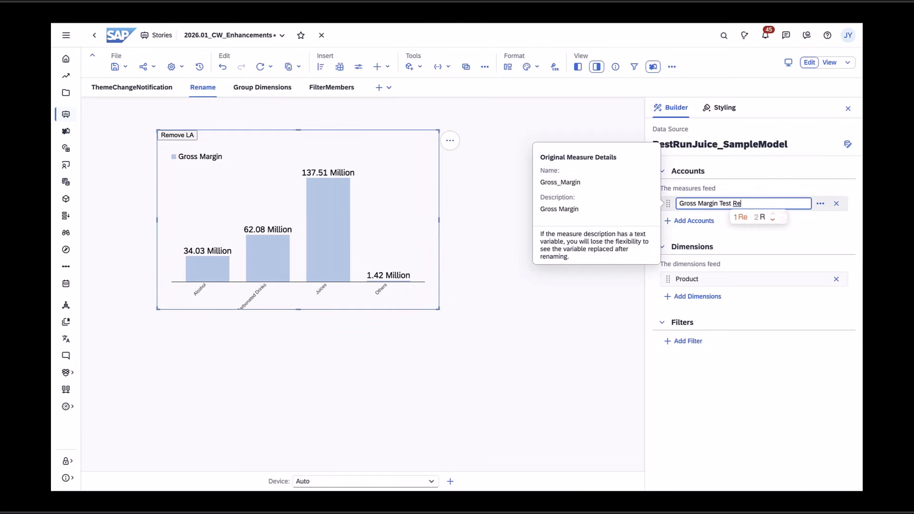
text(name)
key(Return)
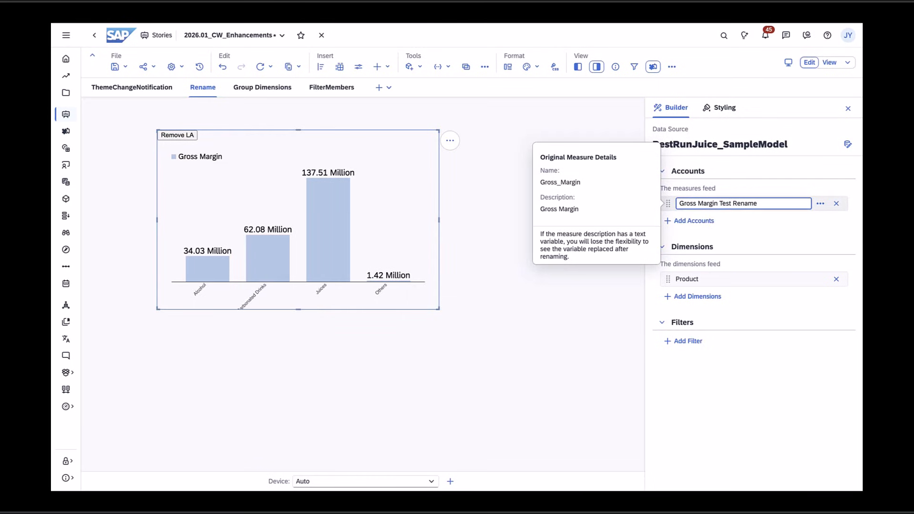
click(648, 287)
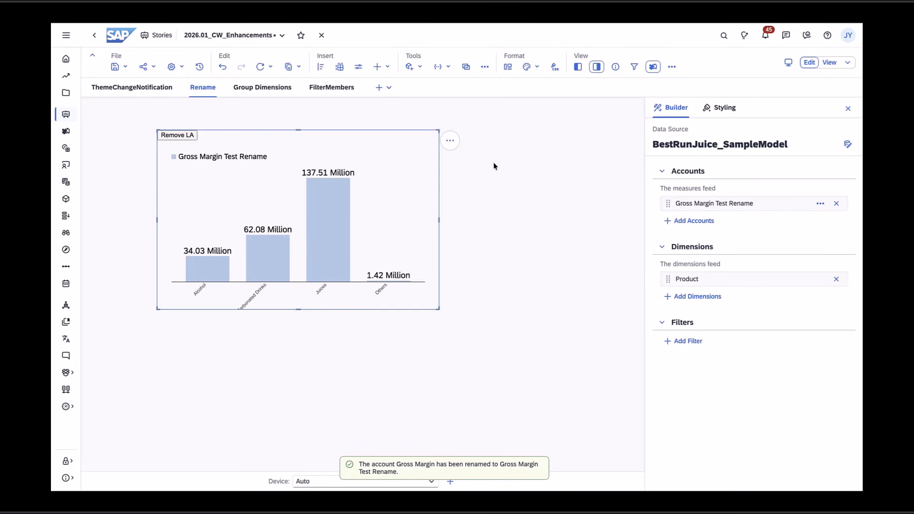
click(116, 70)
click(119, 79)
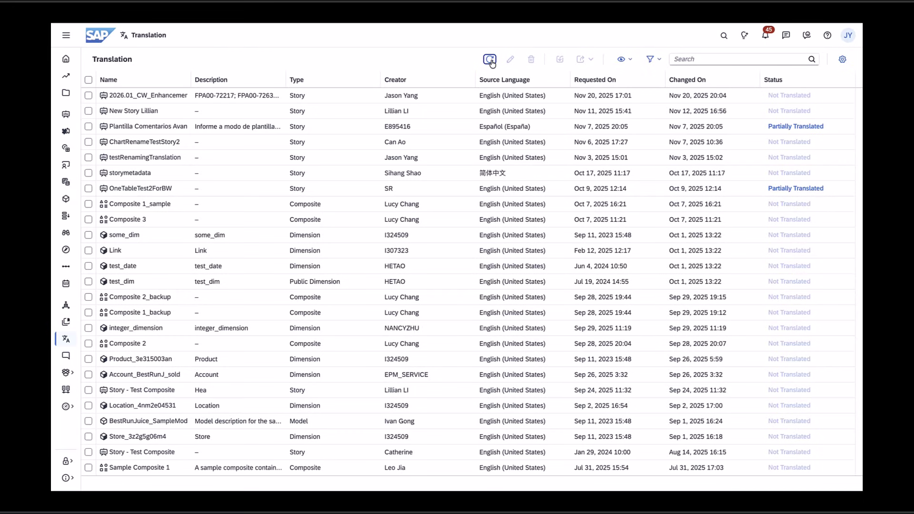
- Refresh the translation list, open the 2026.01_CW_Enhancements story for translation and review the Gross Margin Test Rename entry
click(491, 60)
click(88, 95)
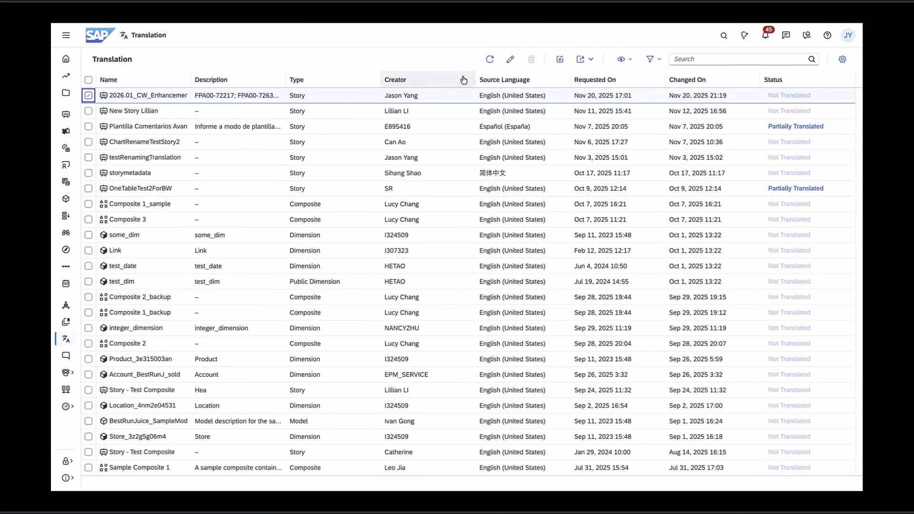
click(511, 60)
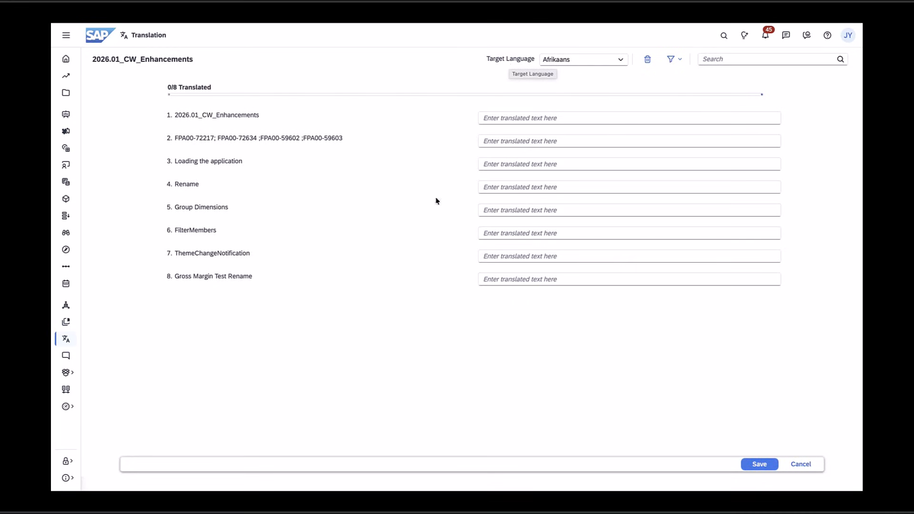
click(551, 282)
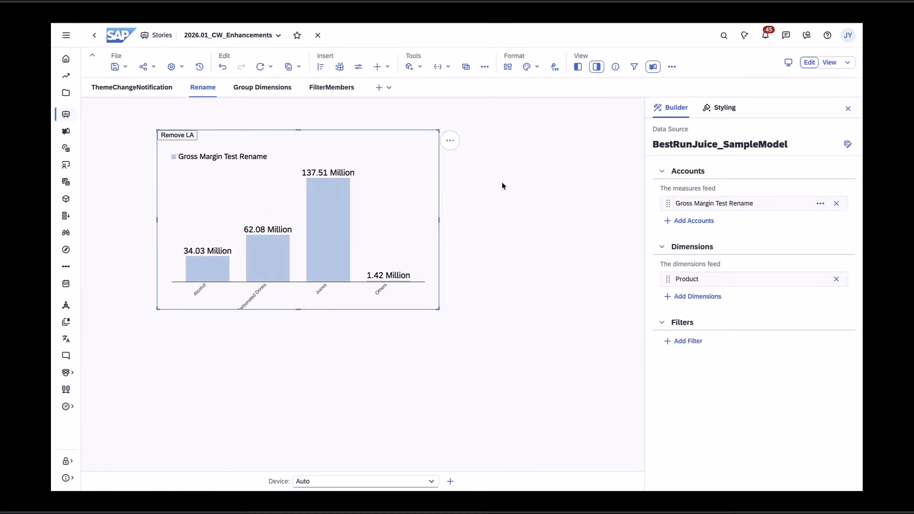
click(502, 182)
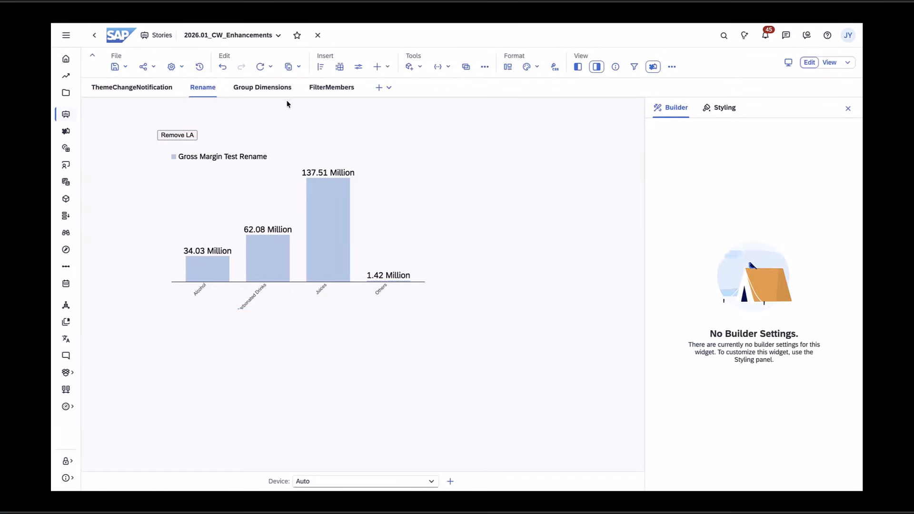
- On the Group Dimensions page, select the bar chart and browse the dimensions available to add, expanding Date and Store
click(416, 211)
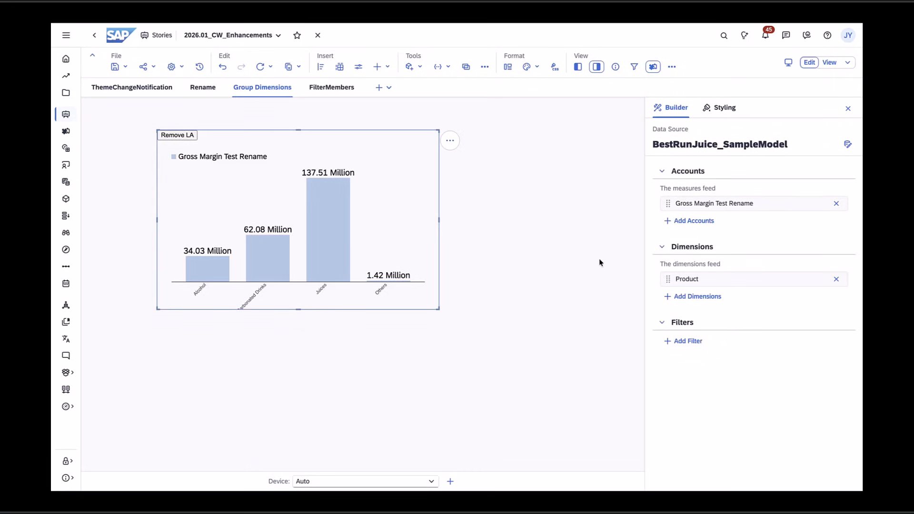
click(695, 297)
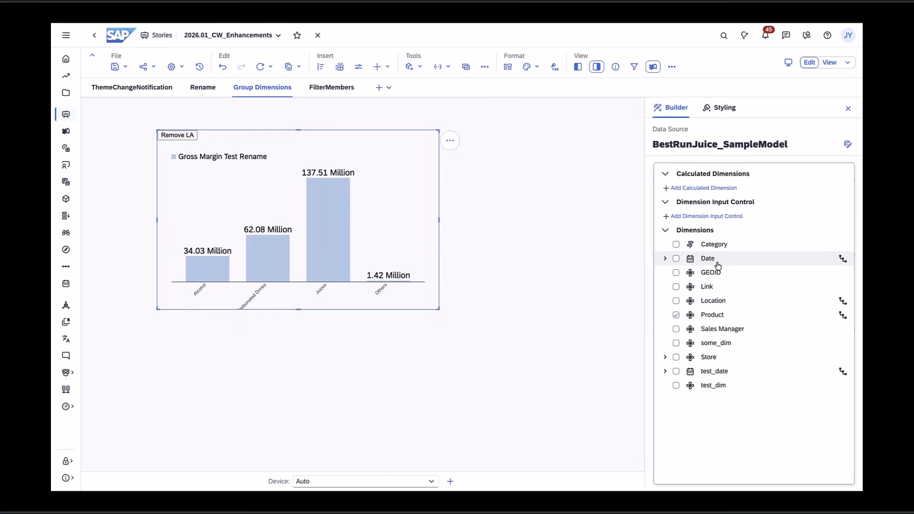
click(665, 259)
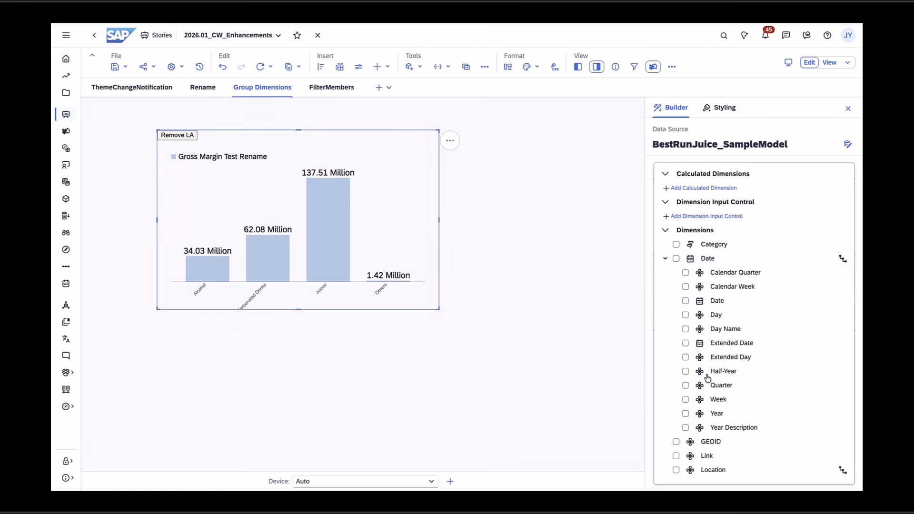
click(666, 258)
click(665, 357)
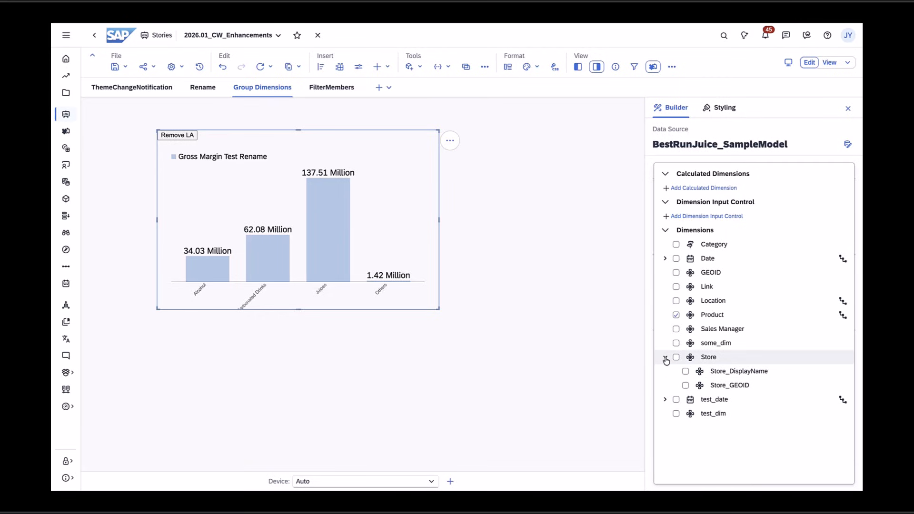
click(666, 357)
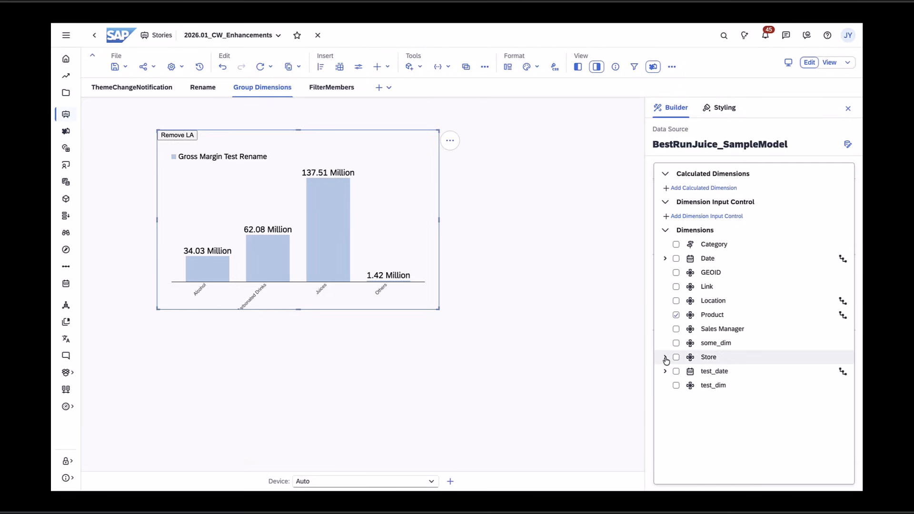
click(586, 268)
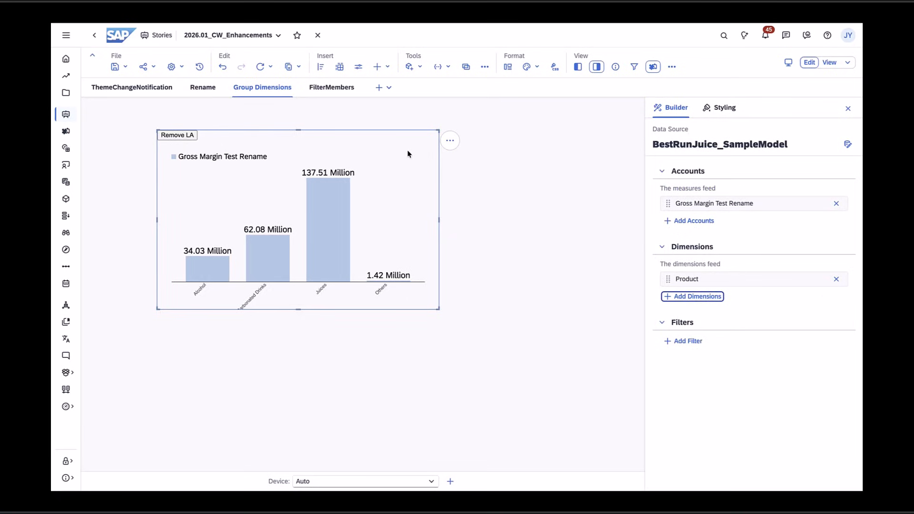
- On the FilterMembers page, filter the chart's Product dimension to Alcohol and Carbonated Drinks
click(329, 88)
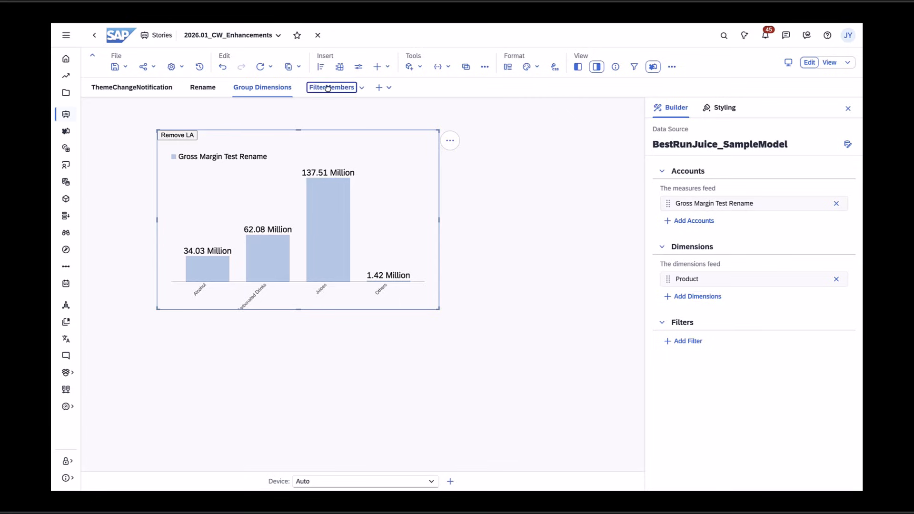
click(390, 184)
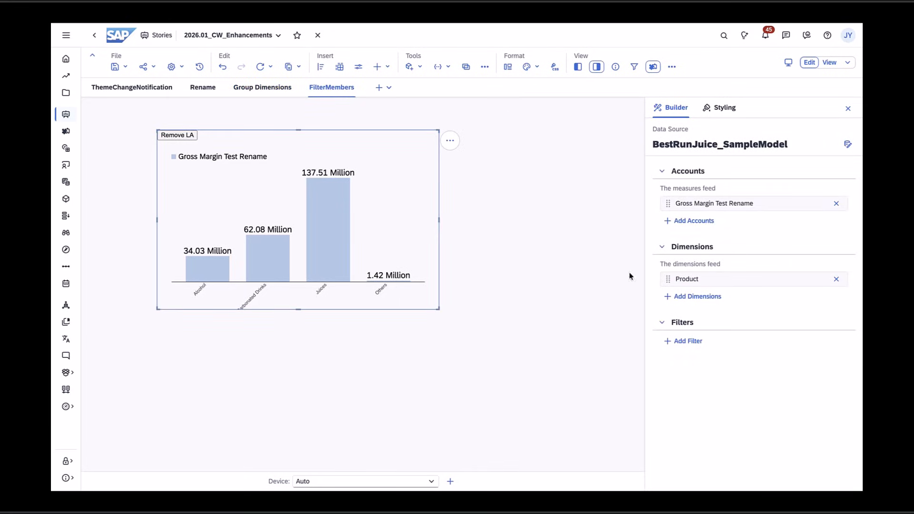
mouse_move(815, 286)
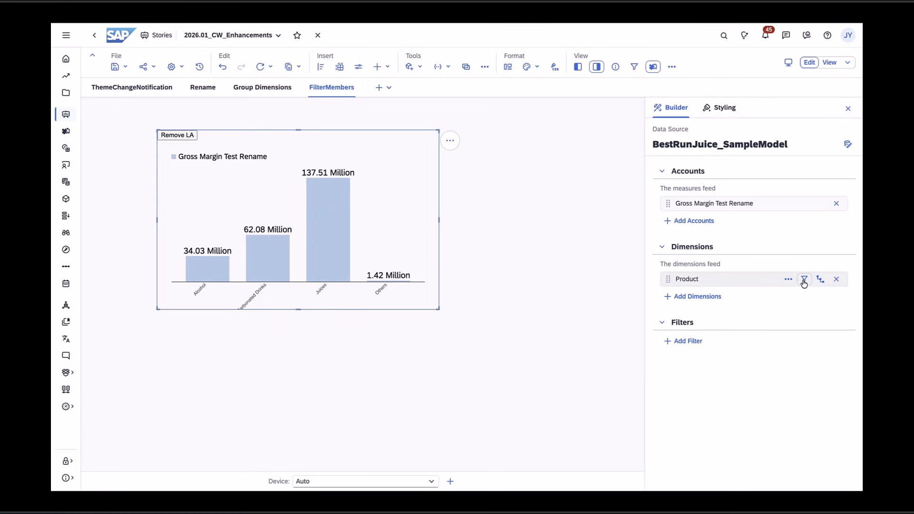
click(805, 281)
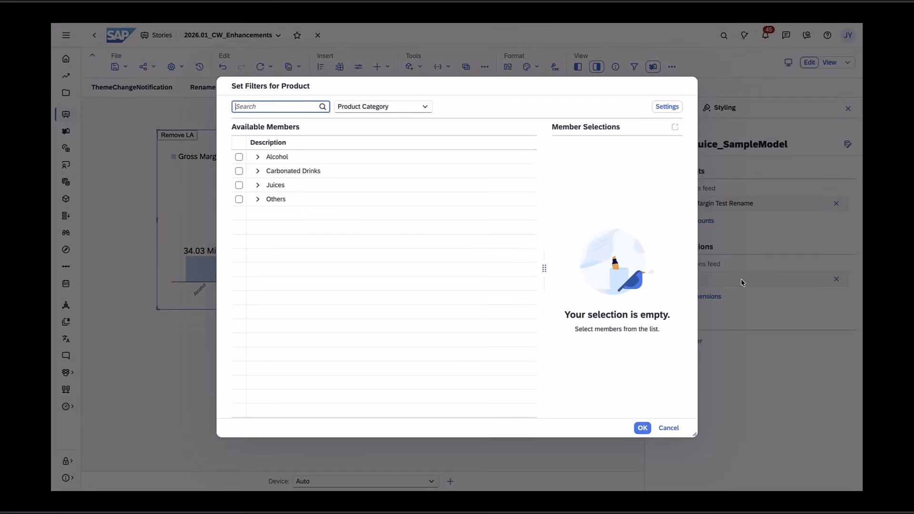
click(239, 157)
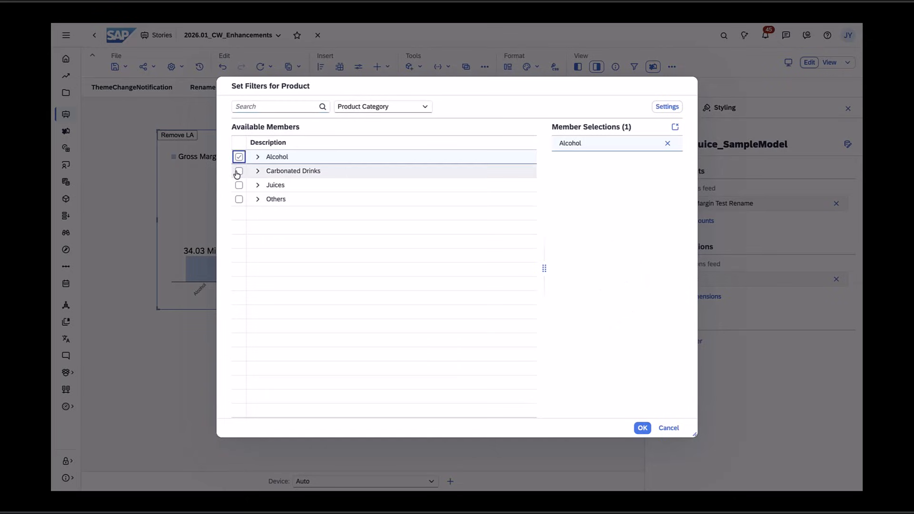
click(239, 171)
click(643, 428)
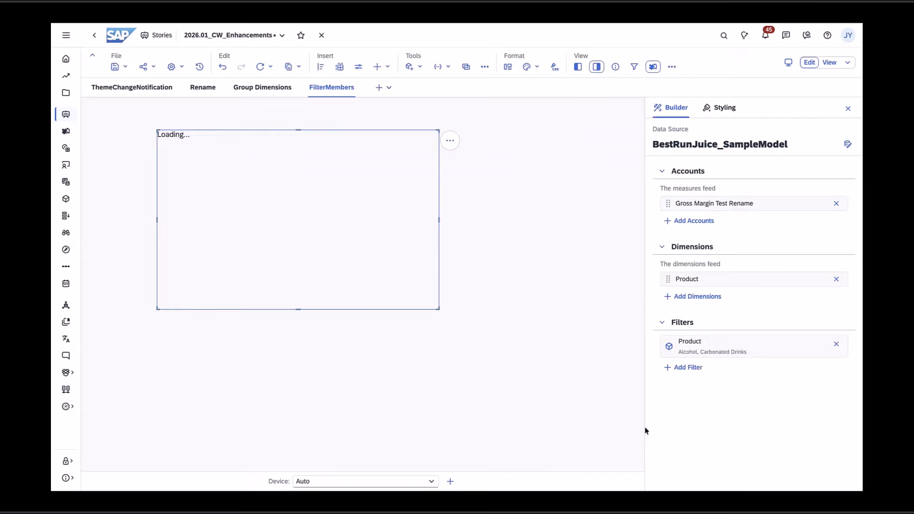